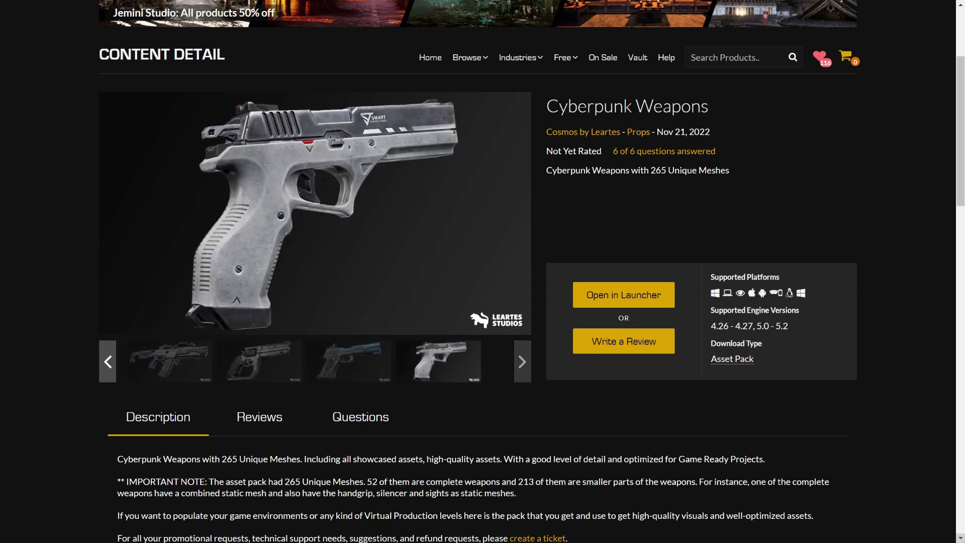
Read the Cyberpunk Weapons pack description and technical details, and look through the publisher's product listing.
scroll(923, 528, "down", 8)
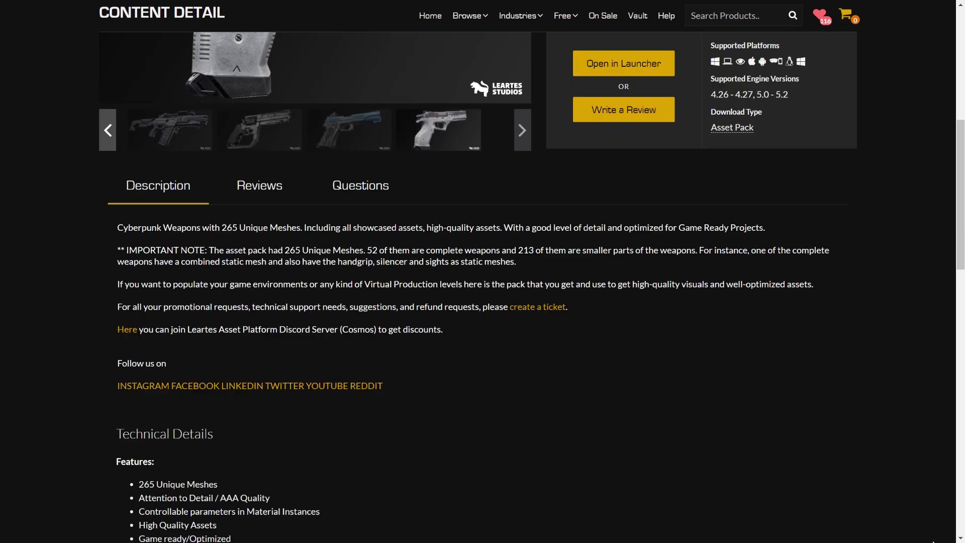
scroll(923, 527, "down", 5)
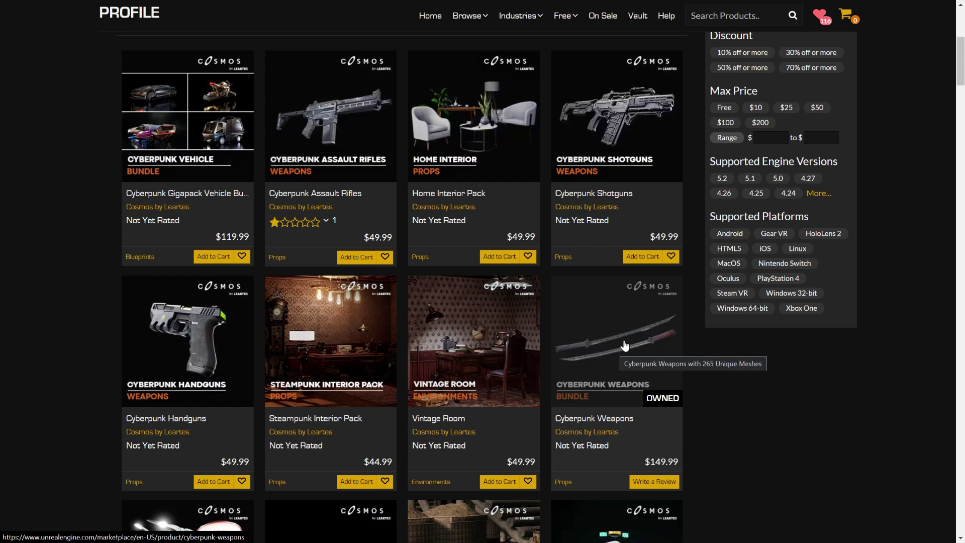
scroll(625, 345, "down", 2)
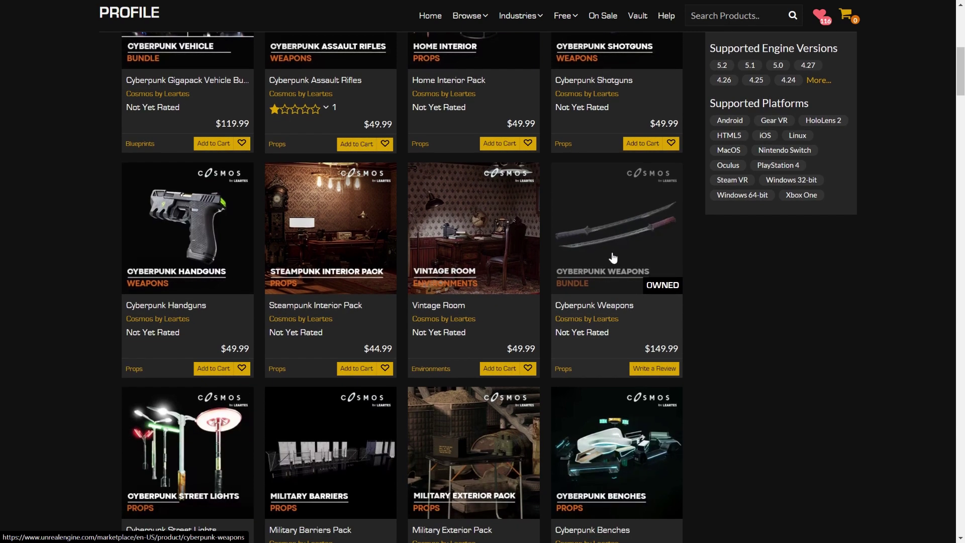
Review the product overview of the Cyberpunk Gigapack on its marketplace page.
key("alt+Right")
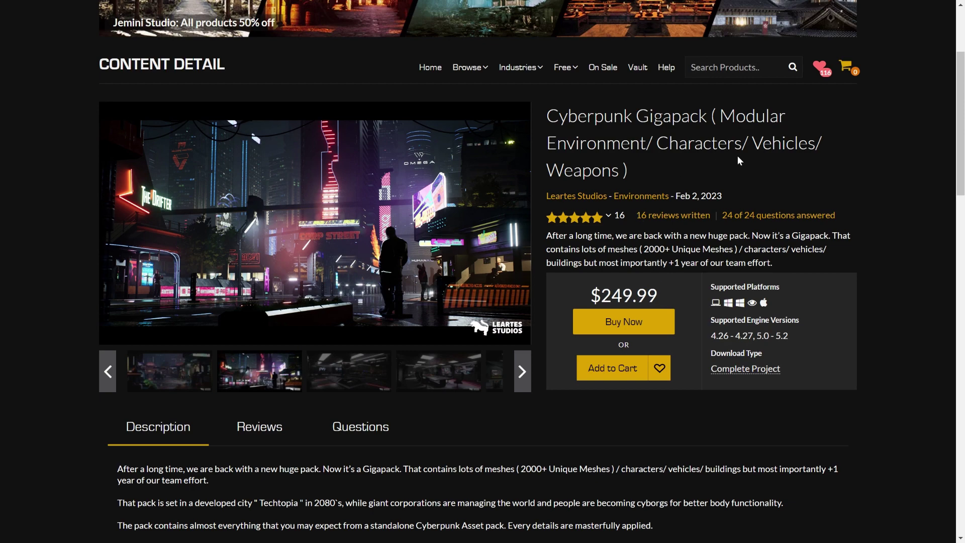
scroll(593, 226, "down", 4)
scroll(613, 129, "up", 3)
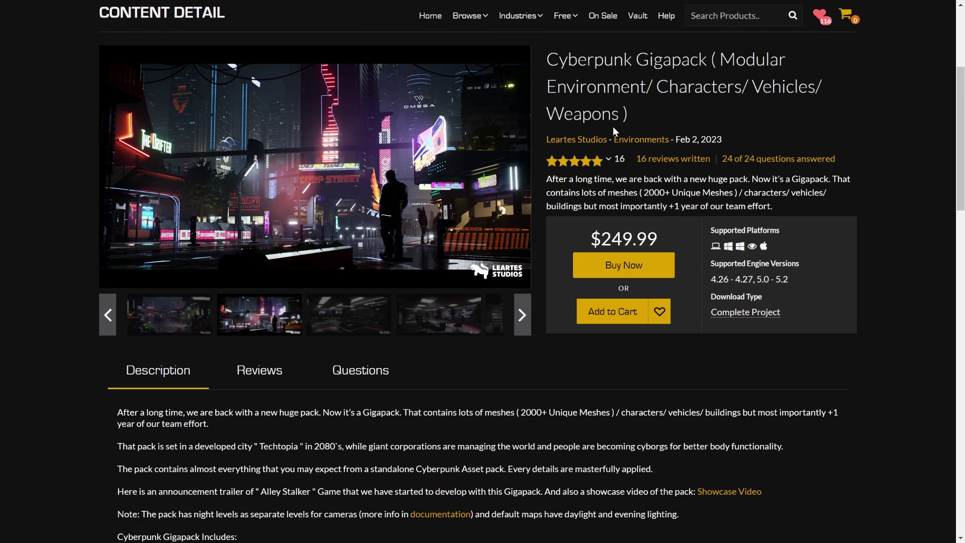
left_click_drag(573, 117, 523, 117)
left_click(654, 117)
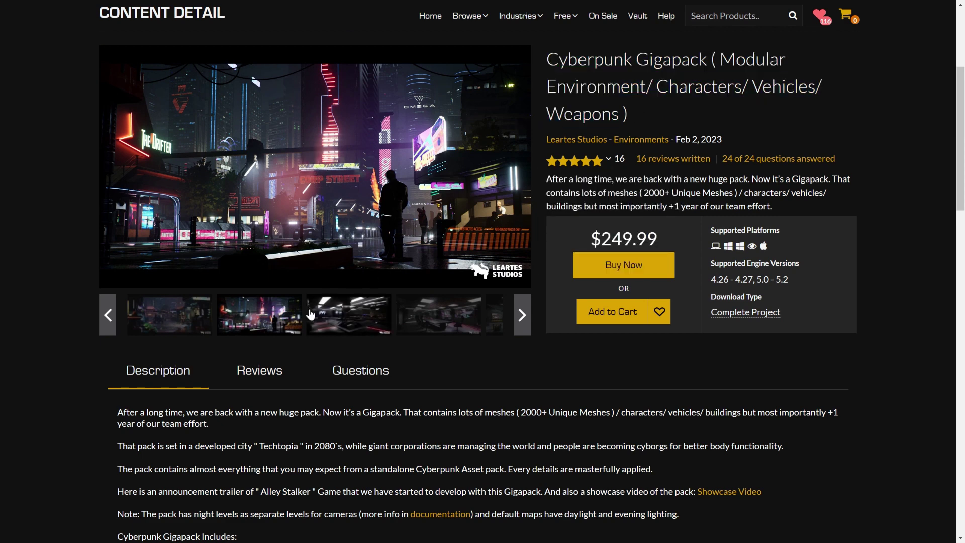
Browse the Cyberpunk Gigapack gallery images, including the vehicle overview, and examine the rest of its page.
left_click(436, 317)
left_click(495, 321)
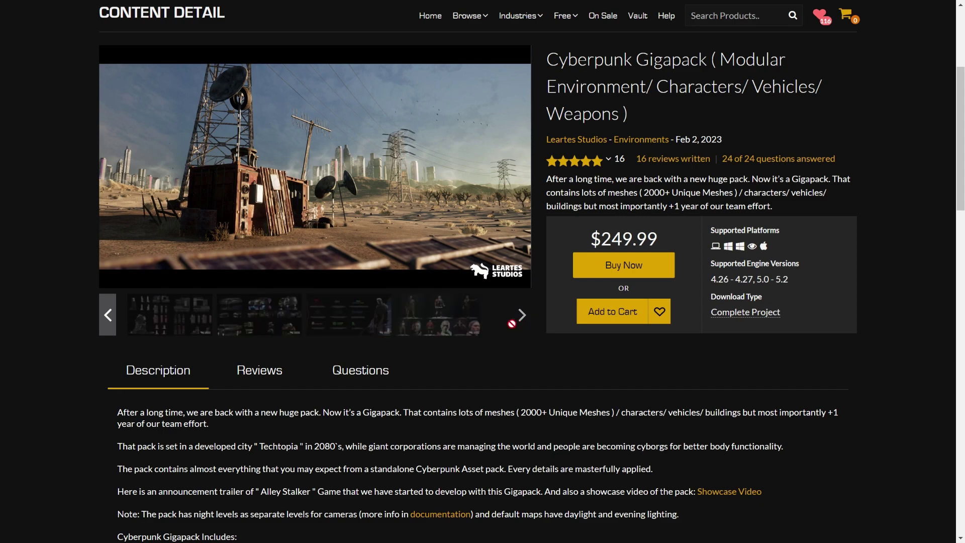
left_click(437, 314)
left_click(348, 314)
left_click(169, 314)
left_click(230, 320)
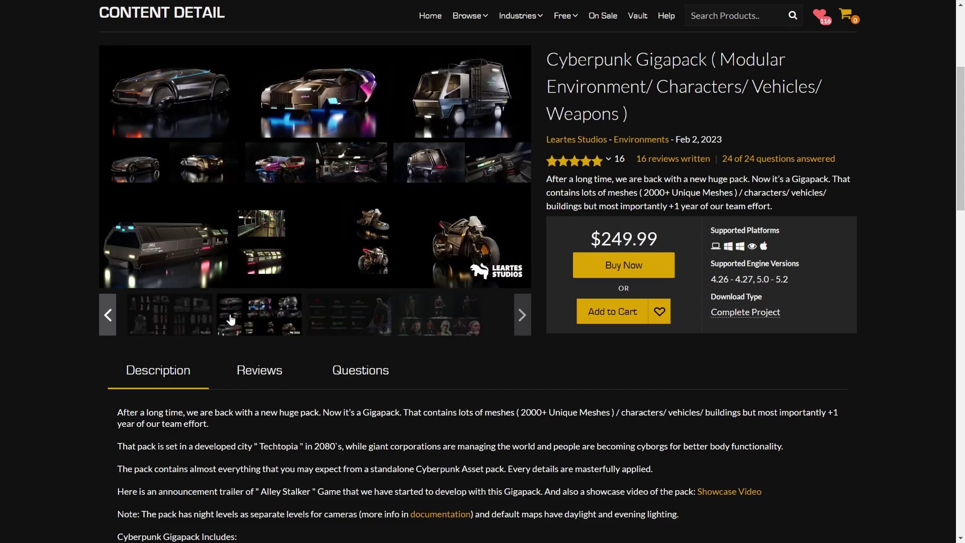
scroll(262, 327, "down", 5)
scroll(302, 309, "down", 5)
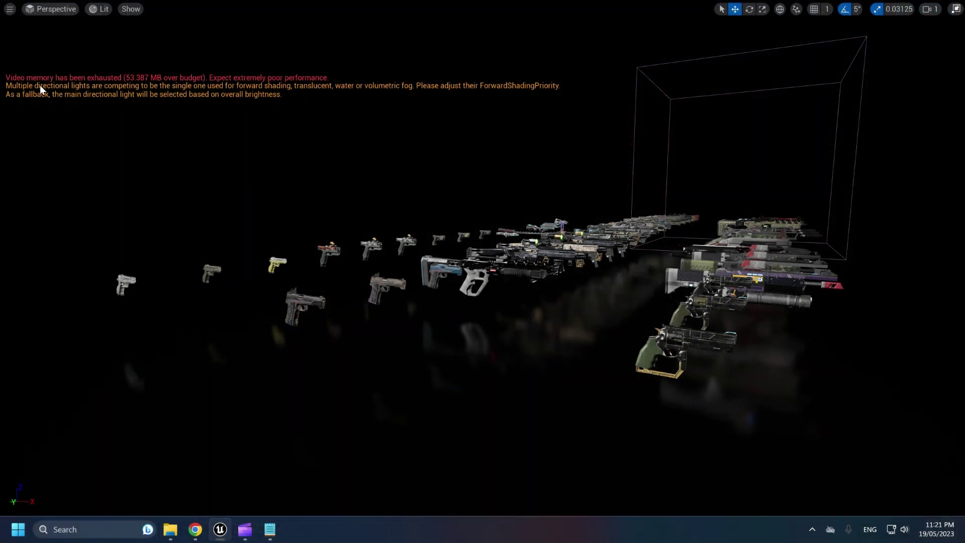
In the Unreal Editor, find the first directional light and set its Forward Shading Priority to 1.
key("F11")
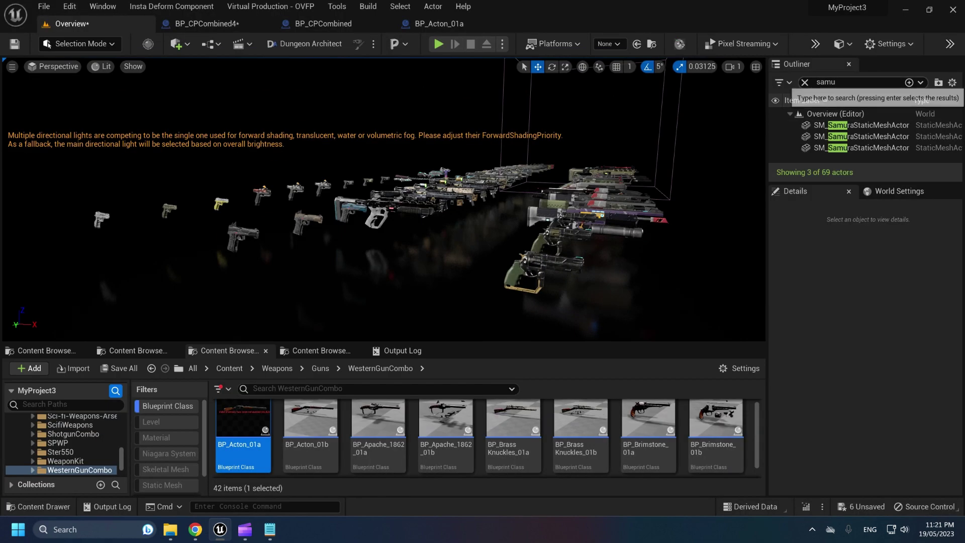
type("dire")
left_click(860, 126)
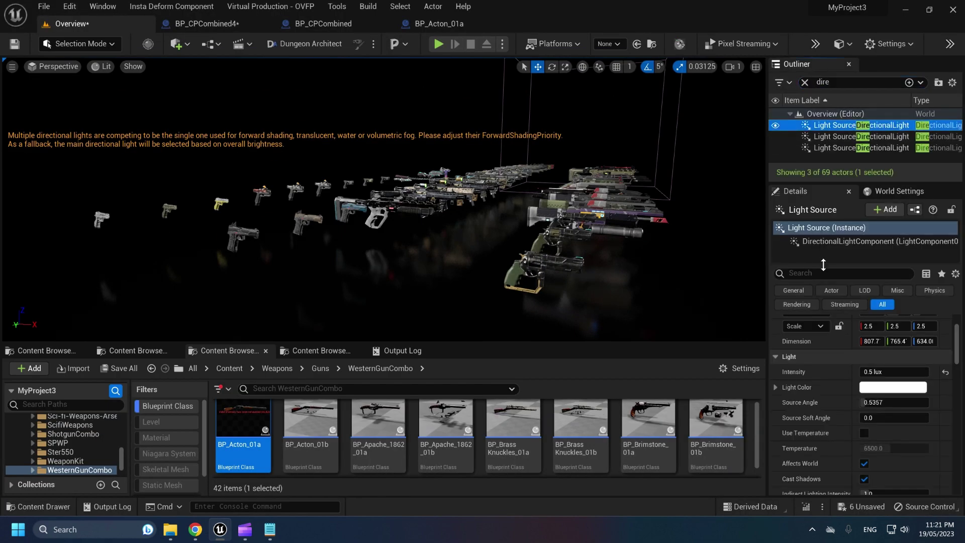
type("pri")
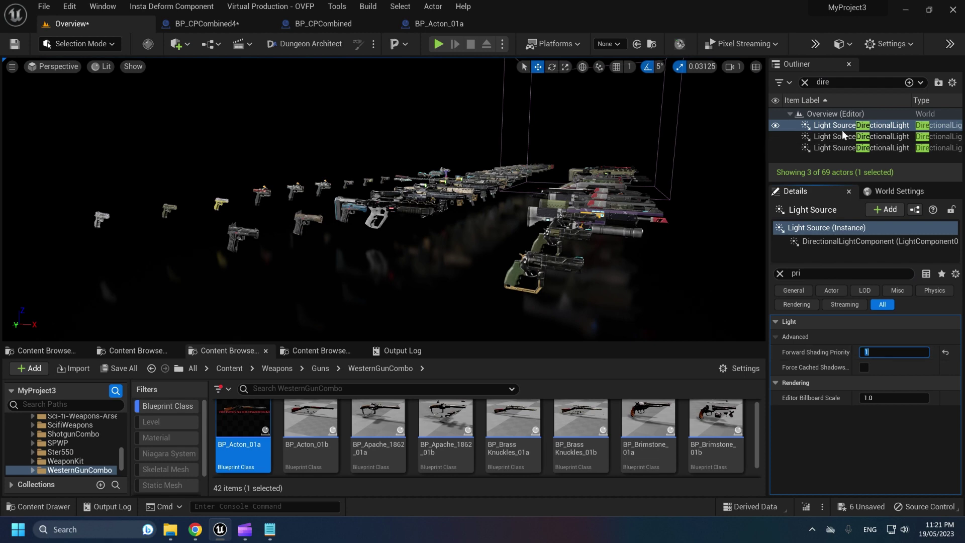
left_click(781, 273)
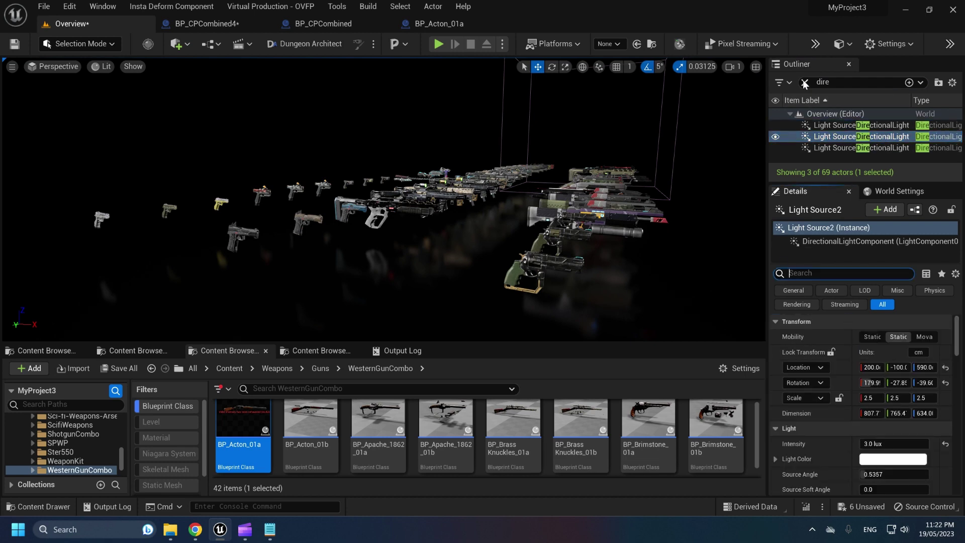
Brighten the colour parameter of the floor's MI_Floor material slightly and return to the Overview level.
right_click_drag(415, 242, 415, 233)
left_click(444, 281)
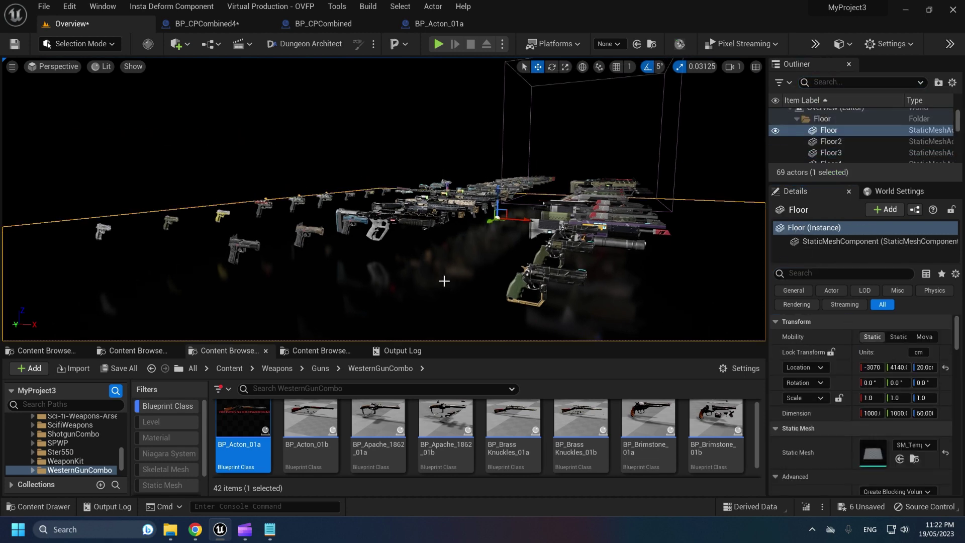
scroll(882, 454, "down", 3)
double_click(875, 431)
left_click(821, 165)
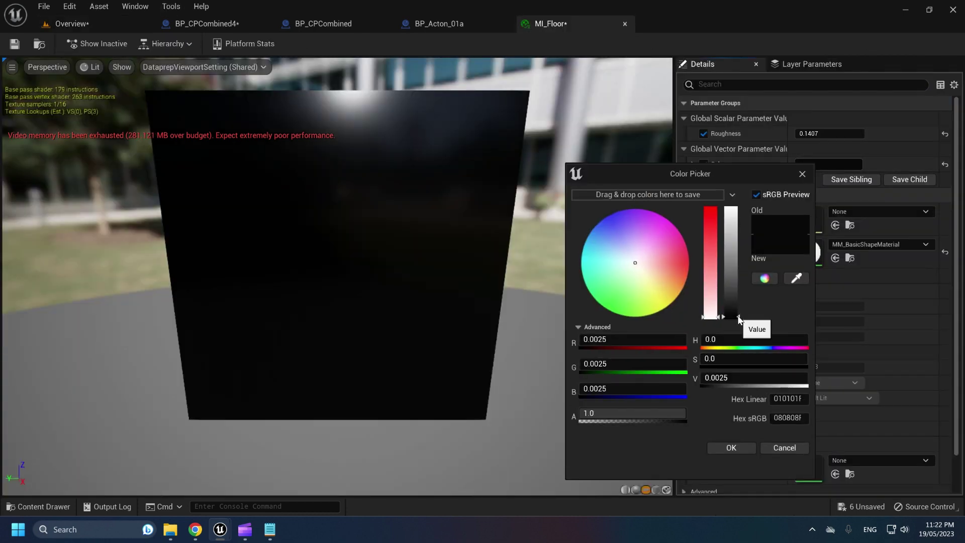
left_click_drag(739, 318, 738, 312)
left_click(731, 448)
left_click(95, 26)
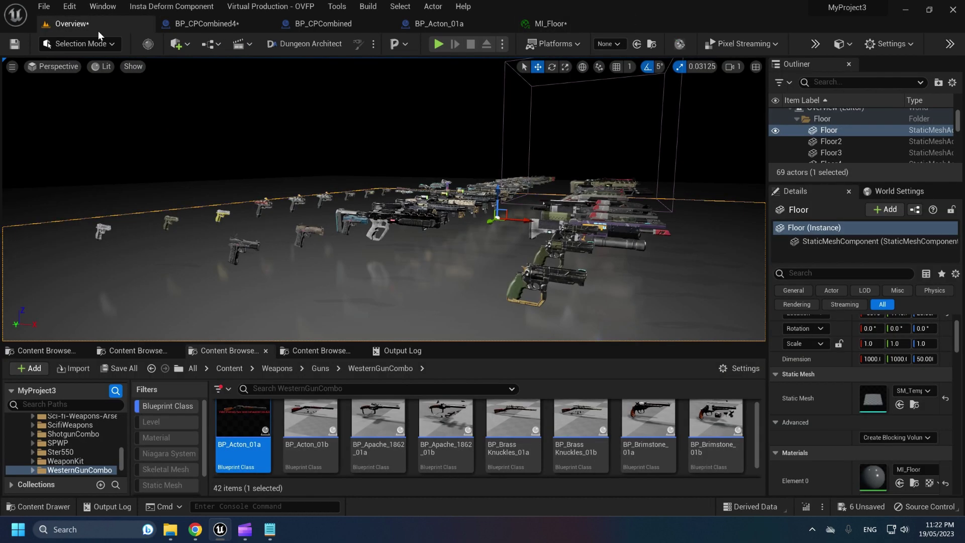
left_click(624, 24)
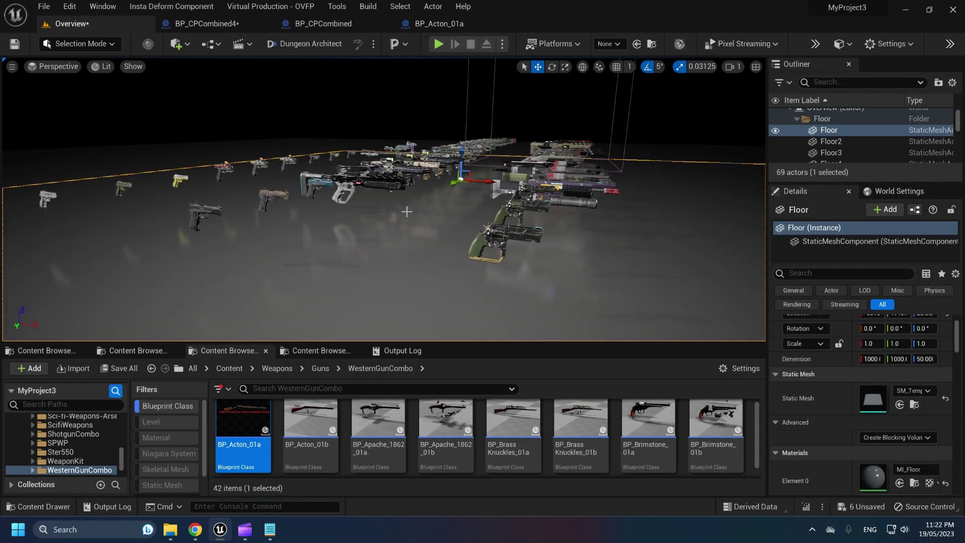
Fly through the Overview level in a full-screen viewport to examine the rows of weapons up close.
key("F11")
right_click_drag(482, 272, 327, 264)
key("w")
key("d")
key("d")
key("d")
key("d")
key("d")
key("w")
key("s")
key("w")
key("s")
right_click_drag(502, 251, 352, 226)
key("a")
key("s")
key("d")
key("d")
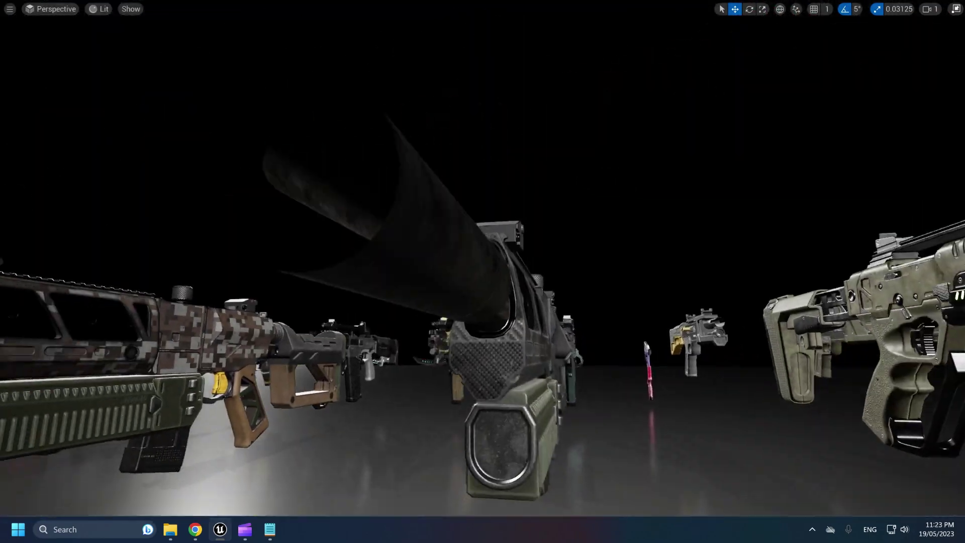
right_click_drag(493, 271, 420, 246)
key("s")
key("w")
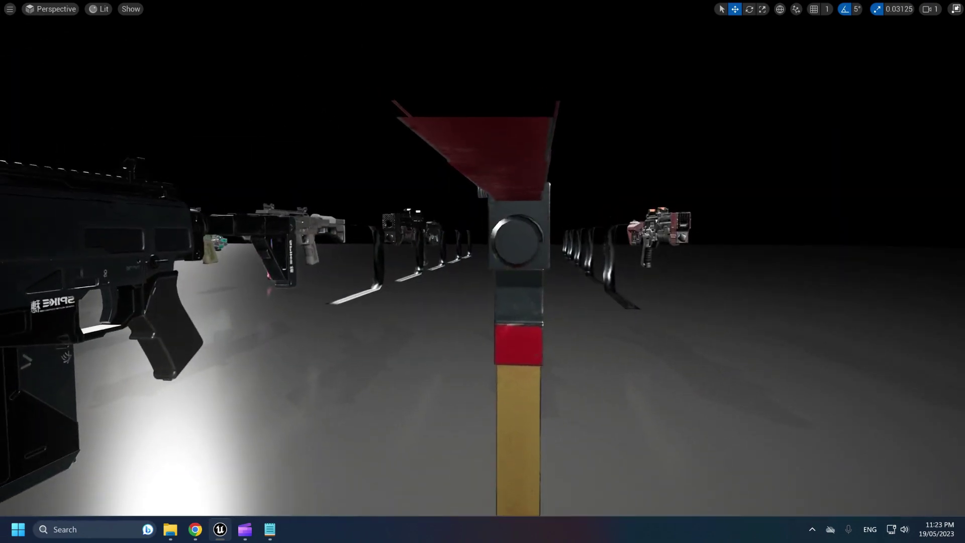
right_click_drag(496, 275, 362, 274)
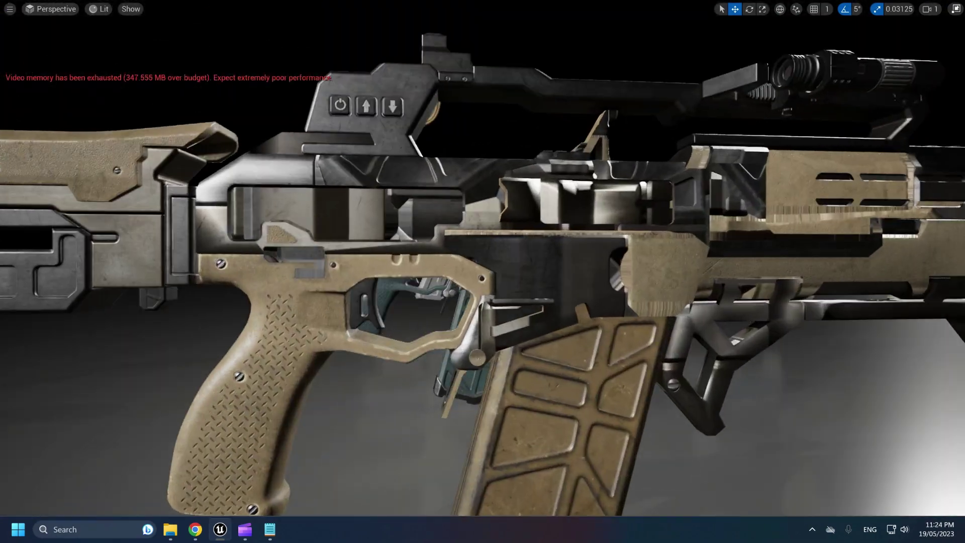
Open the SM_KrusherCamo mesh and isolate its first material slots in turn to identify the parts they cover.
key("F11")
scroll(876, 402, "down", 2)
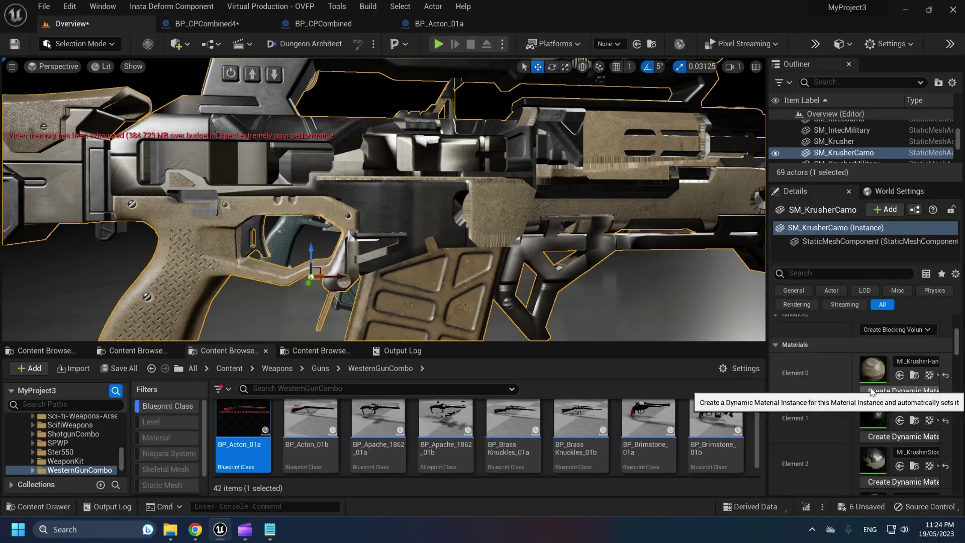
scroll(873, 382, "up", 2)
double_click(870, 351)
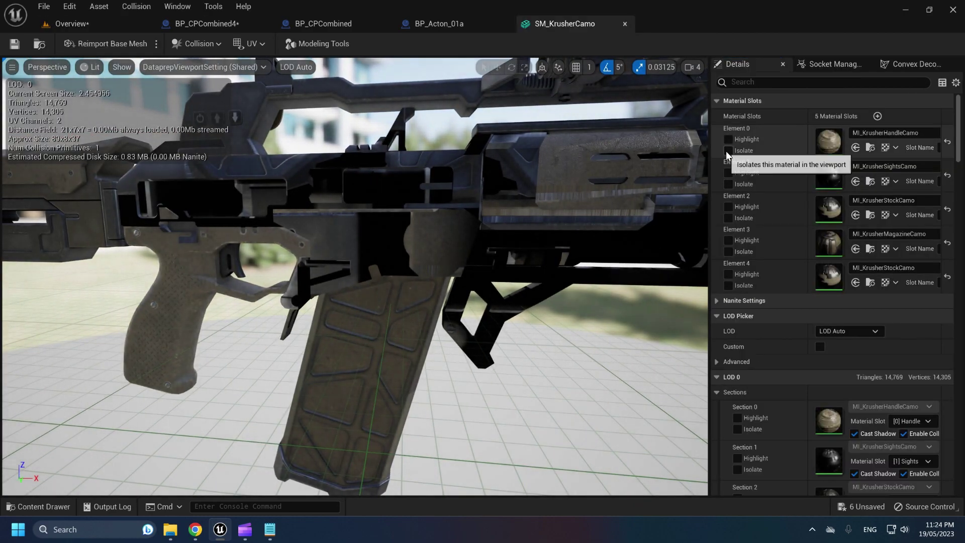
left_click(728, 150)
left_click(727, 183)
left_click(727, 183)
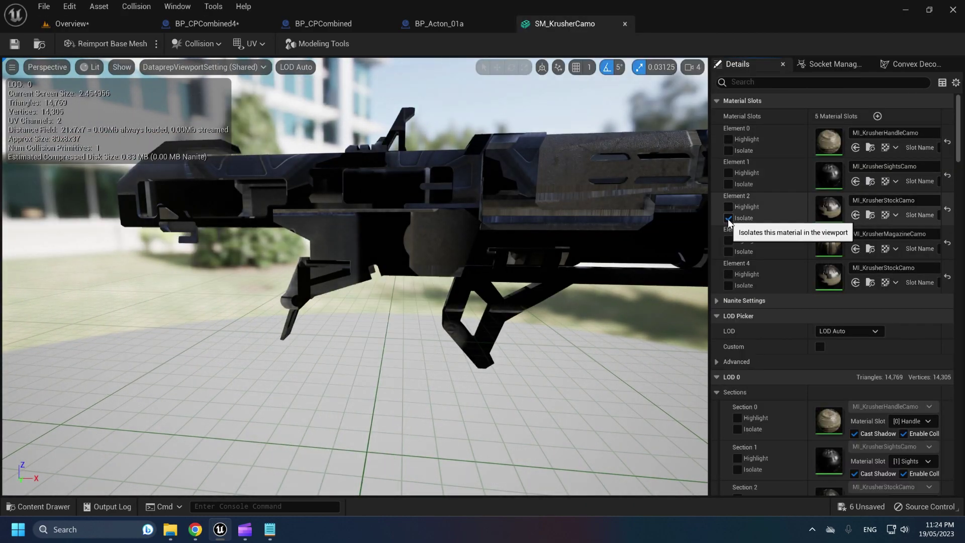
Inspect the textures of the MI_KrusherStockCamo material instance, and close the material and mesh editors.
double_click(829, 208)
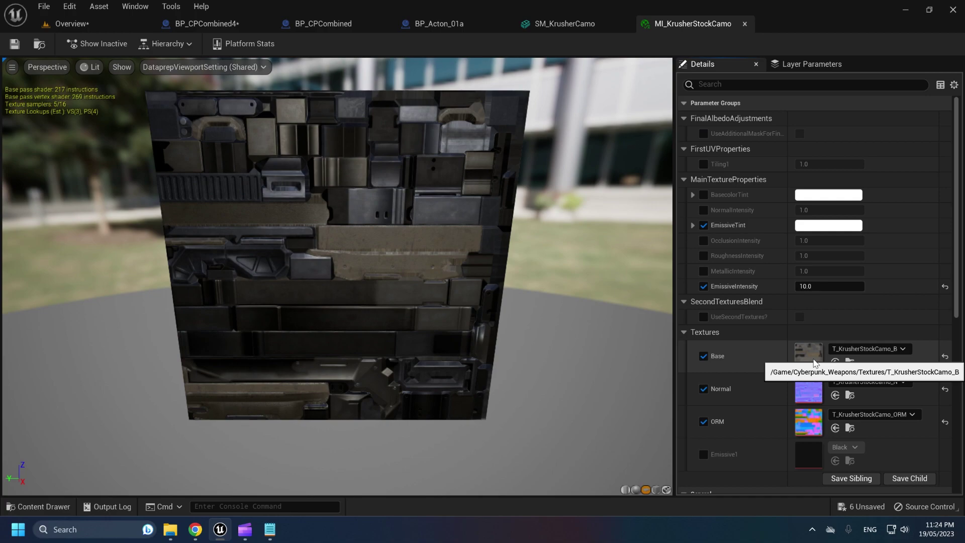
left_click(744, 24)
left_click(622, 23)
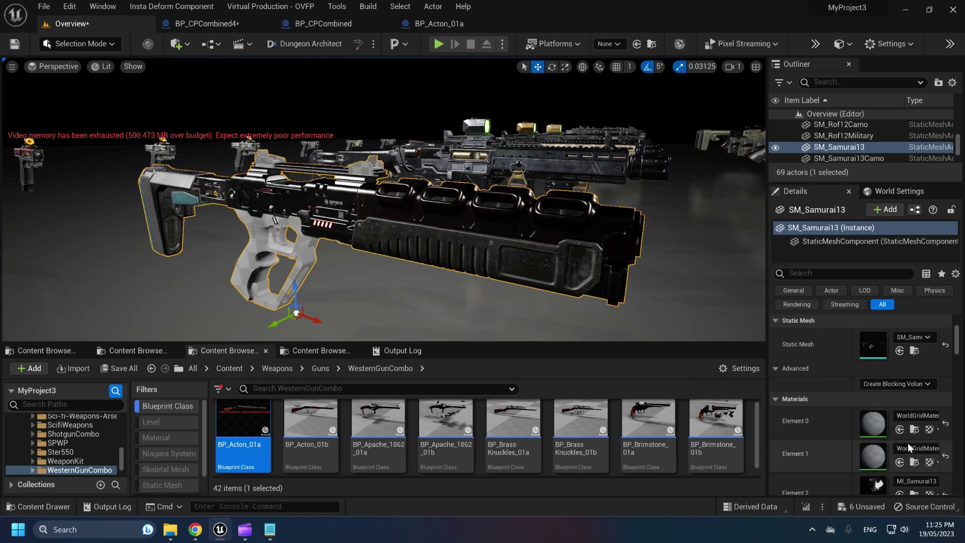
Assign the MI_Samurai13SightsCamo material to Element 1 of the SM_Samurai13 rifle.
left_click(909, 446)
type("samurai sight")
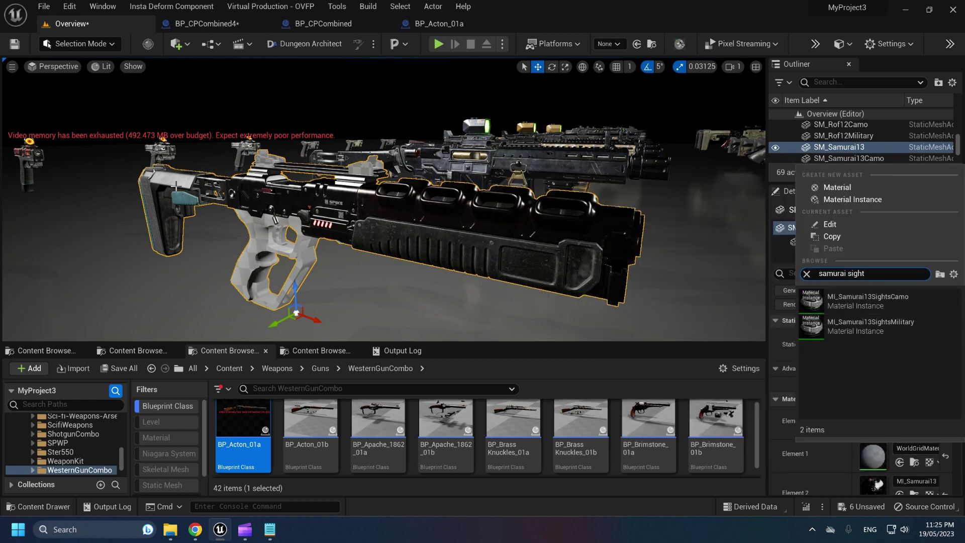
left_click(854, 302)
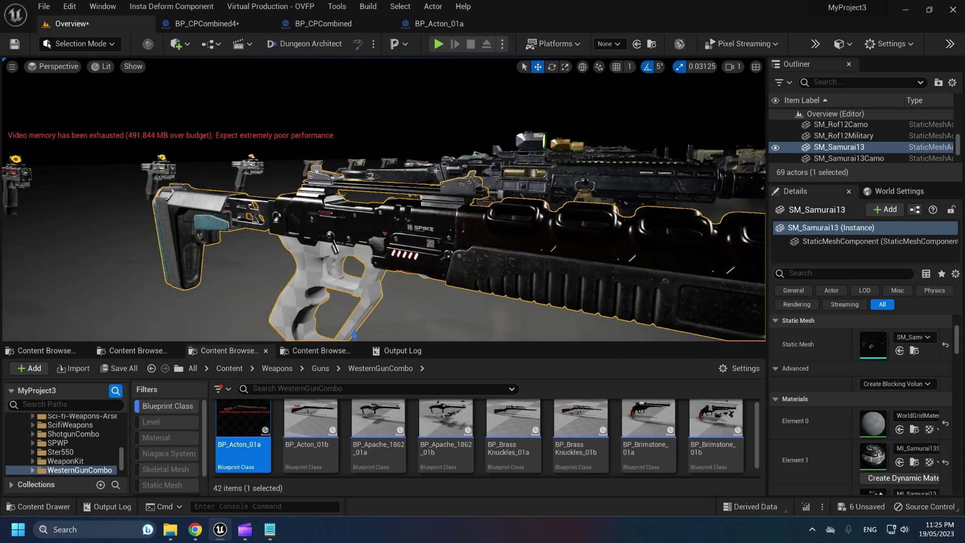
Try the MI_Samurai13Camo material on Element 0 of the SM_Samurai13 rifle.
left_click(915, 415)
type("samurai13")
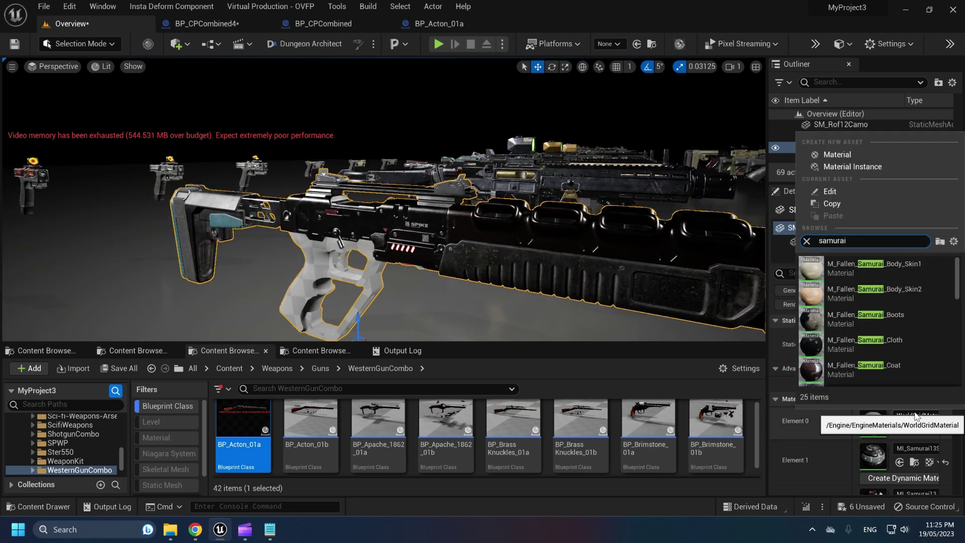
left_click(873, 296)
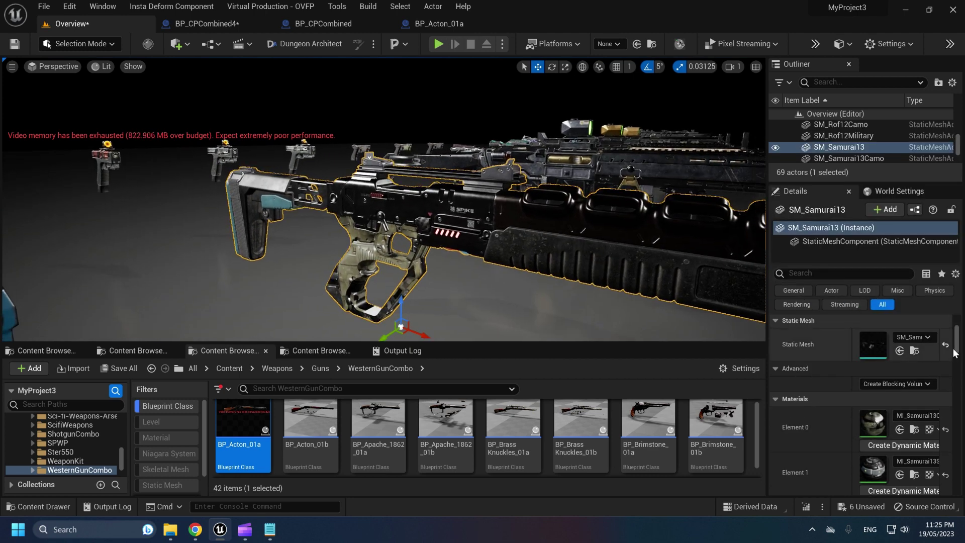
Try a Samurai13 handle material on the rifle's Element 0 slot and reset the slot to its default.
left_click(915, 416)
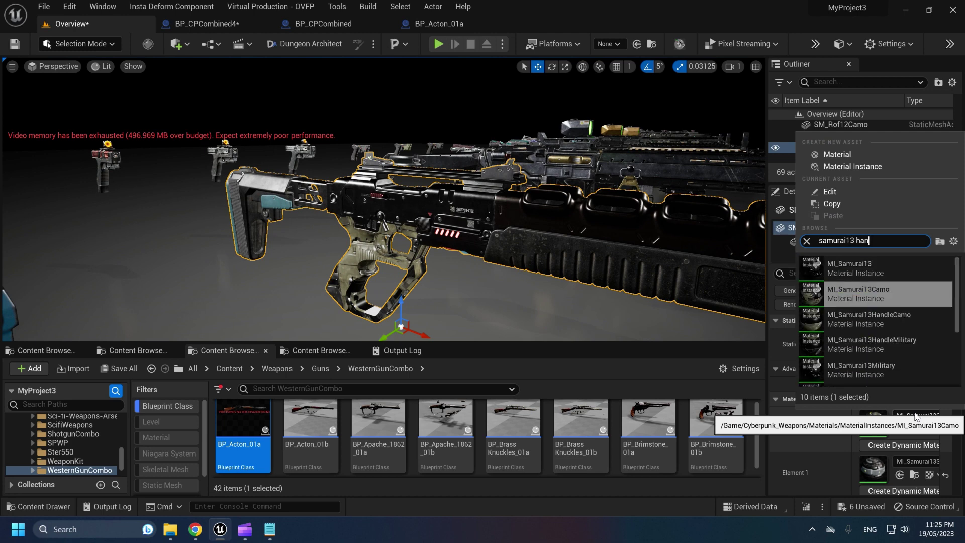
left_click(881, 279)
left_click_drag(653, 241, 657, 292)
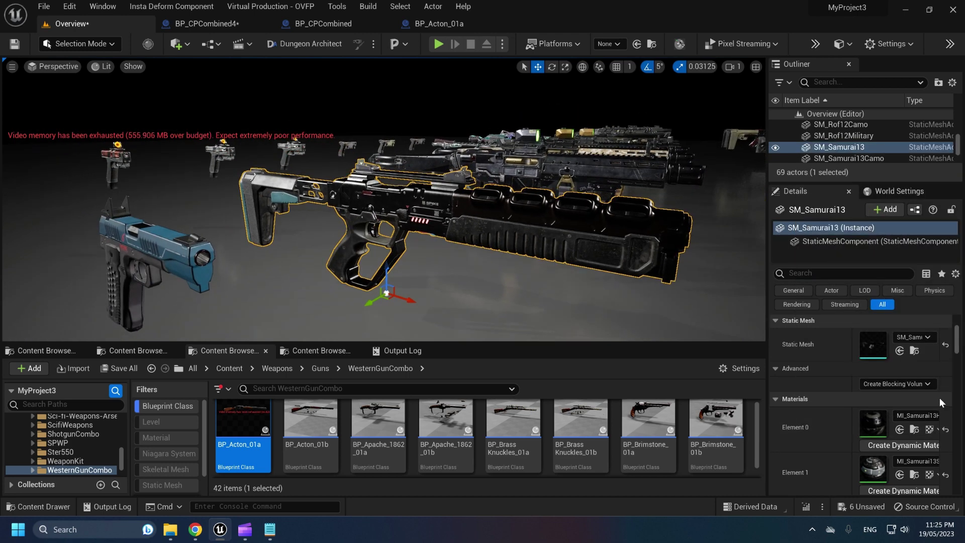
left_click(945, 429)
Move around the level to examine further weapons, including the SM_ArSharkCamo model.
right_click_drag(577, 221, 352, 236)
left_click(578, 221)
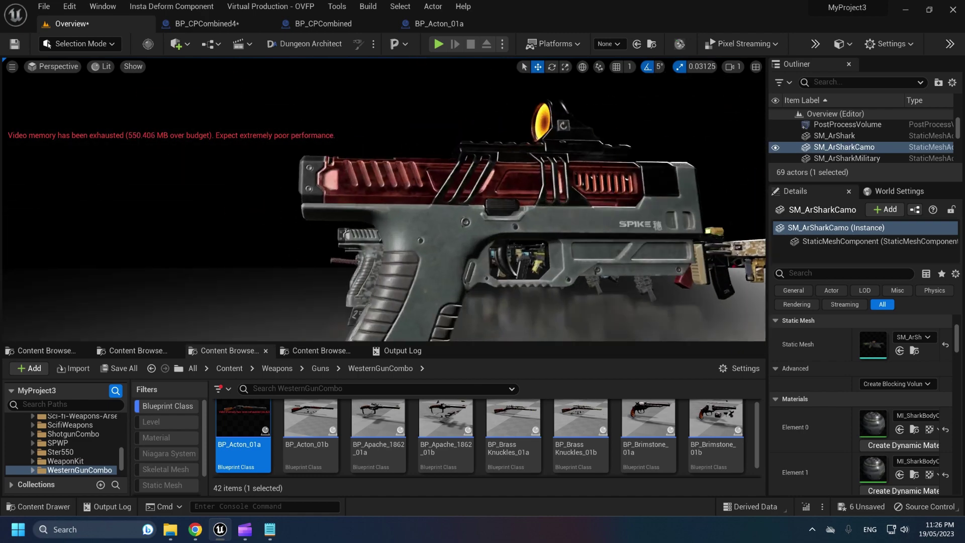
key("d")
right_click_drag(383, 199, 359, 186)
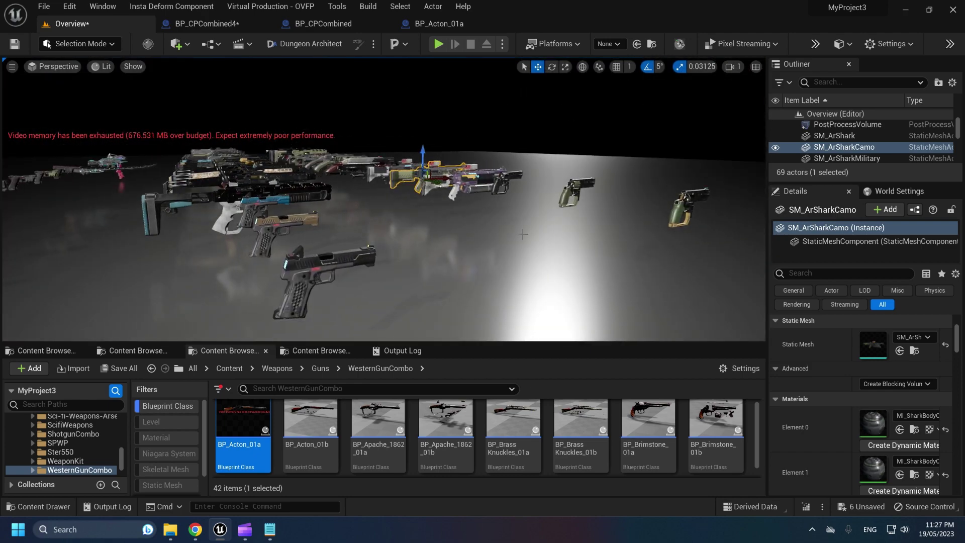
Examine the weapon meshes in the Lighting Only and Detail Lighting view modes.
key("alt+6")
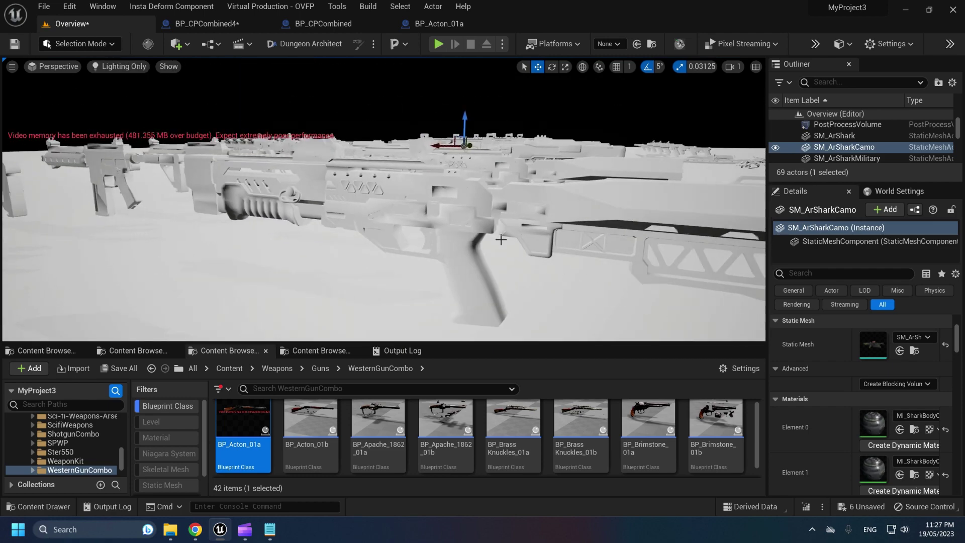
key("w")
right_click_drag(501, 239, 483, 230)
key("alt+5")
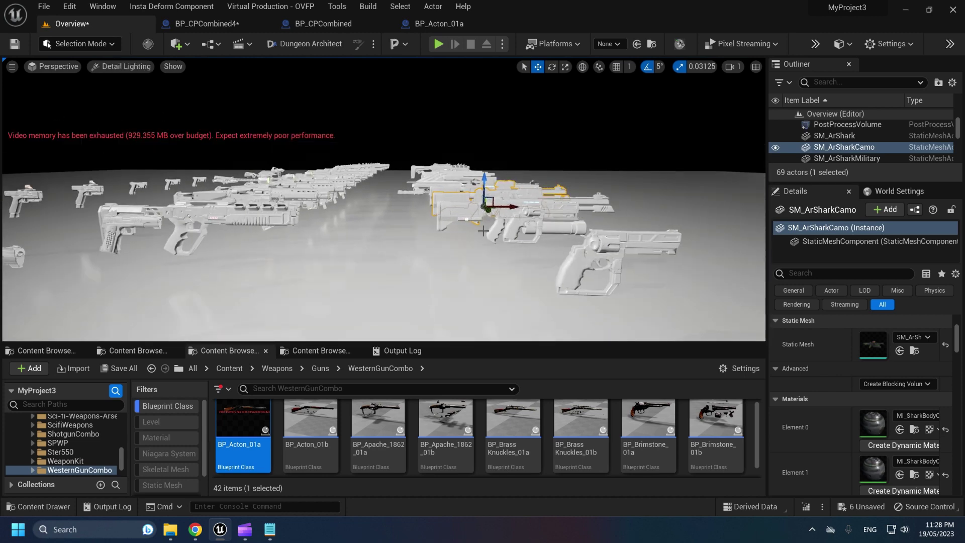
Return the level view to Lit shading and bring up the Cyberpunk_Weapons folder among the project assets.
key("alt+3")
key("alt+4")
key("alt+Left")
key("alt+Left")
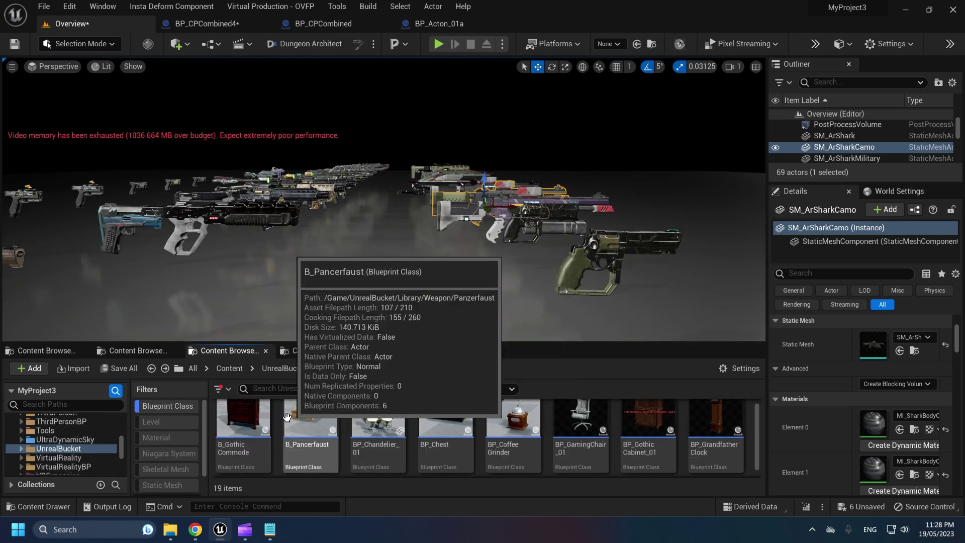
left_click(134, 350)
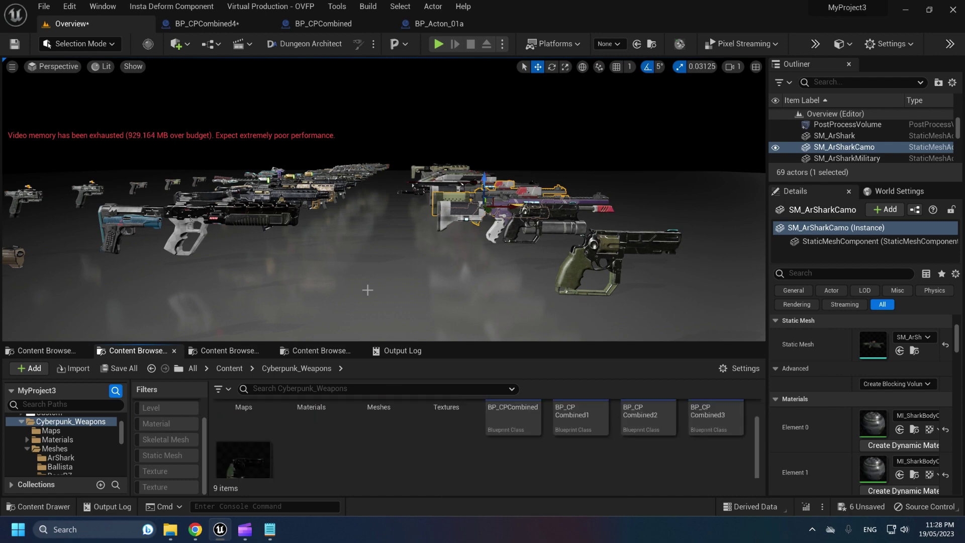
Filter the Cyberpunk_Weapons folder to static meshes that match "materials > 1".
right_click_drag(367, 290, 371, 302)
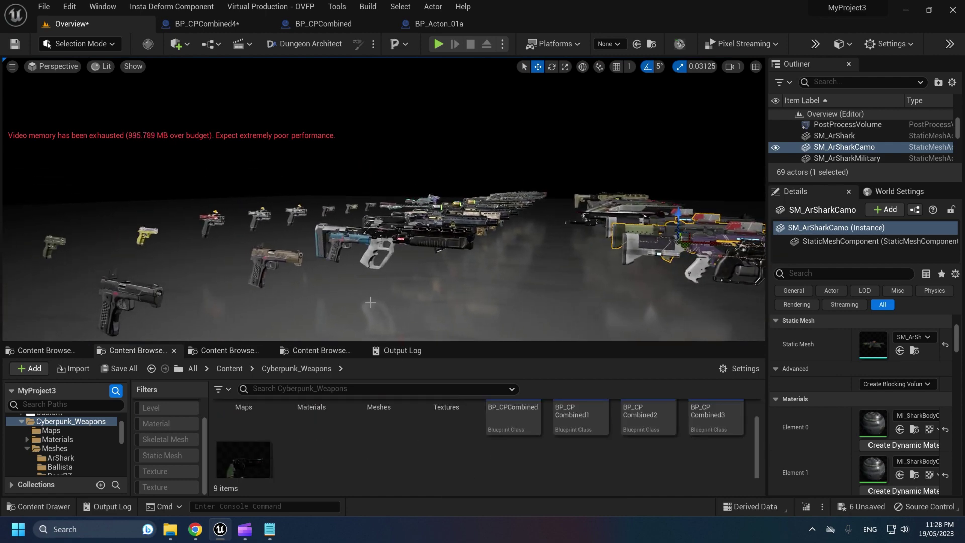
left_click(171, 454)
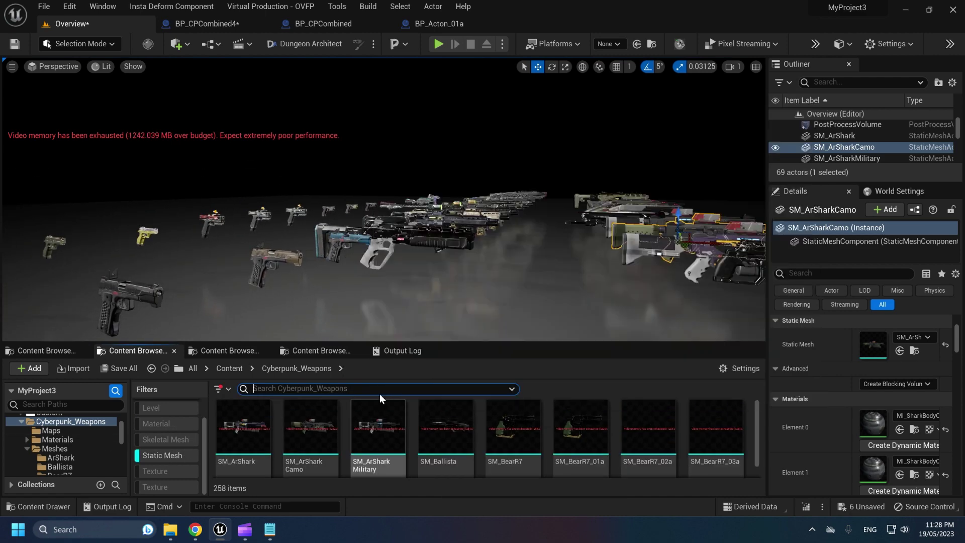
type("materials > 1")
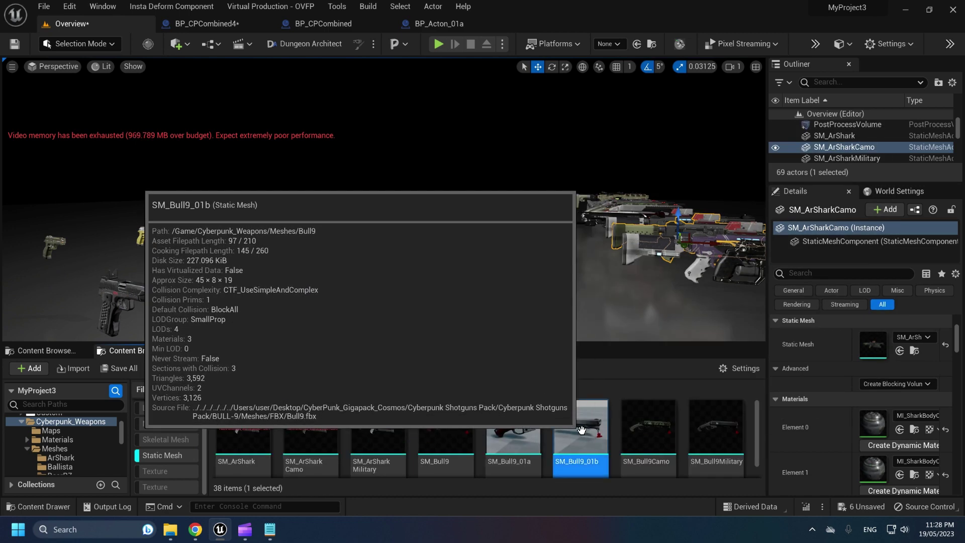
Open the SM_Bull9_01b mesh, isolate individual material slots to inspect them, and return to the Overview level.
double_click(604, 424)
left_click(732, 218)
left_click(731, 218)
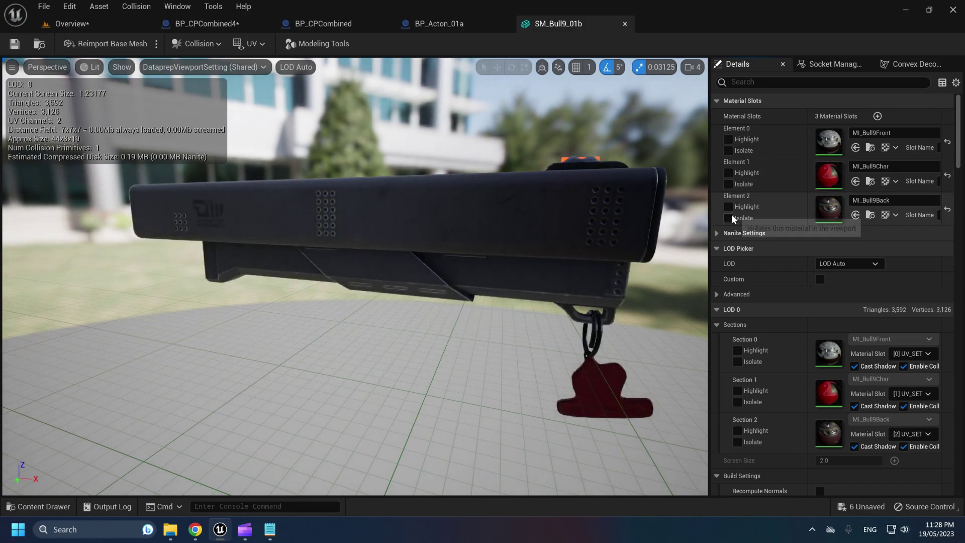
left_click(731, 216)
left_click(728, 219)
right_click_drag(453, 216, 196, 221)
left_click(728, 184)
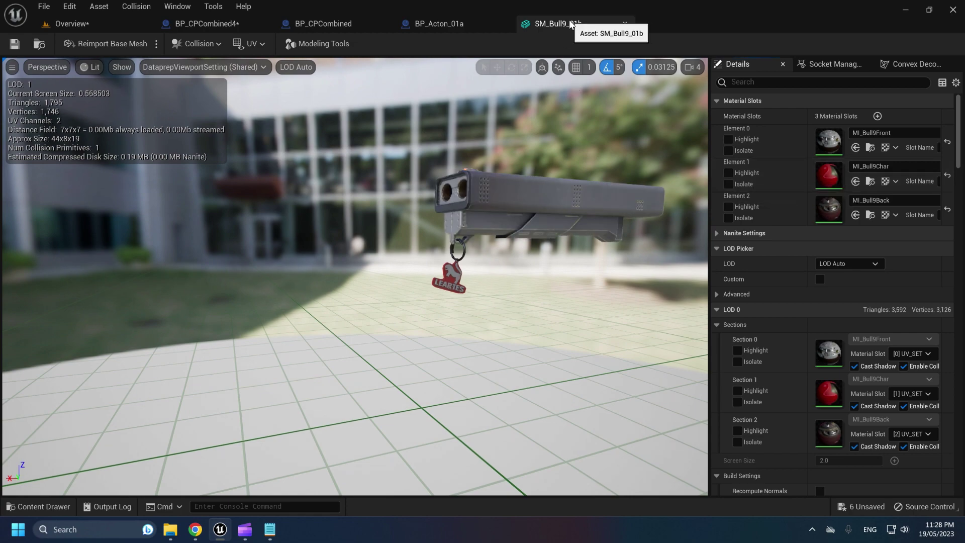
middle_click(572, 24)
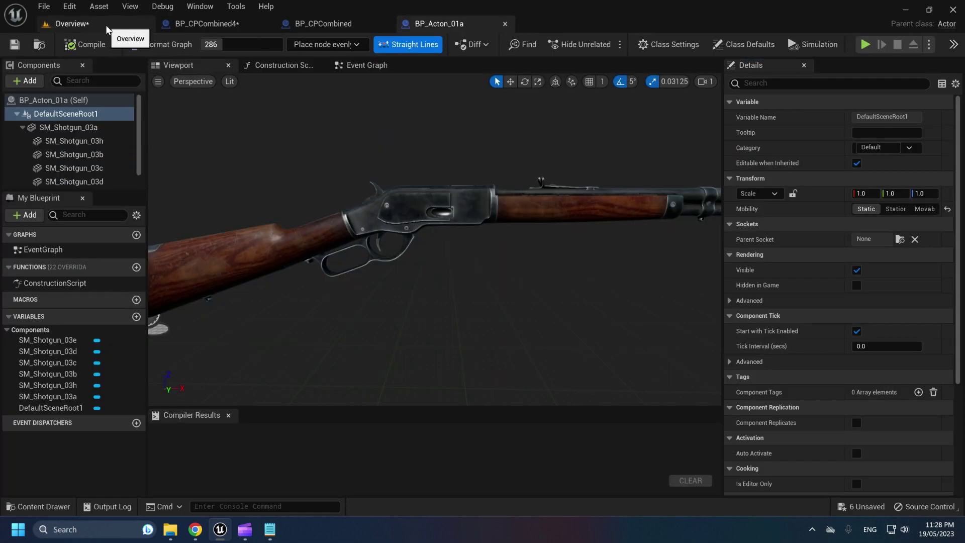
left_click(106, 28)
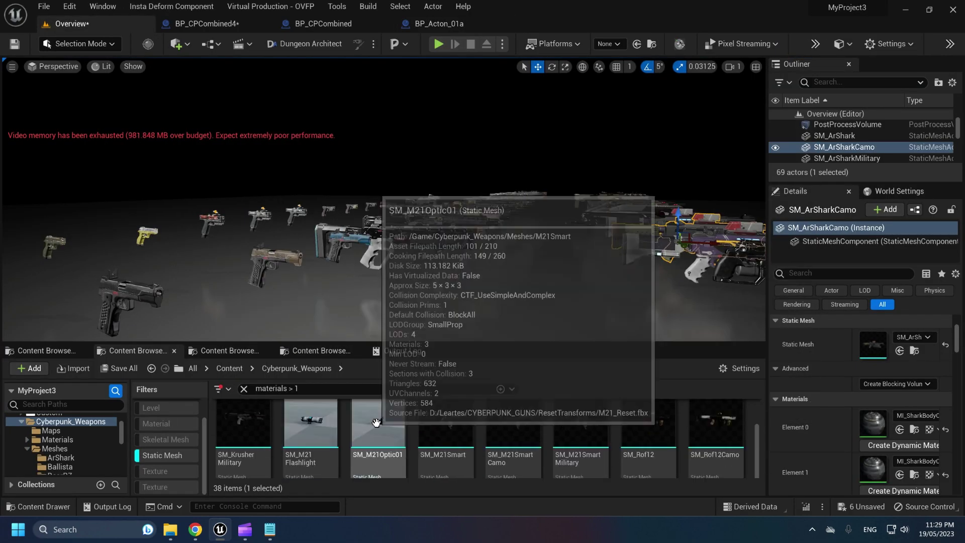
Clear the mesh search and select the SM_ArSharkMilitary rifle in the level.
left_click(244, 388)
key("w")
right_click_drag(396, 251, 396, 339)
left_click(396, 289)
scroll(803, 361, "down", 5)
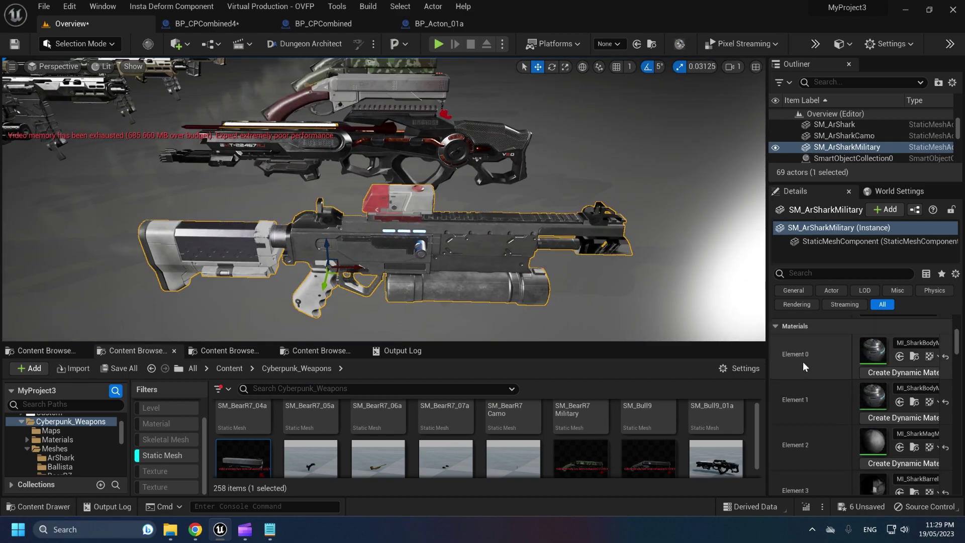
scroll(867, 352, "up", 5)
Open the SM_ArSharkMilitary static mesh, review its list of material slots, and return to the Overview level.
double_click(868, 358)
scroll(405, 257, "up", 5)
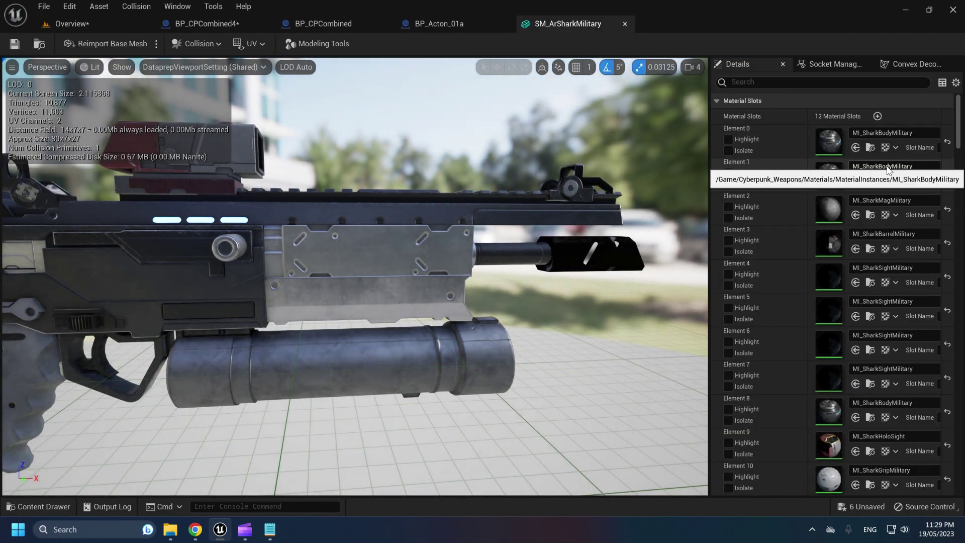
scroll(887, 170, "down", 2)
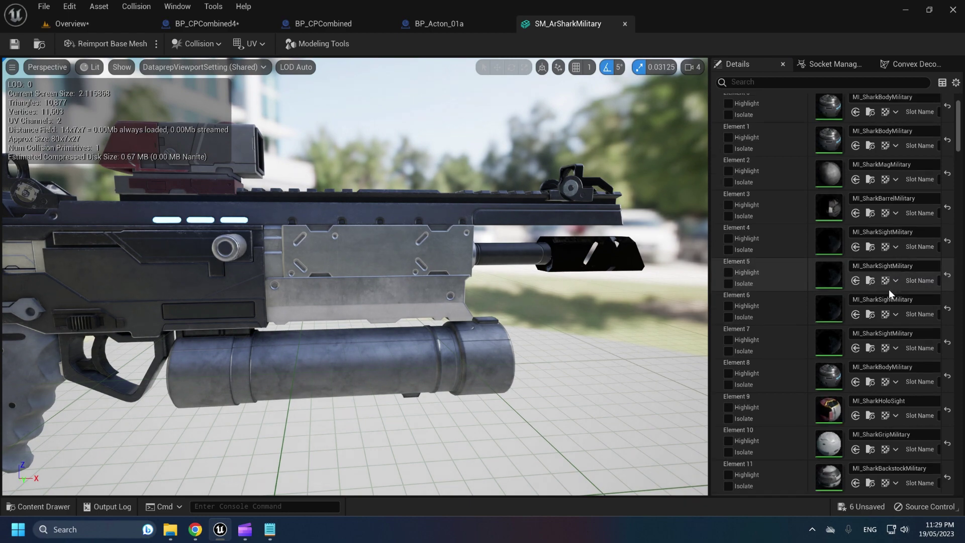
scroll(899, 338, "down", 1)
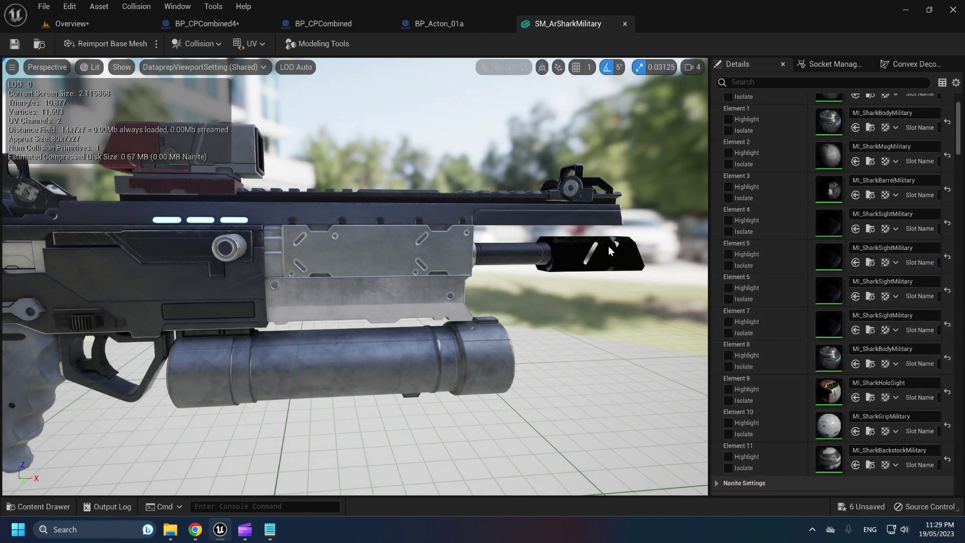
middle_click(546, 22)
left_click(88, 23)
Locate the SM_ArSharkMilitary mesh asset in the project and open it in the UV Editor.
mouse_move(321, 191)
right_mouse_down()
mouse_move(324, 241)
mouse_move(327, 191)
mouse_move(322, 201)
mouse_move(314, 189)
mouse_move(334, 169)
mouse_move(314, 178)
right_mouse_up()
key("w")
key("s")
key("w")
key("s")
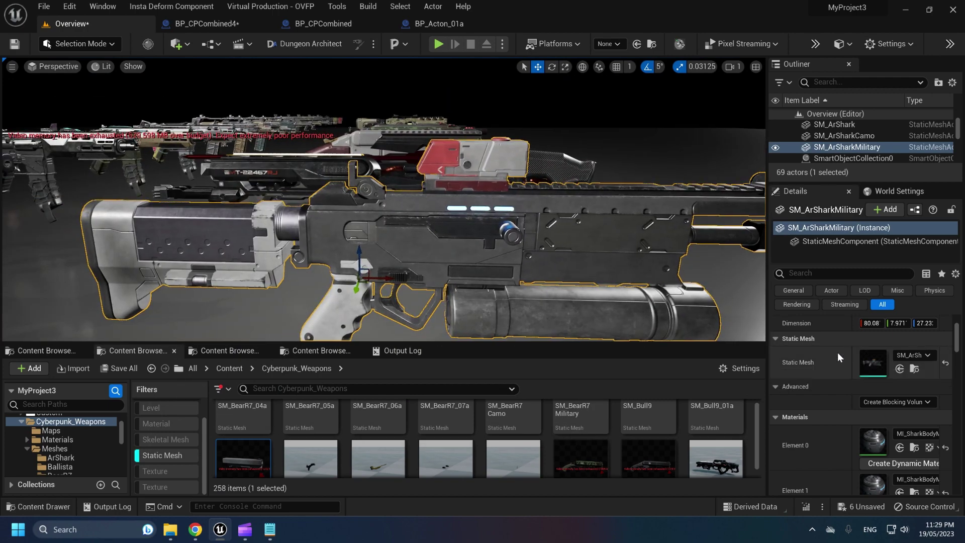
key("ctrl+b")
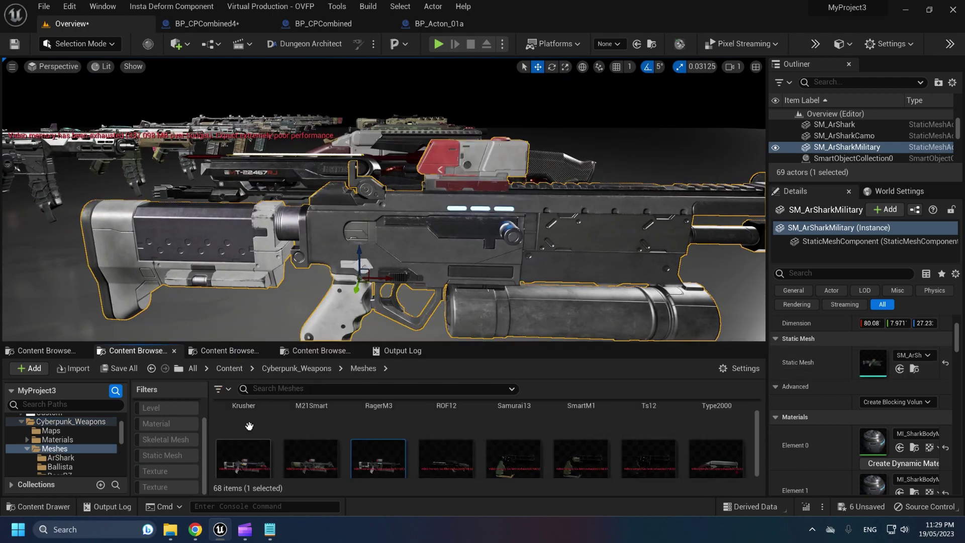
scroll(379, 446, "down", 2)
right_click(378, 446)
left_click(439, 92)
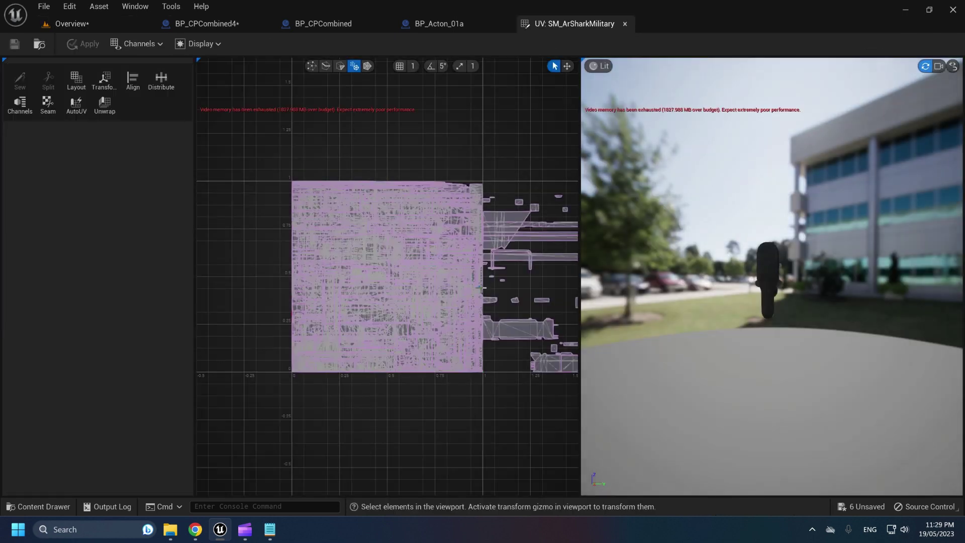
Examine the SM_ArSharkMilitary UV islands inside and beyond the first tile, and return to the Overview level.
scroll(480, 268, "down", 2)
scroll(498, 274, "up", 3)
right_click_drag(482, 265, 323, 260)
right_click_drag(496, 292, 447, 310)
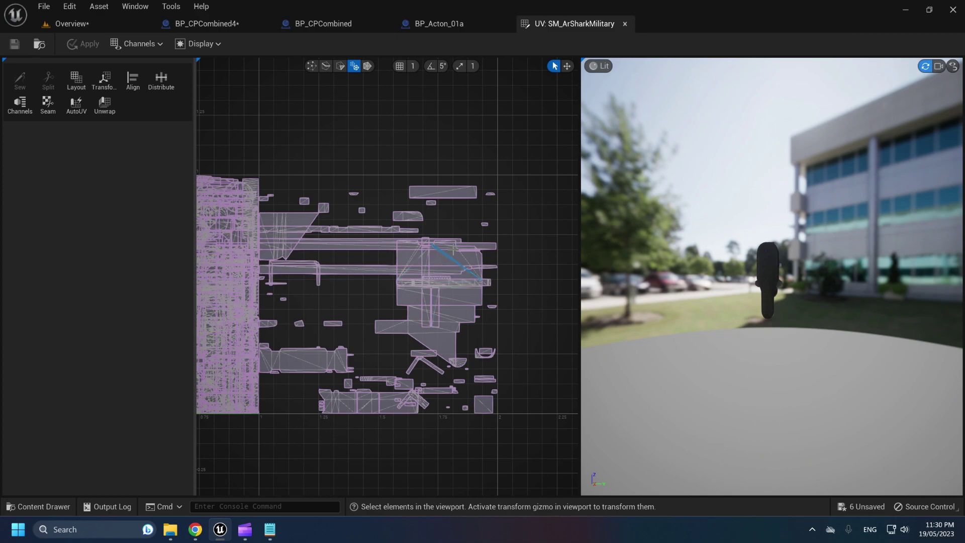
right_click_drag(329, 202, 385, 201)
left_click(625, 24)
left_click(78, 23)
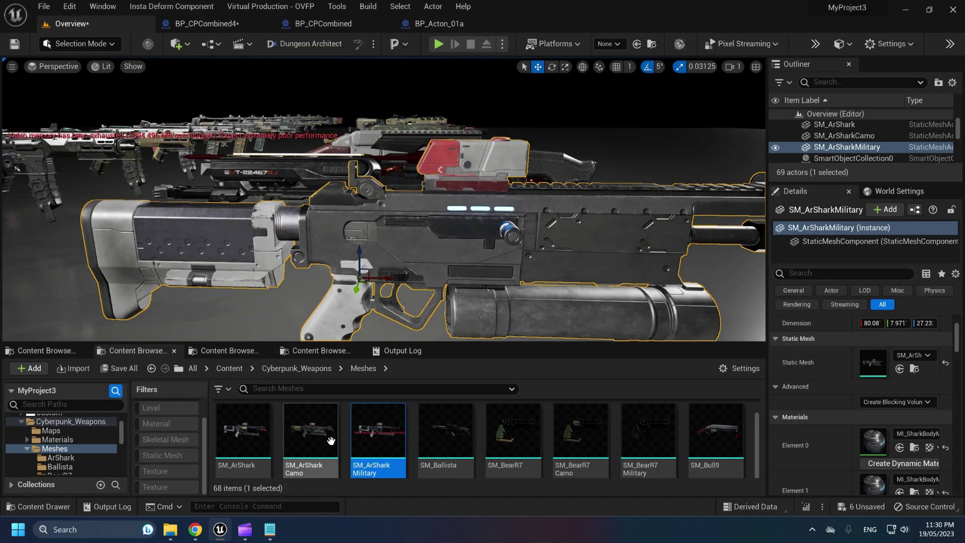
Check the SM_ArShark mesh's layout in the UV Editor and return to the Overview level.
right_click(331, 440)
left_click(342, 89)
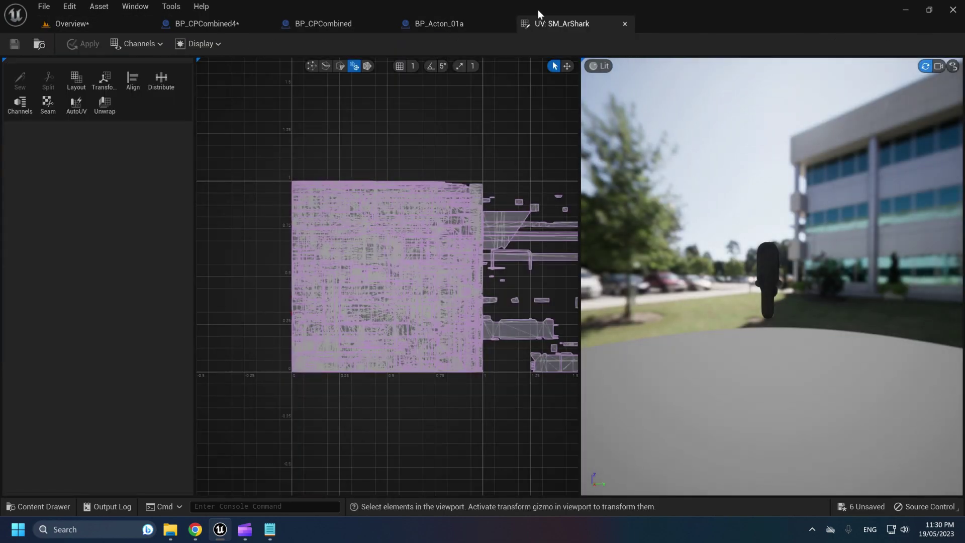
left_click(624, 24)
left_click(75, 24)
Open the SM_SharkMain mesh from the ArShark folder in the UV Editor.
scroll(67, 459, "down", 1)
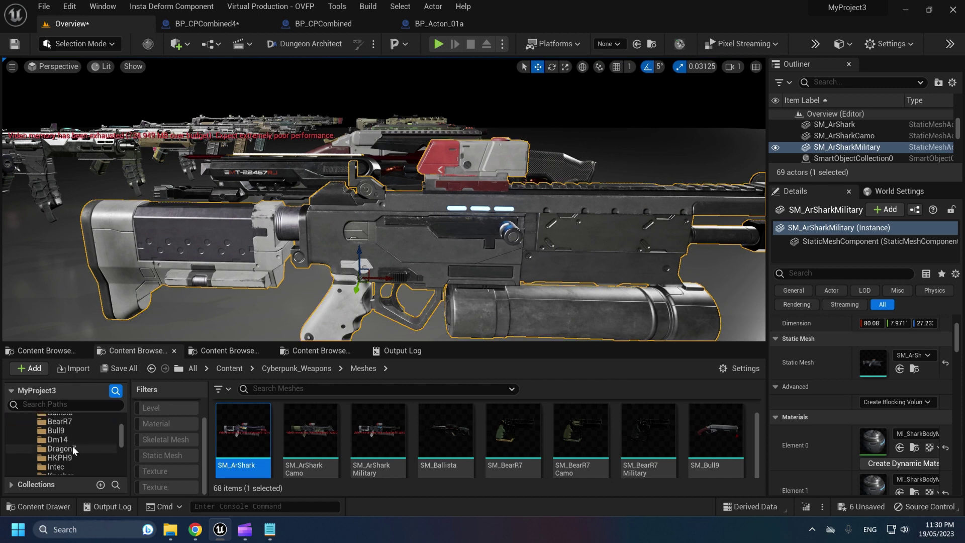
left_click(61, 422)
right_click(245, 451)
left_click(282, 95)
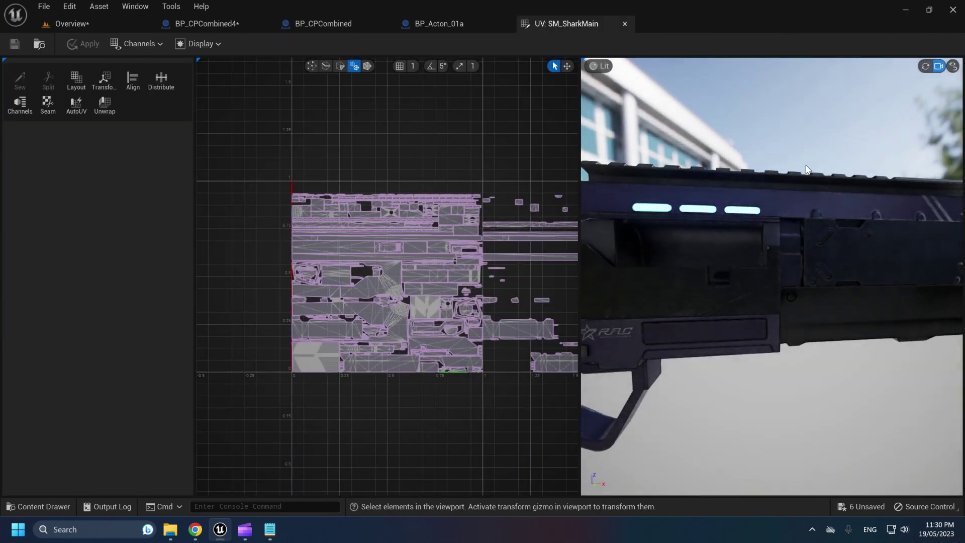
Select SM_SharkMain's UV islands in the second tile and inspect the corresponding parts on the 3D model.
scroll(467, 195, "down", 3)
right_click_drag(467, 195, 412, 193)
left_click_drag(442, 218, 517, 305)
right_click_drag(704, 296, 743, 301)
right_click_drag(771, 261, 673, 236)
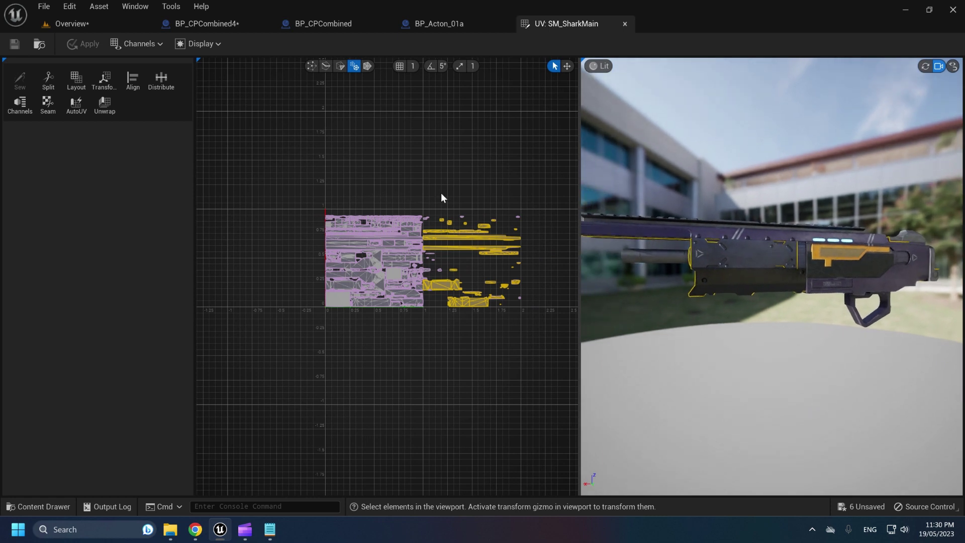
scroll(462, 203, "up", 2)
right_click_drag(464, 204, 432, 180)
left_click_drag(369, 173, 514, 291)
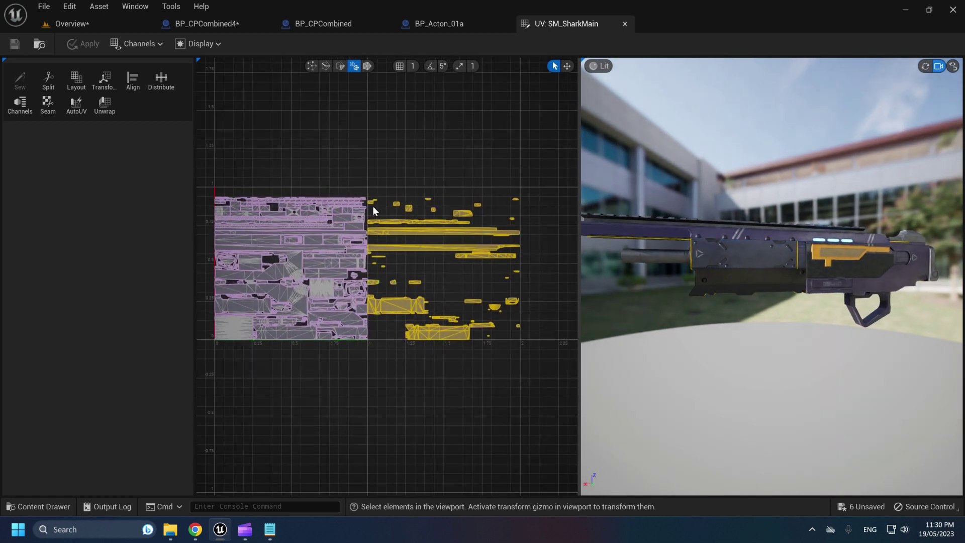
Try to translate the selected UV islands by 1 along negative X, and close the UV Editor.
left_click(104, 80)
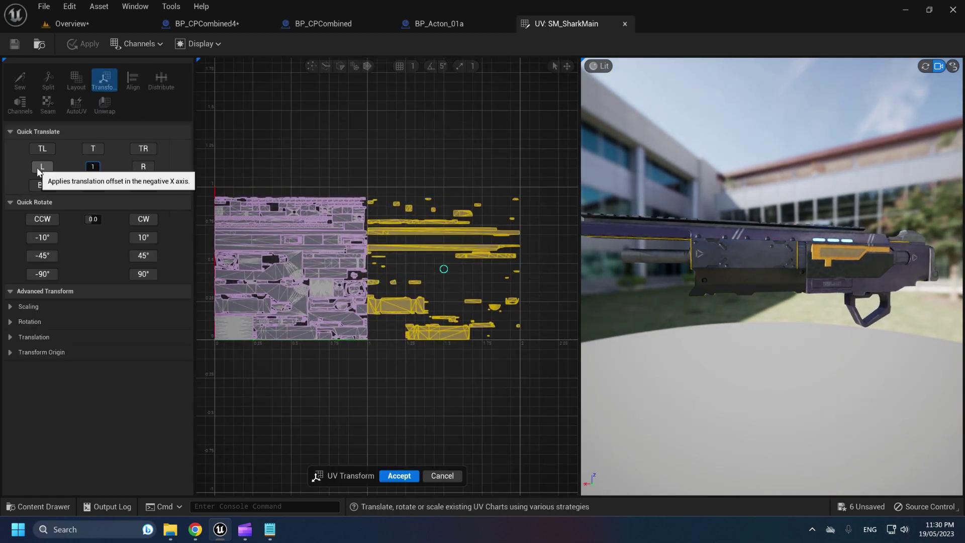
right_click_drag(704, 274, 680, 269)
key("s")
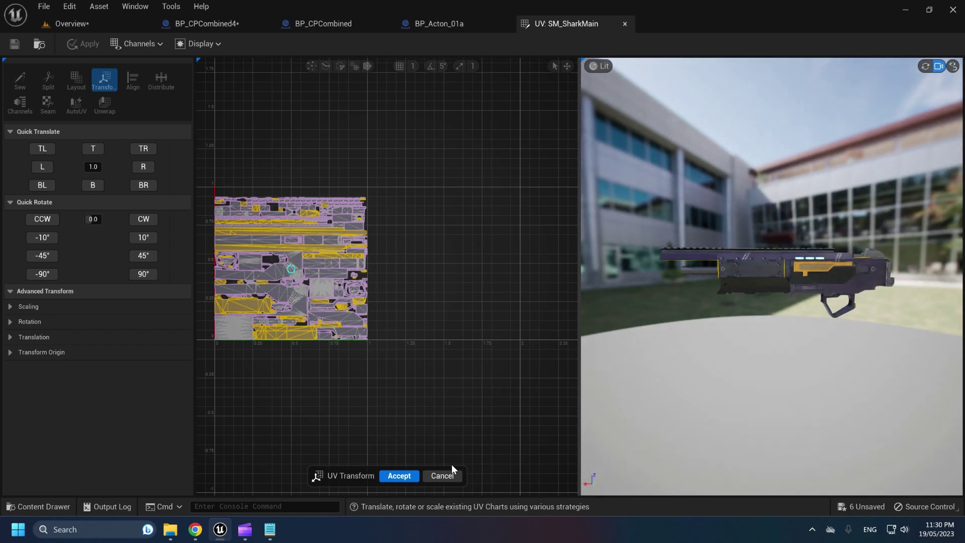
left_click(449, 474)
left_click(624, 23)
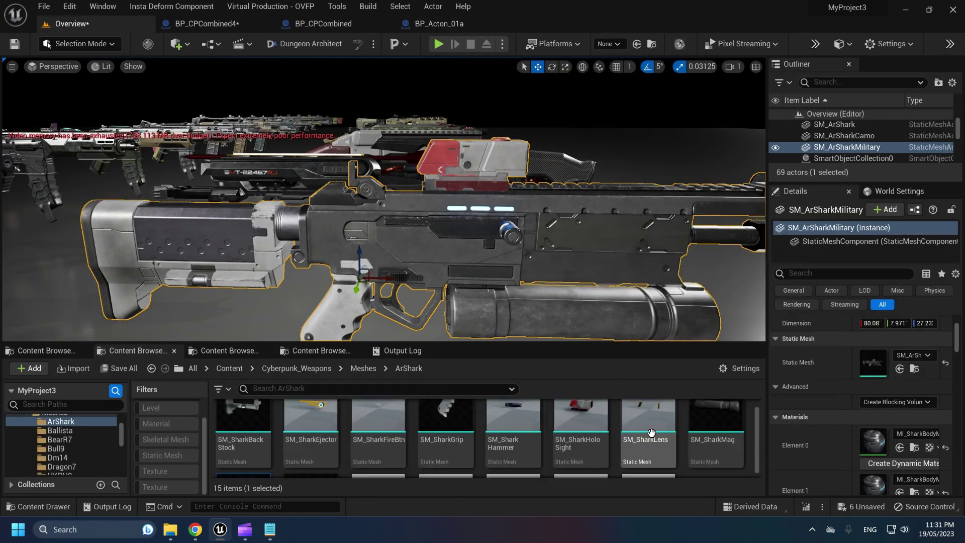
Filter the Cyberpunk_Weapons folder to textures, search for "dimensions = 204", and select all the matching textures.
scroll(58, 459, "up", 2)
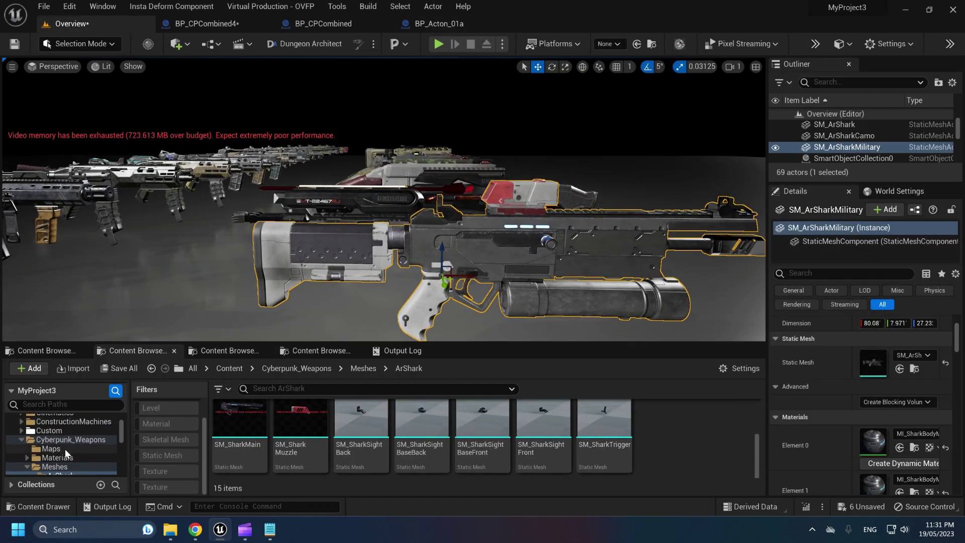
left_click(76, 421)
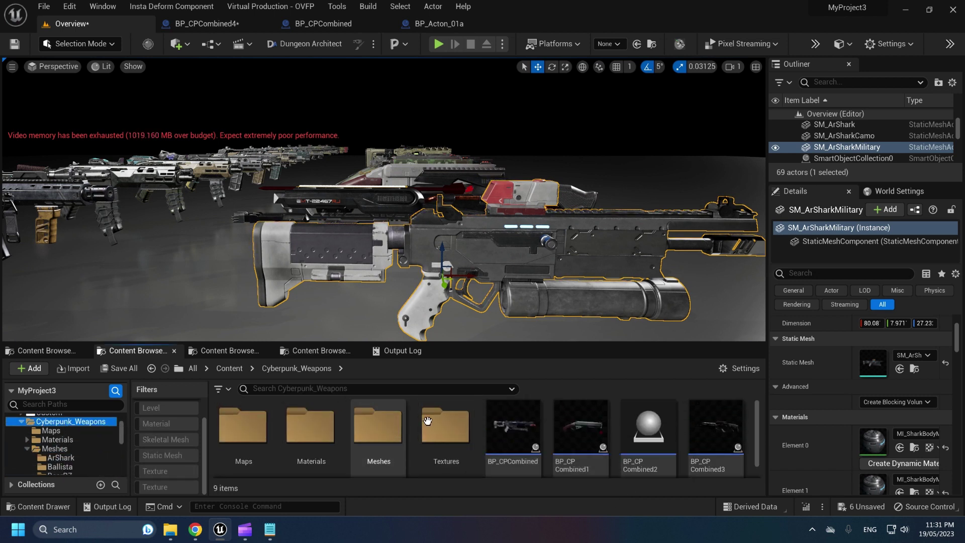
left_click(160, 471)
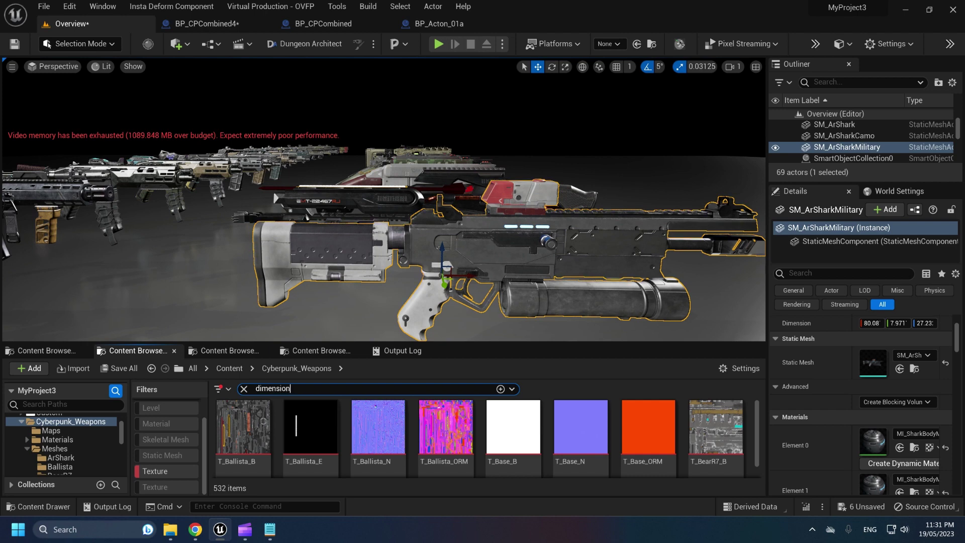
type("s = 204")
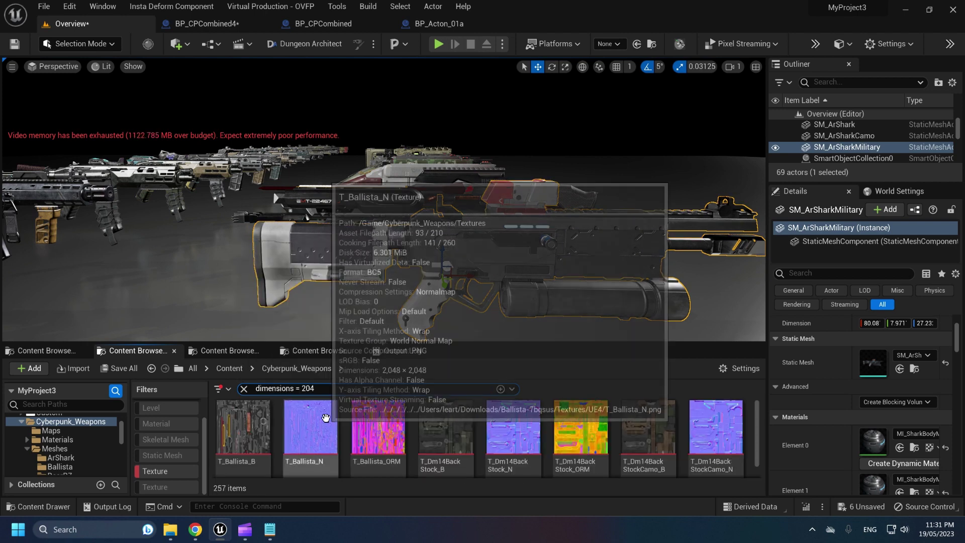
key("ctrl+a")
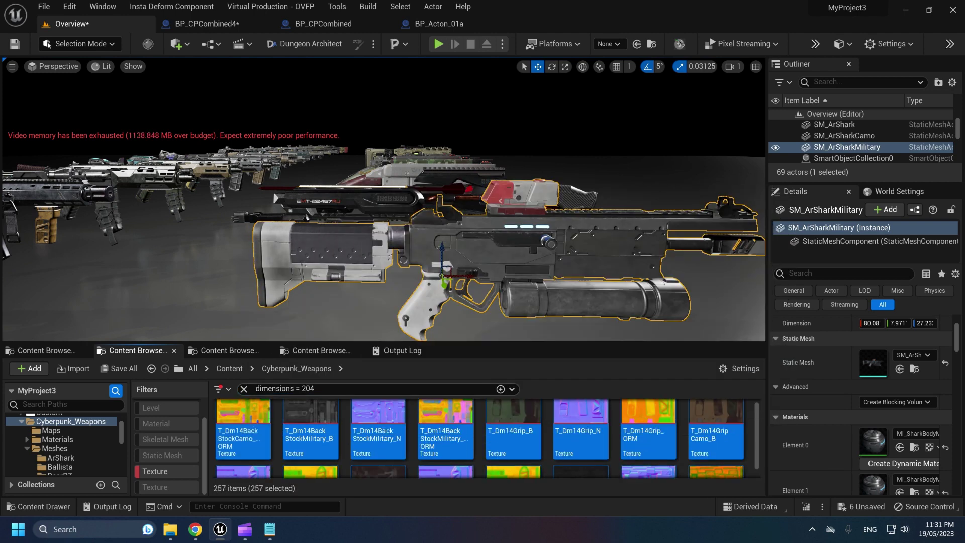
Search the textures for dimensions of 4096 and of 1024, and clear the search and the texture filter.
type("4096")
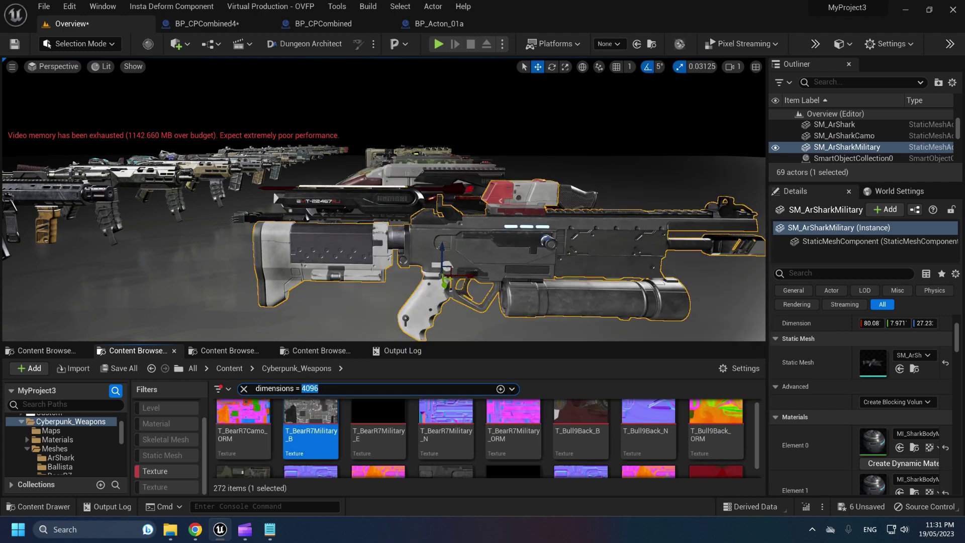
type("1024")
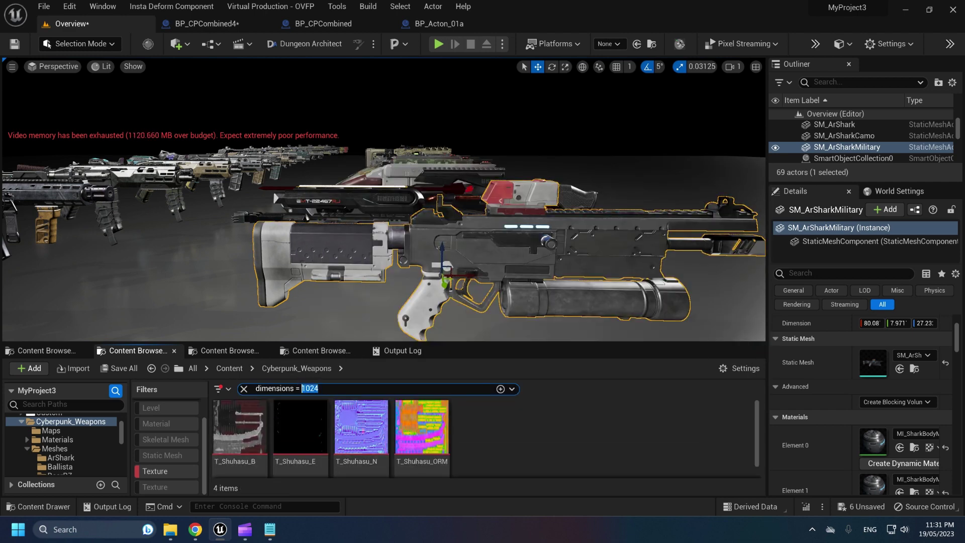
left_click(243, 389)
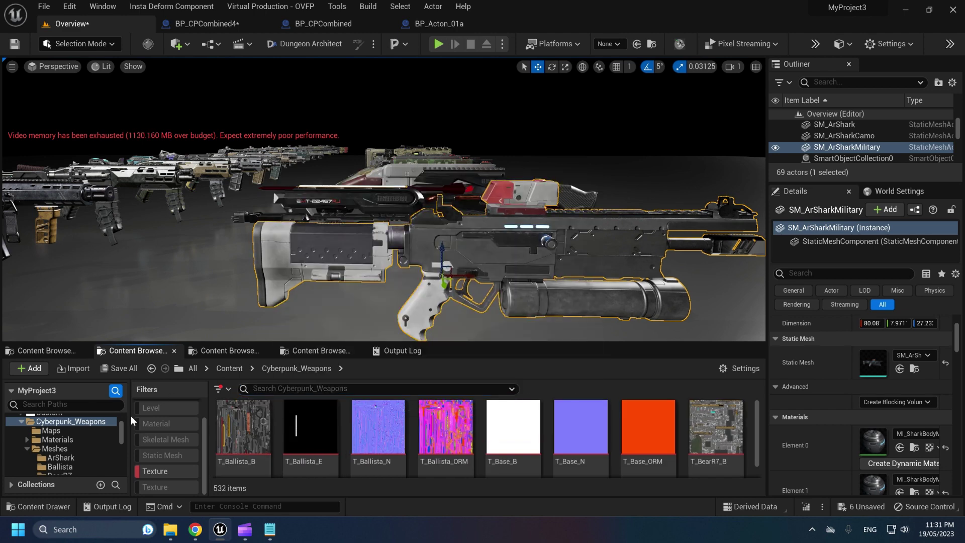
left_click(166, 471)
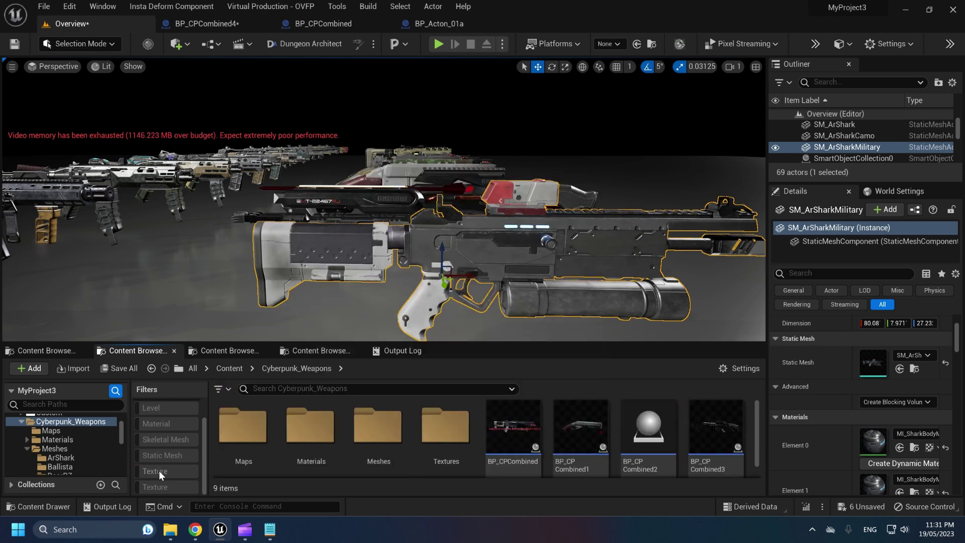
Open MM_CyberpunkBase and MM_CyberpunkBaseMasked from the MasterMaterials folder and examine the masked material's node graph.
double_click(304, 428)
double_click(242, 425)
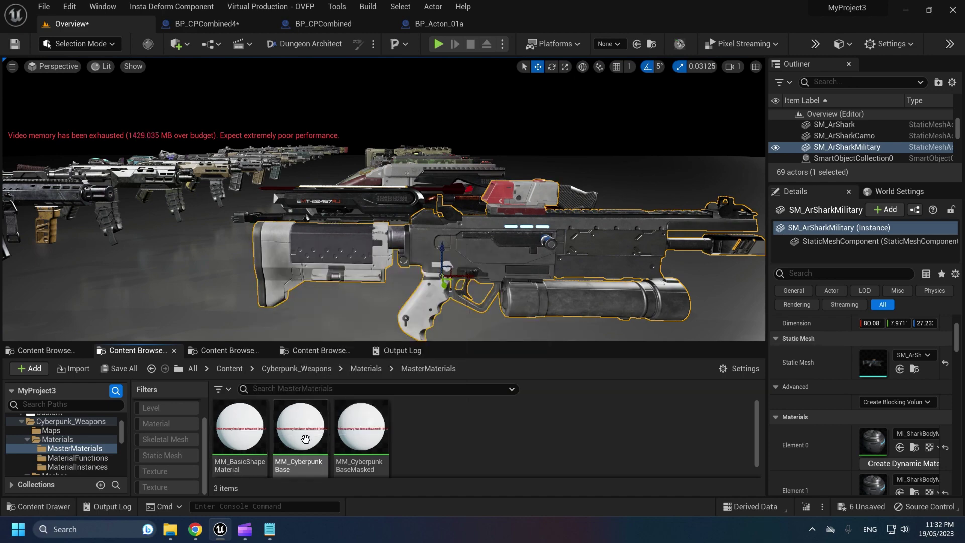
double_click(306, 436)
left_click(72, 23)
double_click(362, 434)
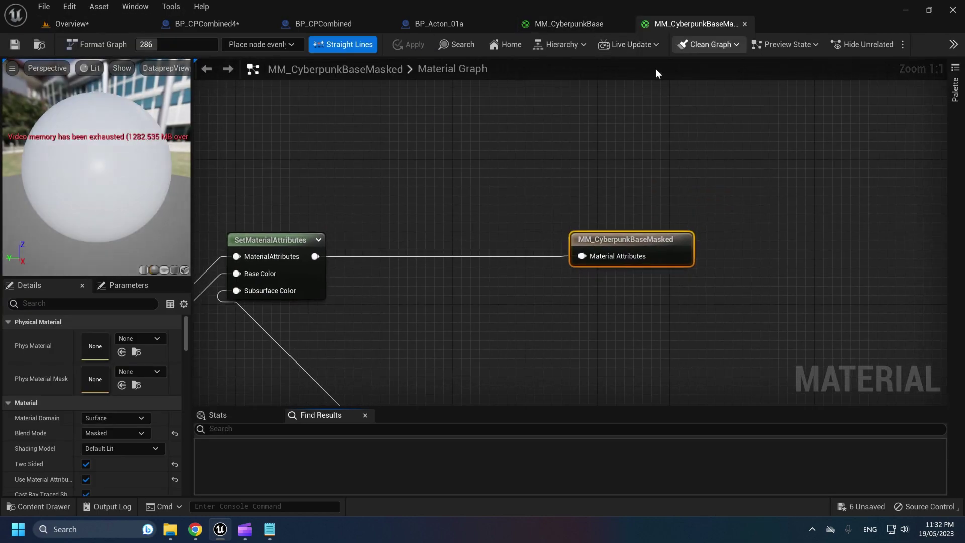
scroll(373, 191, "down", 5)
right_click_drag(372, 191, 618, 92)
right_click_drag(325, 209, 718, 252)
Examine MM_CyberpunkBase's node graph from the base material functions through UseSecondTextures to the final albedo adjustments.
left_click(593, 24)
scroll(455, 204, "down", 4)
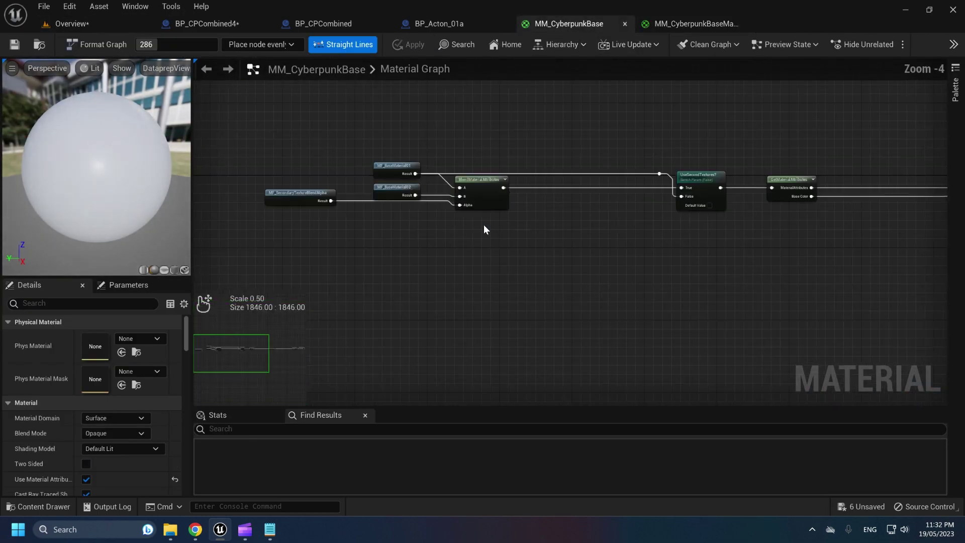
scroll(410, 173, "up", 1)
mouse_move(409, 173)
right_mouse_down()
mouse_move(459, 183)
mouse_move(424, 184)
right_mouse_up()
right_click_drag(794, 157, 495, 163)
right_click_drag(615, 201, 401, 229)
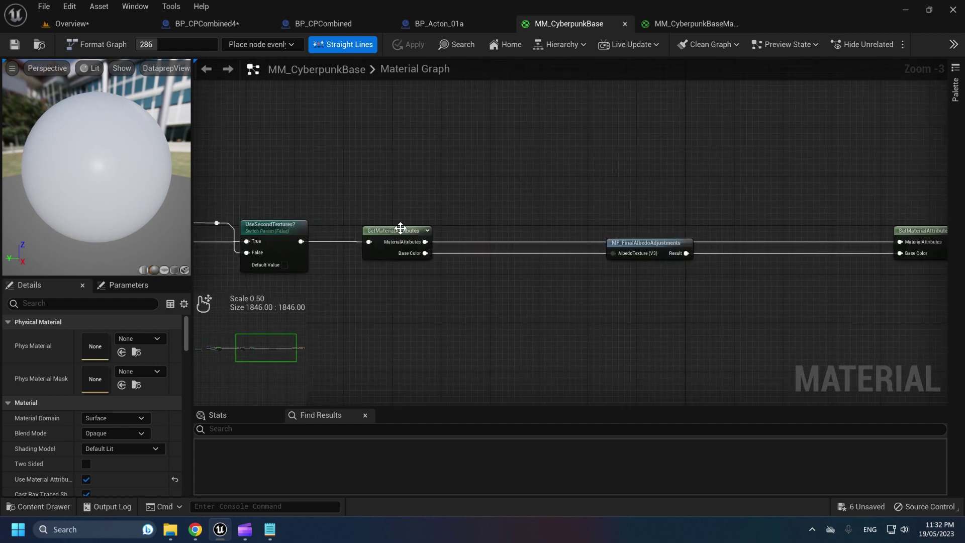
right_click_drag(670, 243, 382, 240)
scroll(397, 224, "up", 2)
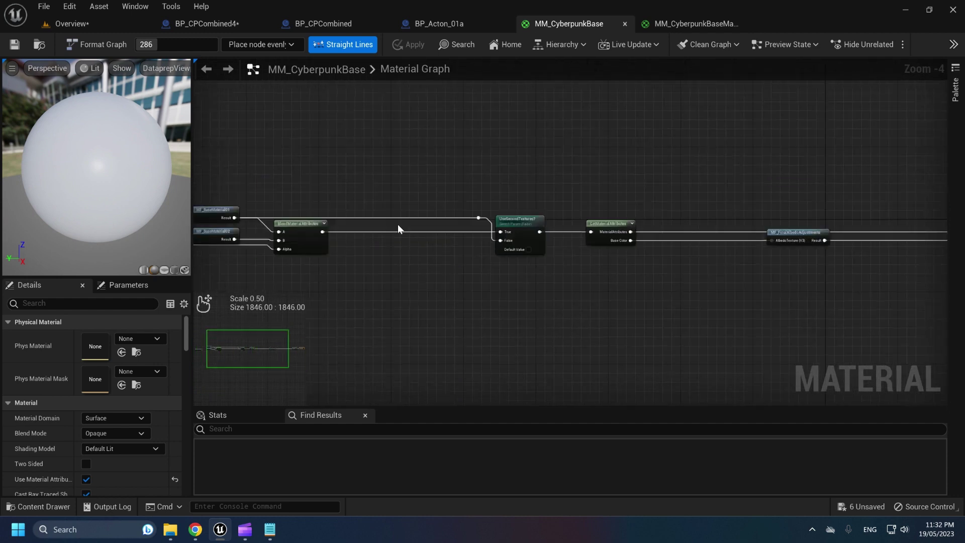
Examine the material functions used in MM_CyberpunkBase, including MF_FinalAlbedoAdjustments, and close them without applying changes.
double_click(414, 217)
scroll(404, 170, "down", 3)
left_click(568, 23)
left_click(865, 23)
right_click_drag(792, 231, 595, 124)
double_click(747, 229)
scroll(553, 233, "down", 12)
middle_click(804, 23)
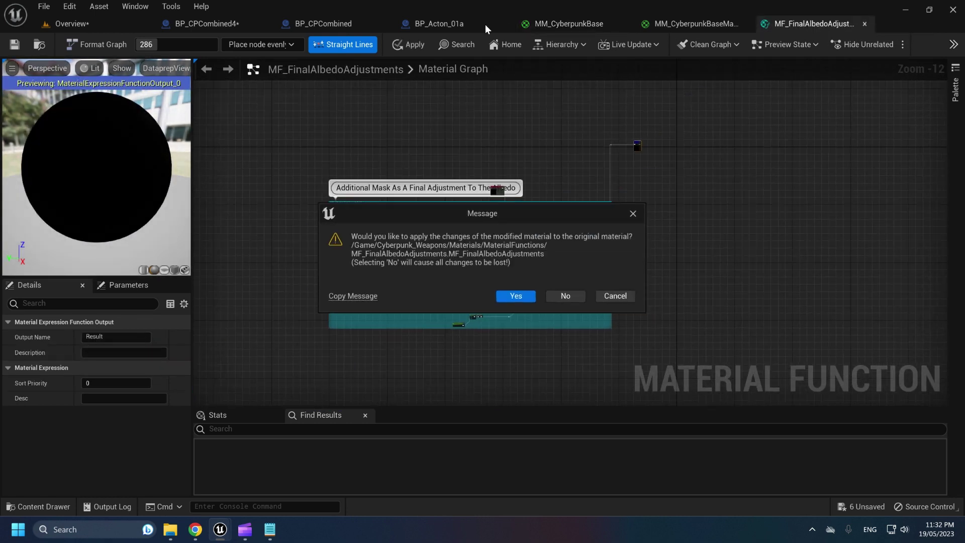
left_click(564, 296)
Close both master material editors and return to the Overview level.
left_click(568, 24)
middle_click(598, 23)
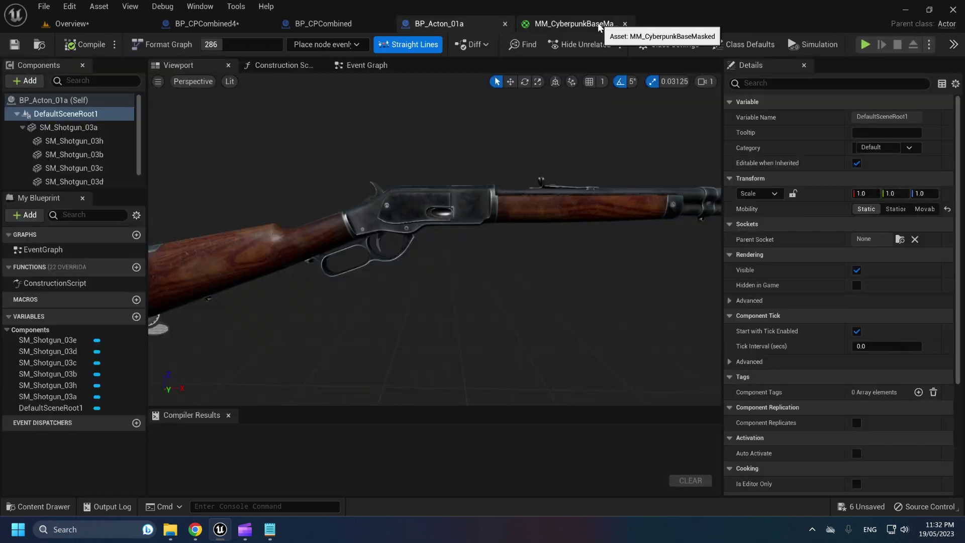
left_click(123, 28)
scroll(336, 167, "down", 3)
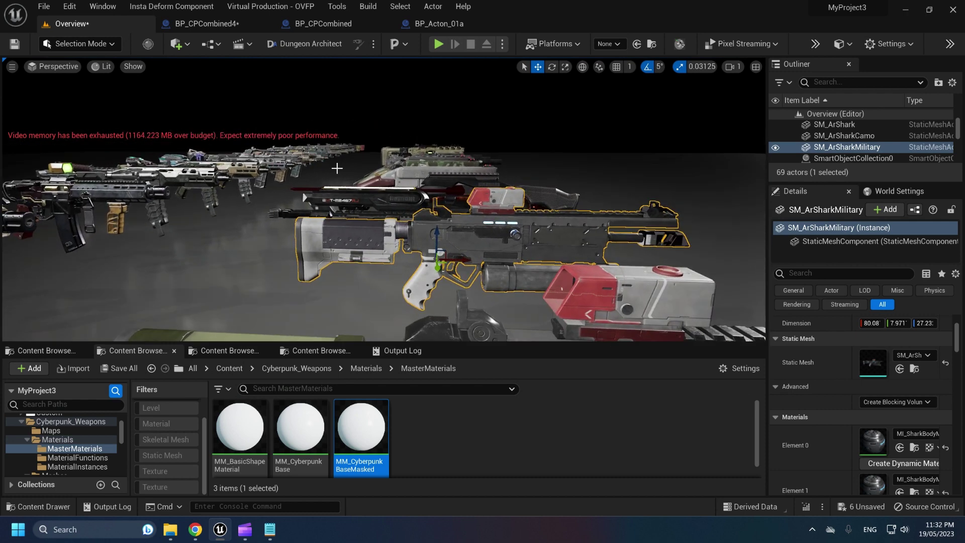
Browse the pack's MaterialInstances folder and open the MaterialFunctions folder to review its assets.
key("alt+Left")
double_click(366, 427)
scroll(447, 447, "down", 3)
key("alt+Left")
double_click(314, 433)
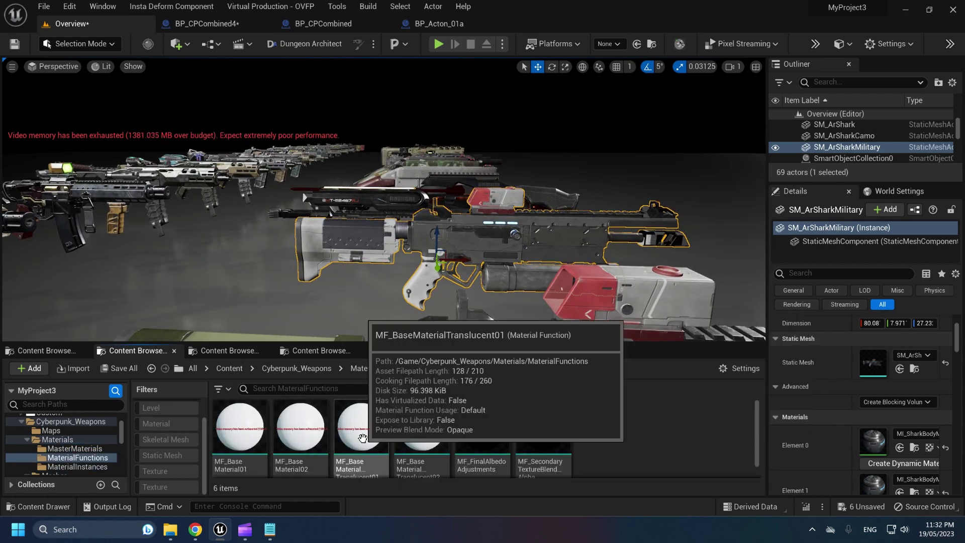
Browse the Meshes folder, open SM_X3CombatGloves to inspect the static mesh, and close its editor.
key("alt+Left")
key("alt+Left")
double_click(385, 440)
scroll(639, 440, "down", 5)
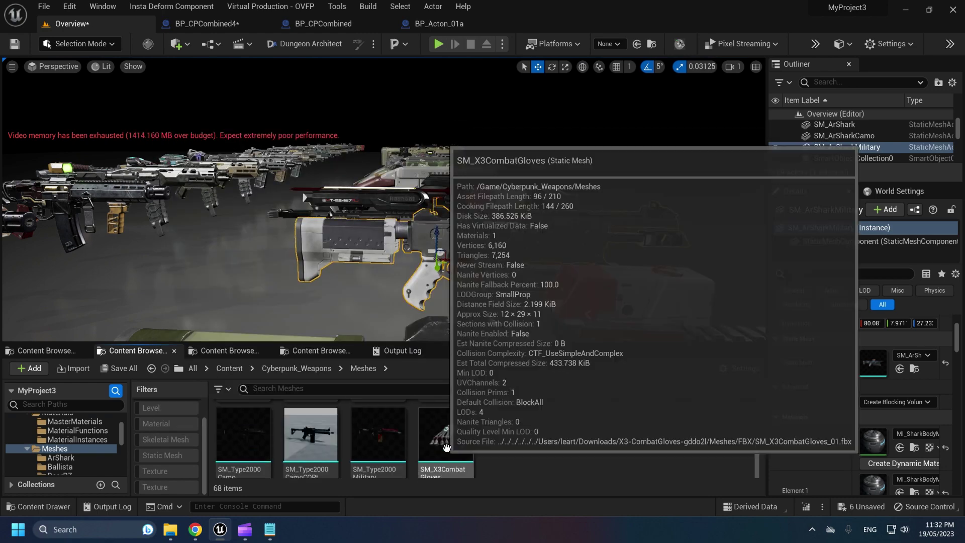
double_click(435, 445)
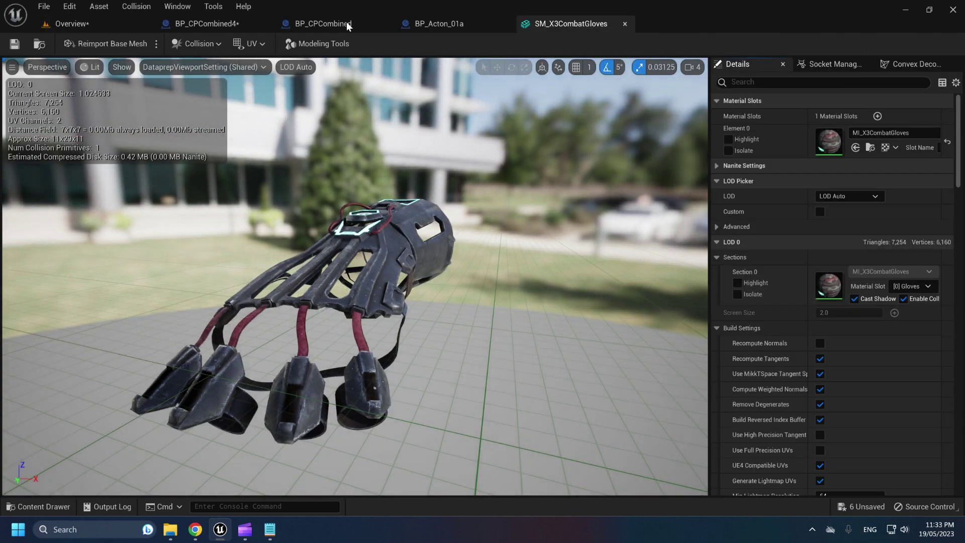
left_click(624, 24)
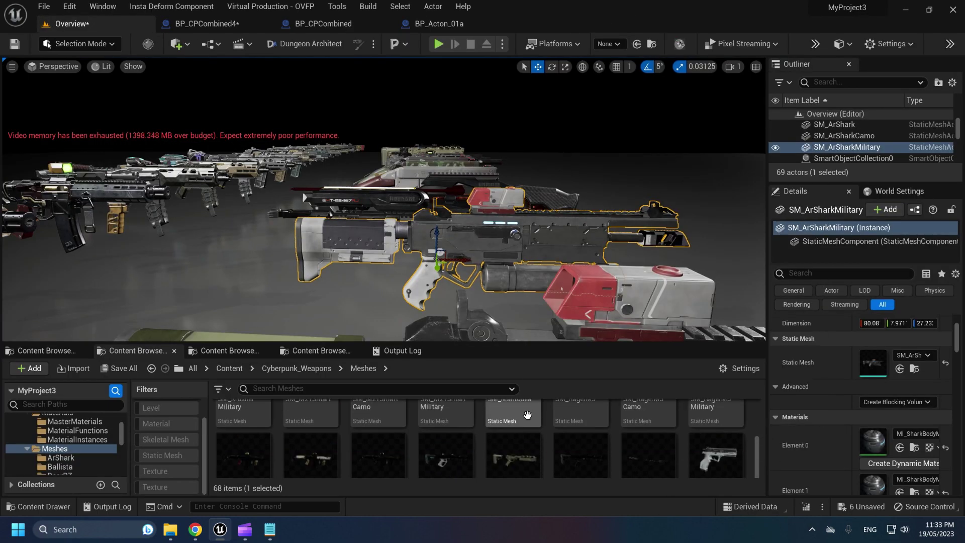
scroll(527, 415, "up", 2)
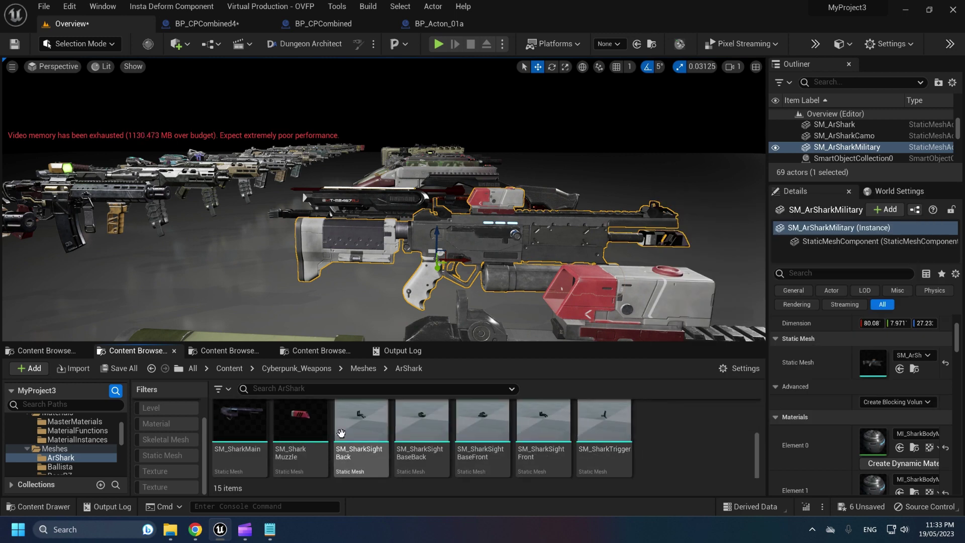
Browse the modular weapon parts in the Ballista, BearR7 and Bull9 mesh folders.
left_click(60, 467)
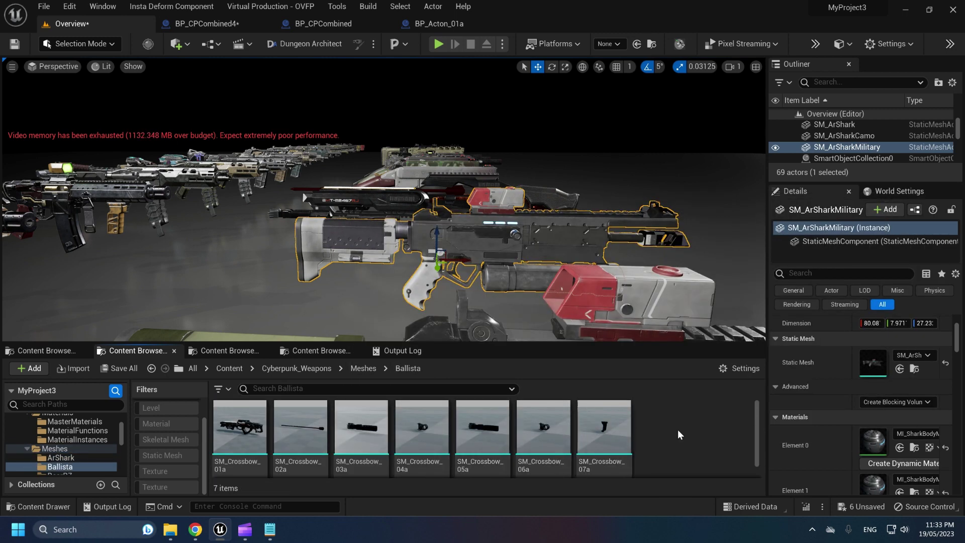
key("alt+Left")
double_click(318, 447)
key("alt+Left")
double_click(384, 435)
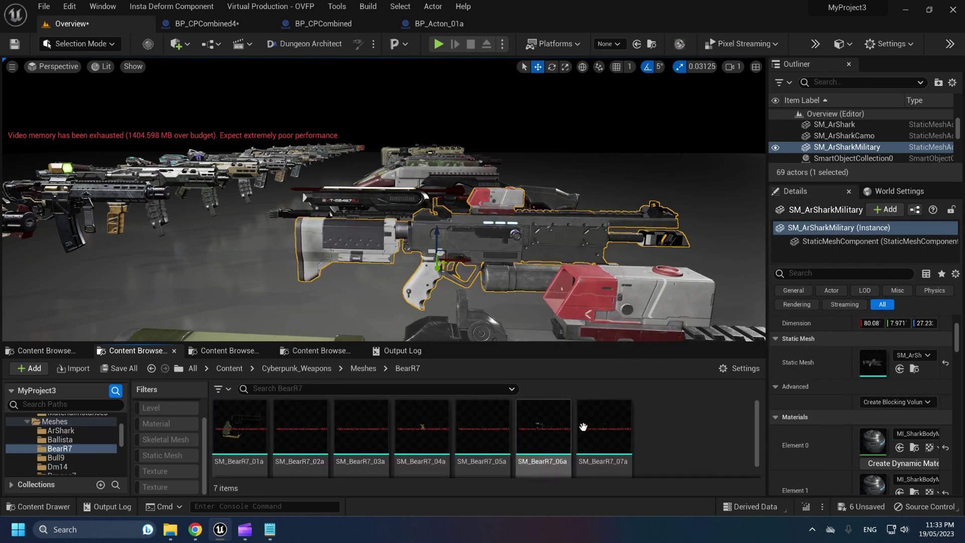
key("alt+Left")
double_click(434, 446)
key("alt+Left")
Browse the Dm14 and Dragon7 mesh folders, selecting the Dm14 backstock and SM_Dragon7_02a.
double_click(508, 435)
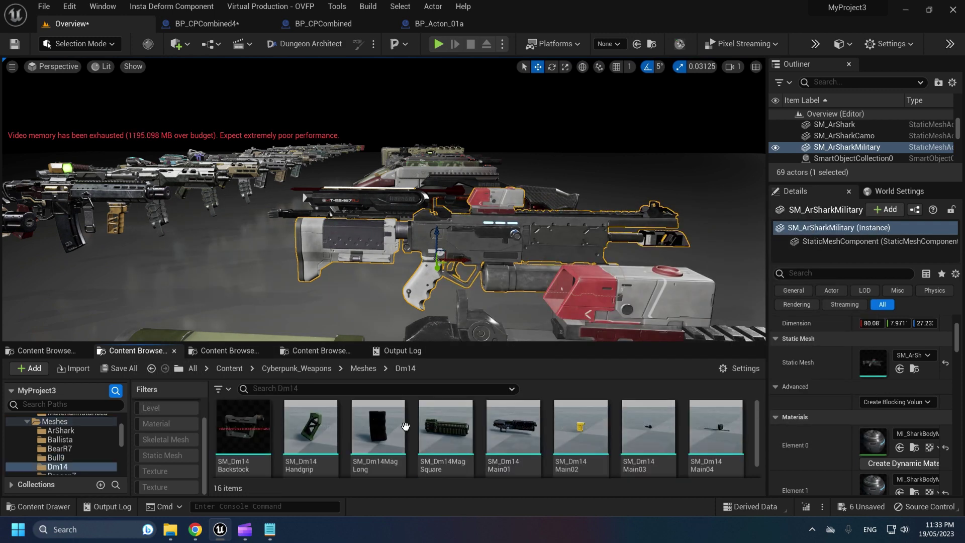
left_click(246, 433)
scroll(586, 424, "down", 3)
scroll(563, 427, "up", 3)
key("alt+Left")
double_click(563, 437)
left_click(321, 433)
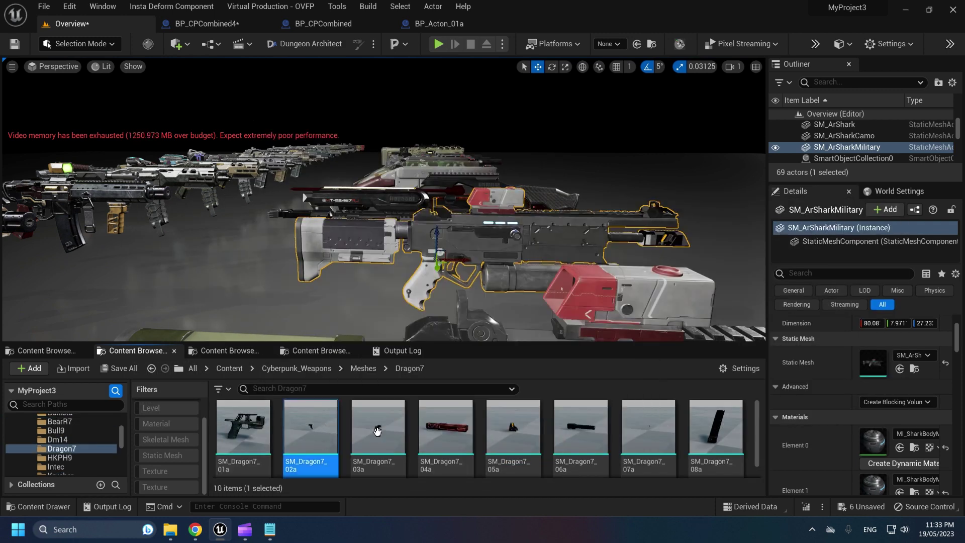
scroll(507, 433, "down", 3)
key("alt+Left")
Browse the weapon parts in the HKPH9, Intec, Krusher and M21Smart mesh folders.
double_click(636, 438)
key("alt+Left")
double_click(702, 432)
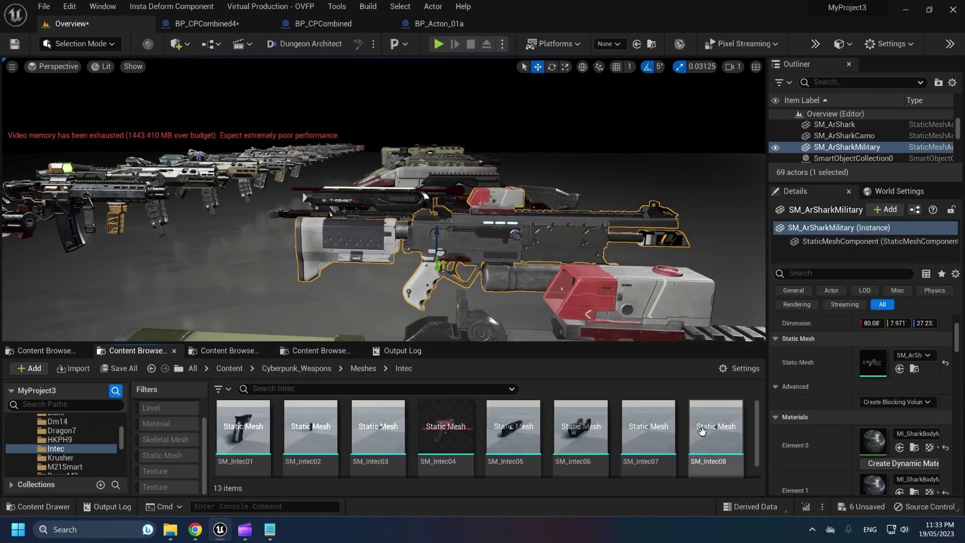
scroll(552, 423, "down", 3)
key("alt+Left")
scroll(502, 457, "down", 3)
double_click(255, 452)
scroll(382, 446, "up", 2)
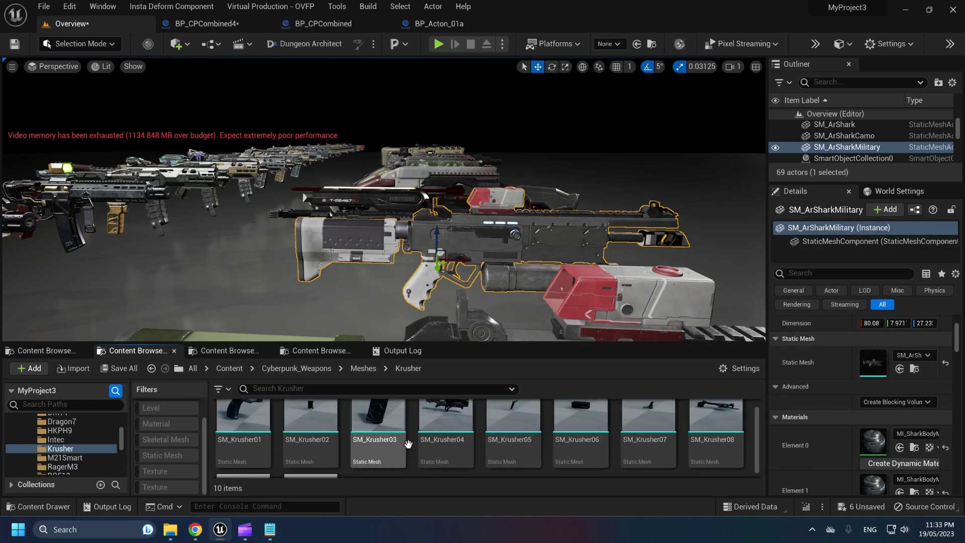
key("alt+Left")
double_click(312, 425)
key("alt+Left")
Open BP_CPCombined from the Cyberpunk_Weapons folder and select the shotgun's magazine component, StaticMesh3, to inspect it.
mouse_move(401, 251)
right_mouse_down()
mouse_move(302, 251)
mouse_move(402, 251)
right_mouse_up()
left_click(54, 449)
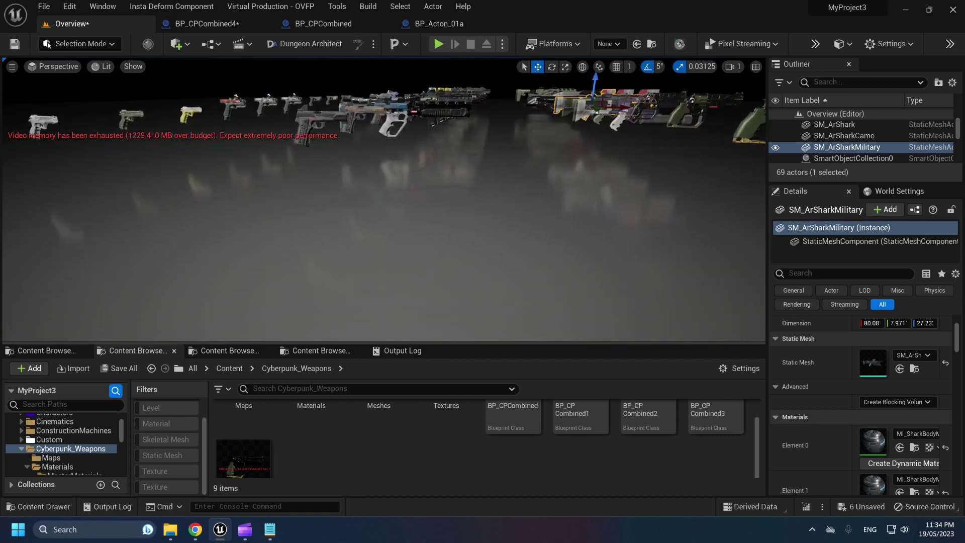
double_click(513, 425)
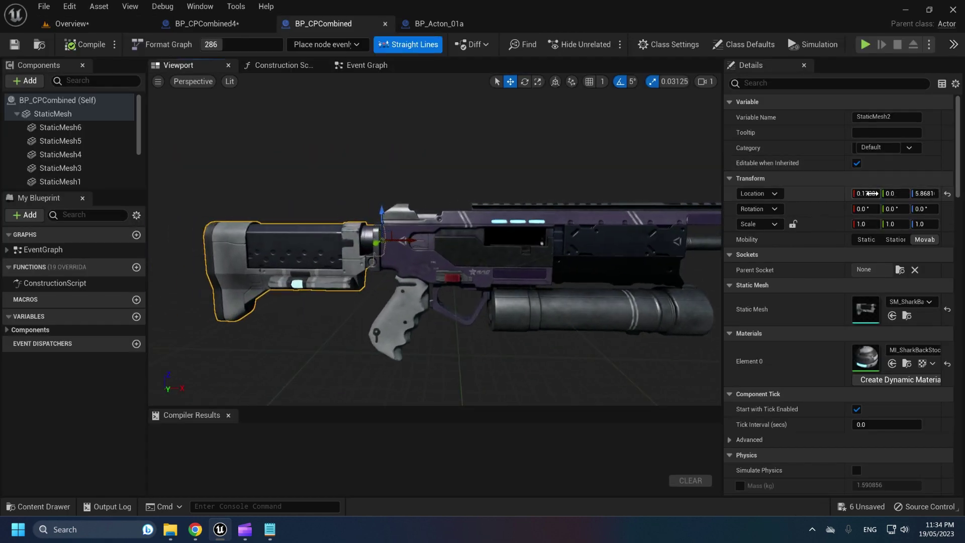
left_click(468, 253)
right_click_drag(468, 253, 483, 283)
left_click(495, 300)
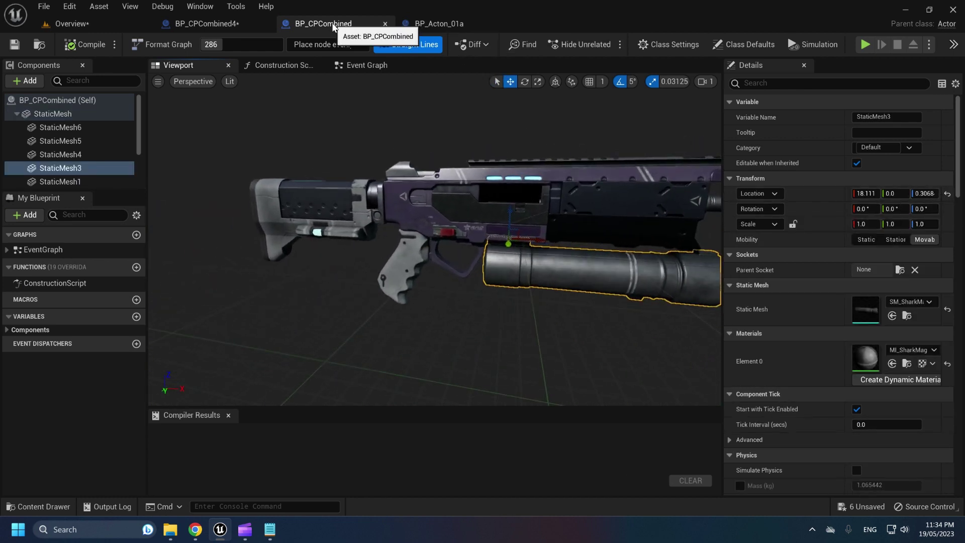
Place a BP_CPCombined4 revolver on the Overview level's floor in front of the weapon rows, and briefly play the level.
left_click(95, 24)
scroll(382, 427, "down", 3)
left_click_drag(231, 421, 424, 261)
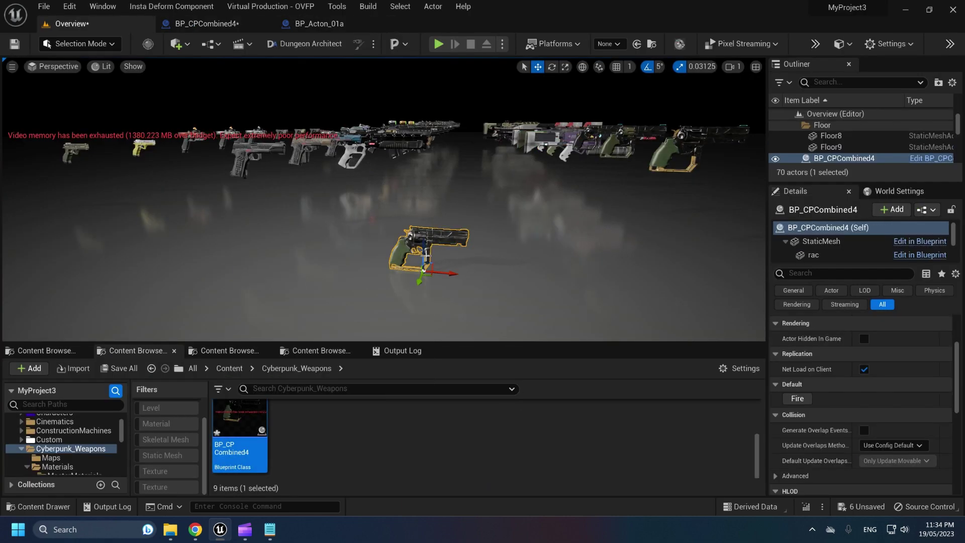
right_click_drag(423, 254, 447, 226)
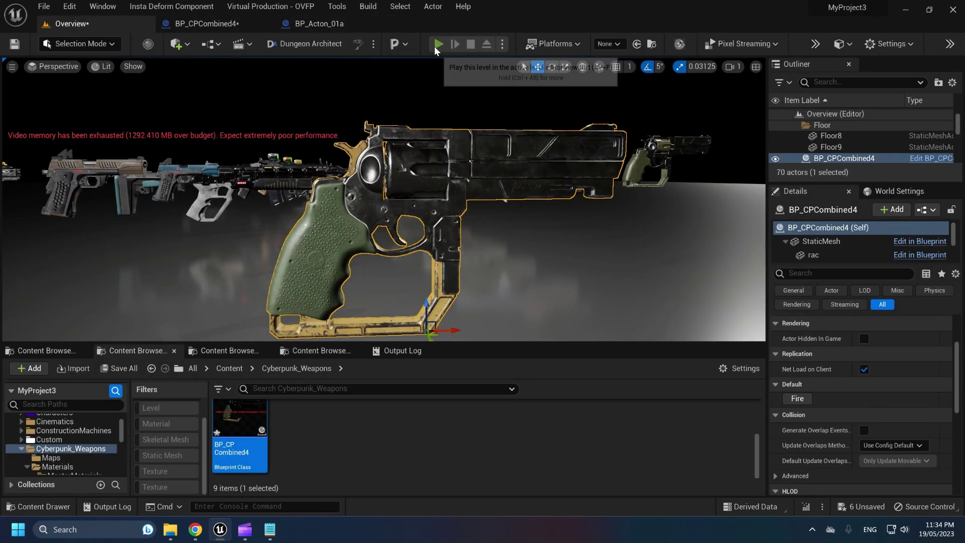
left_click(437, 44)
left_click(469, 47)
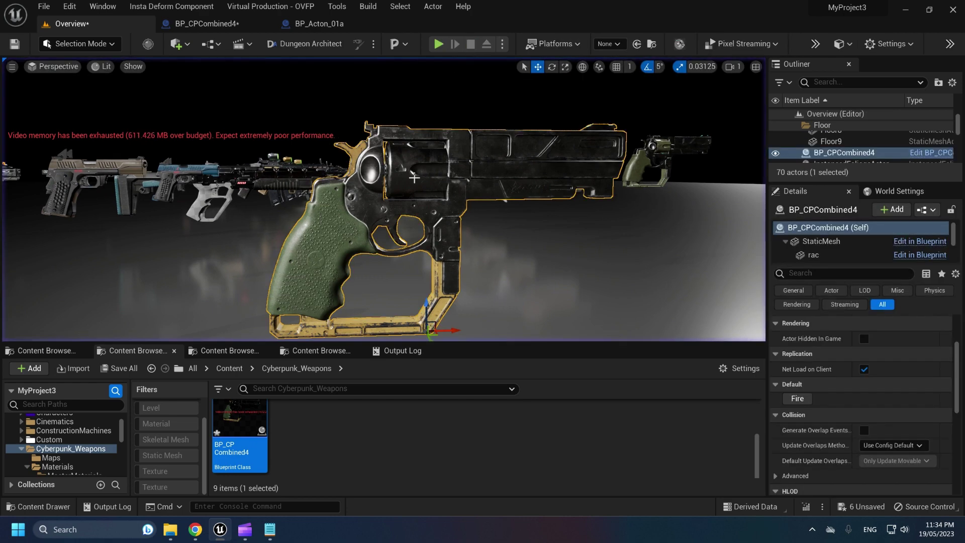
Show BP_CPCombined4's viewport in unlit mode and view the revolver from another angle.
left_click(207, 24)
left_click(179, 65)
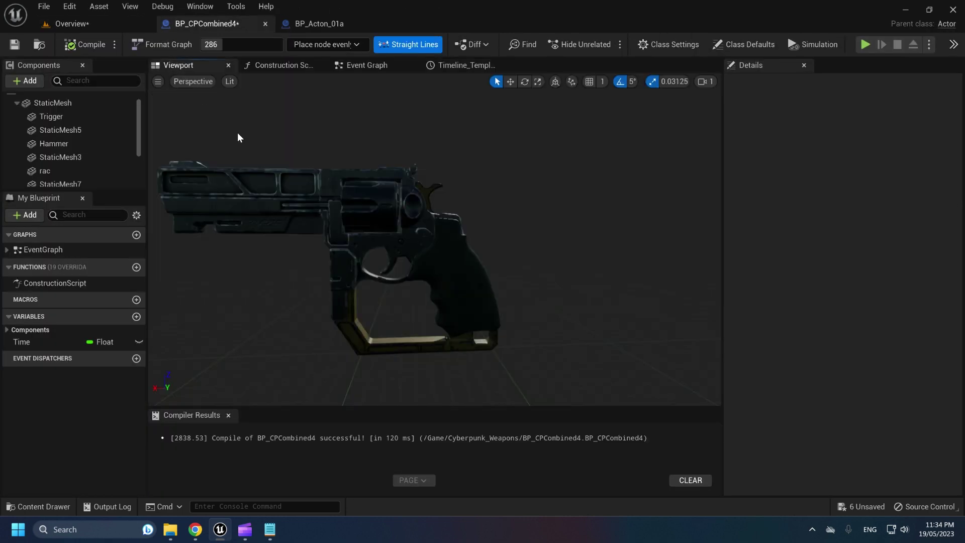
right_click_drag(264, 185, 231, 185)
key("alt+3")
left_click_drag(264, 185, 111, 159)
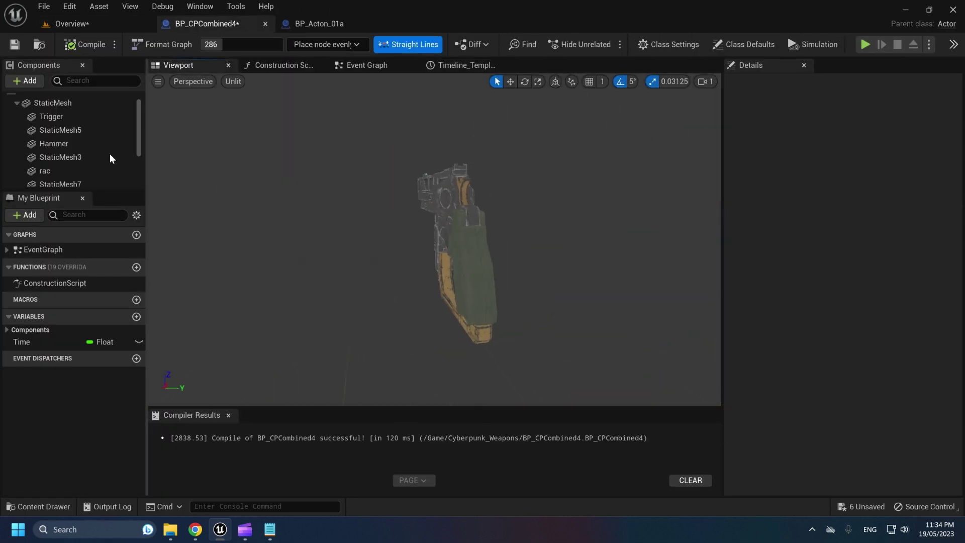
Try to rotate the revolver's rac component, undo the change, and restore lit shading.
left_click(73, 172)
key("e")
key("r")
left_click_drag(463, 261, 436, 288, "alt")
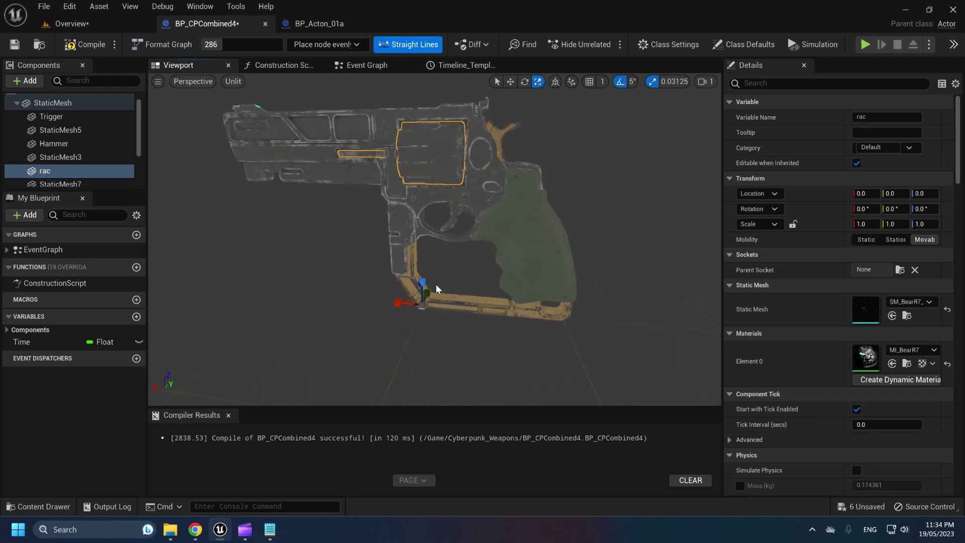
key("e")
left_click_drag(566, 218, 400, 280)
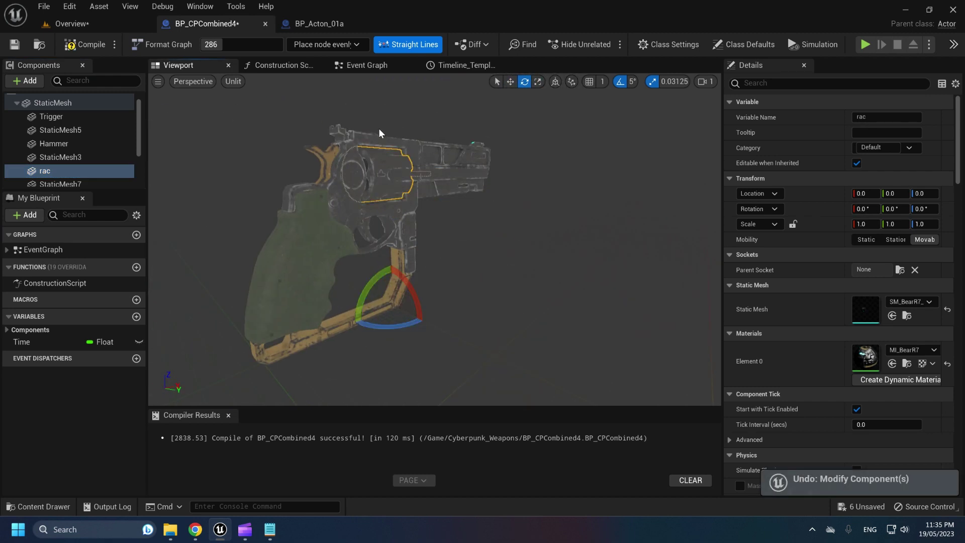
key("alt+4")
Inspect BP_Acton_01a's rifle components, selecting SM_Shotgun_03a, 03h, 03c, 03d and 03e, and close the blueprint.
left_click(320, 24)
left_click(70, 127)
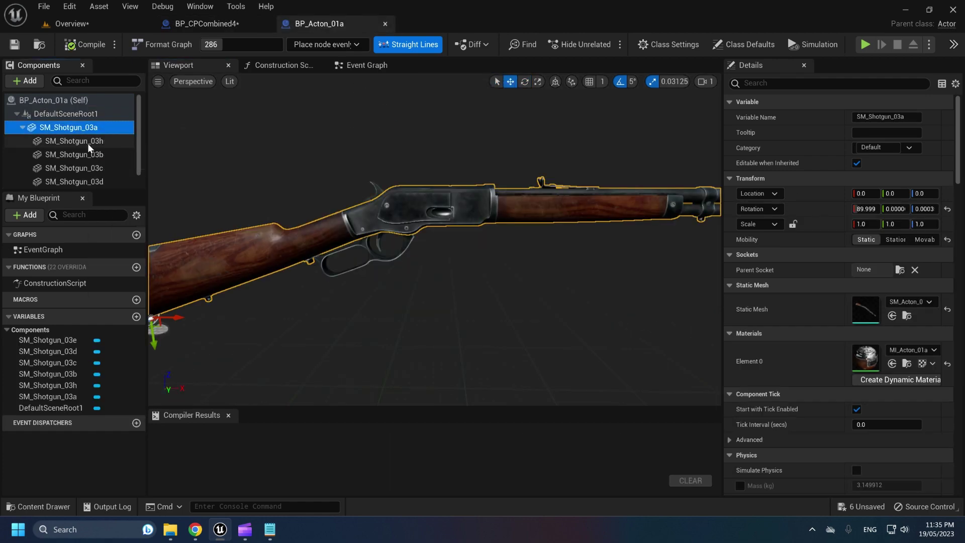
left_click(75, 141)
scroll(362, 248, "up", 3)
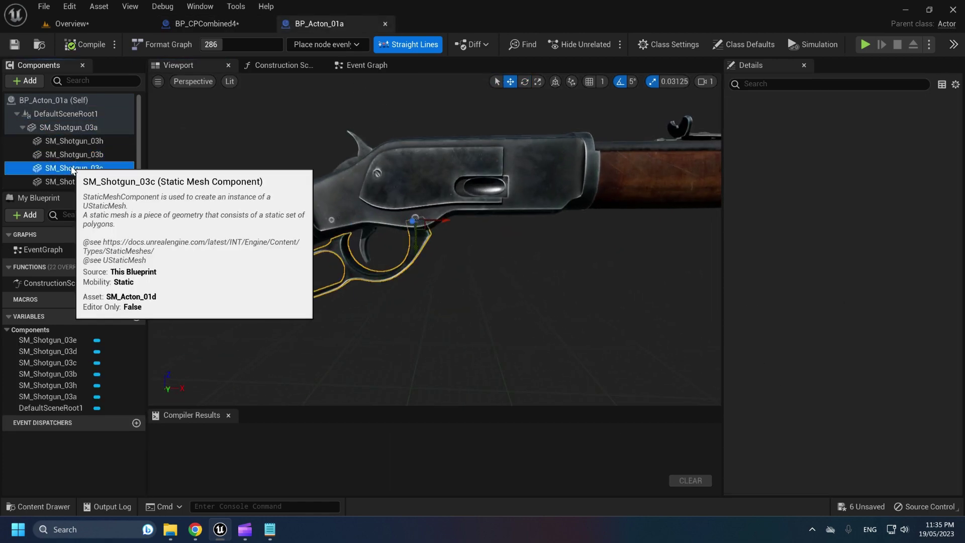
left_click(73, 182)
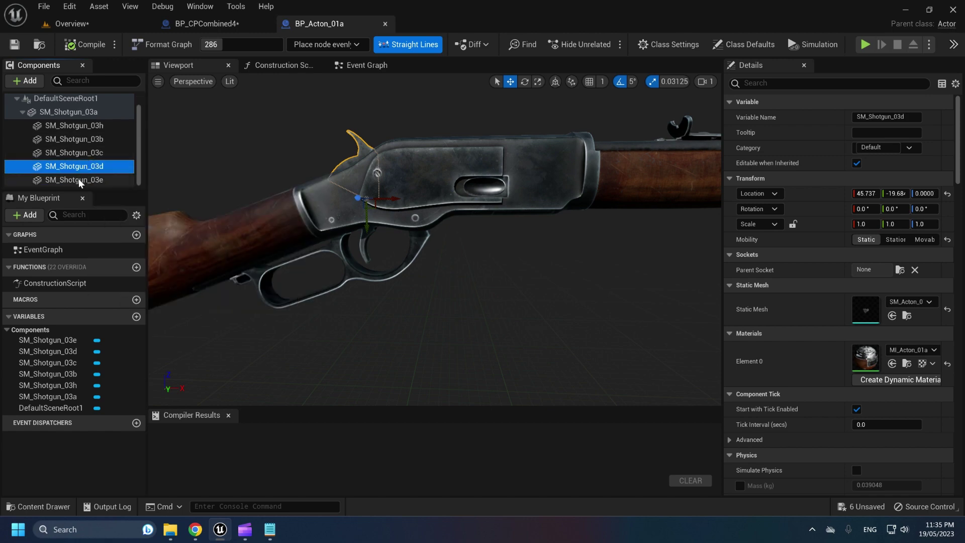
left_click(79, 179)
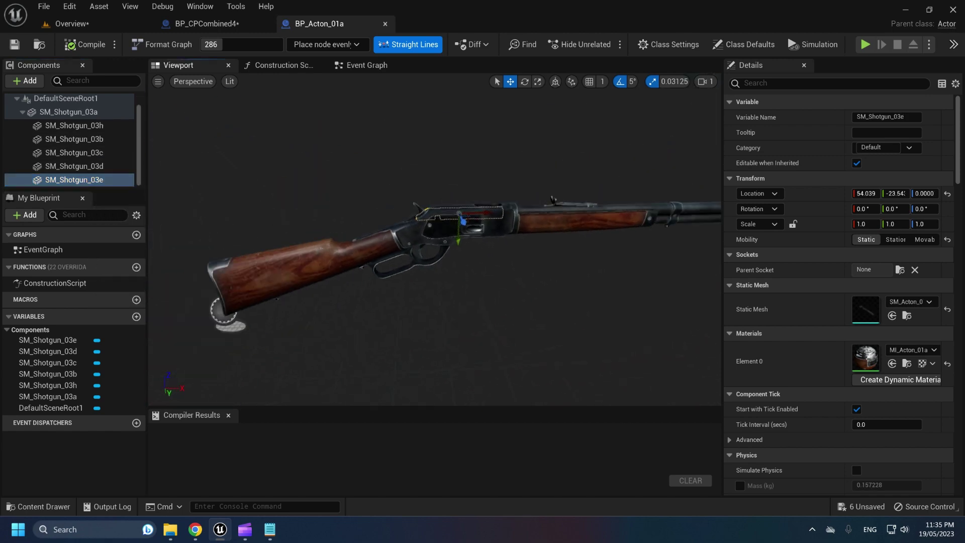
right_click_drag(351, 201, 334, 199)
middle_click(337, 24)
View the revolver in BP_CPCombined4 and open its Event Graph to examine the node groups.
right_click_drag(334, 118, 382, 125)
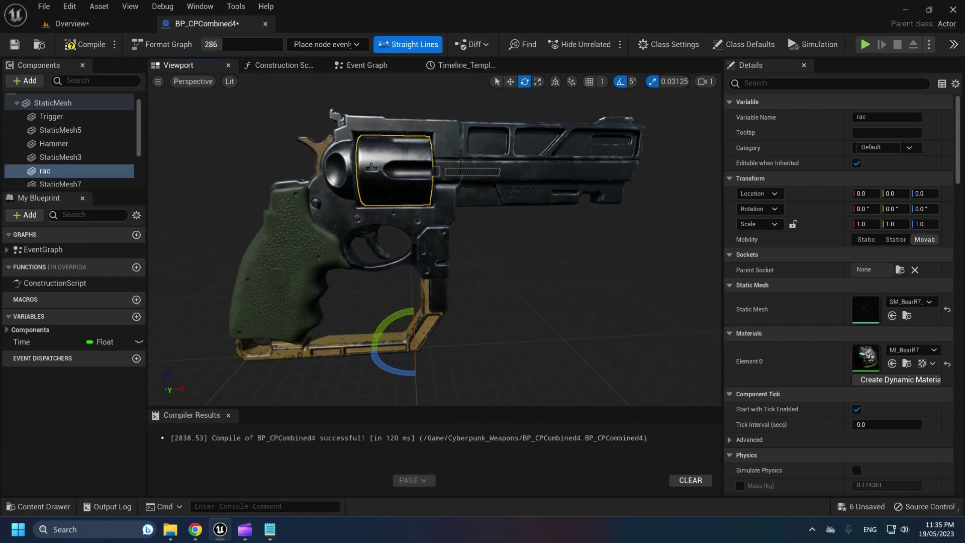
left_click(367, 65)
scroll(222, 193, "up", 5)
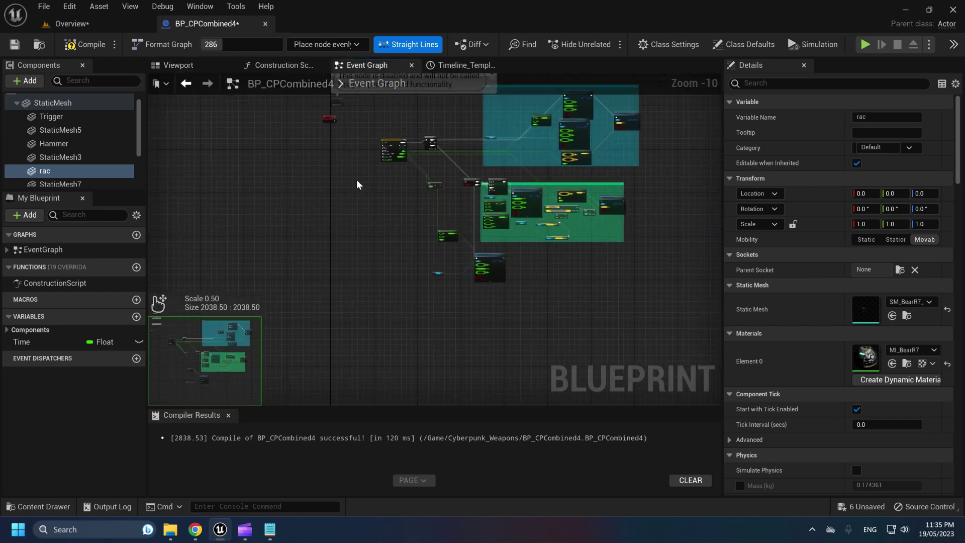
Close the BP_CPCombined4 blueprint, view the placed revolver in the level and delete it from the scene.
middle_click(195, 25)
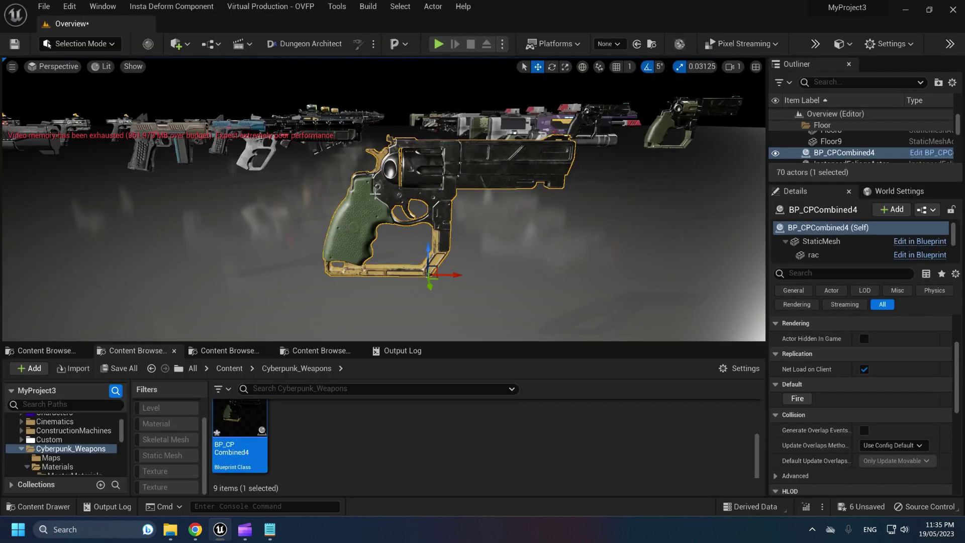
mouse_move(261, 165)
right_mouse_down()
mouse_move(296, 168)
mouse_move(257, 168)
right_mouse_up()
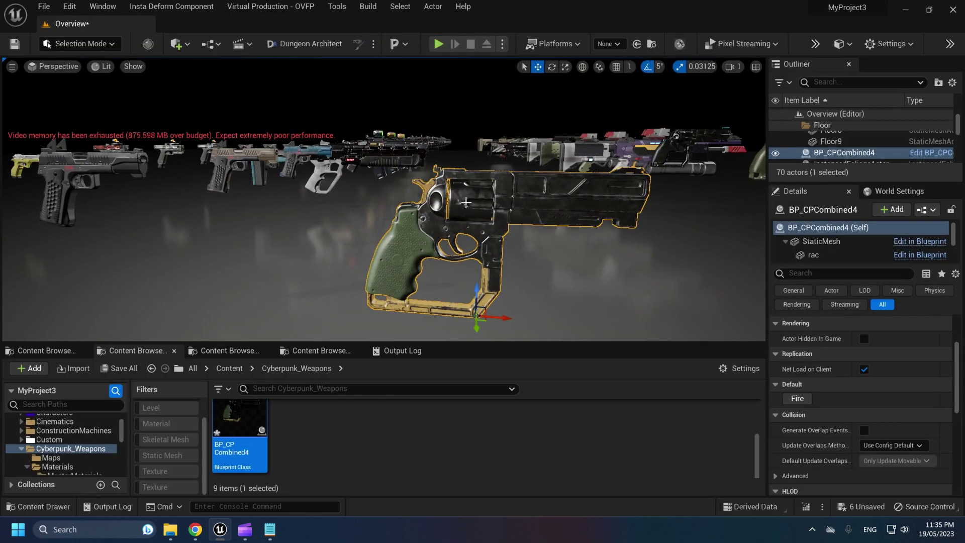
key("s")
right_click_drag(469, 206, 498, 190)
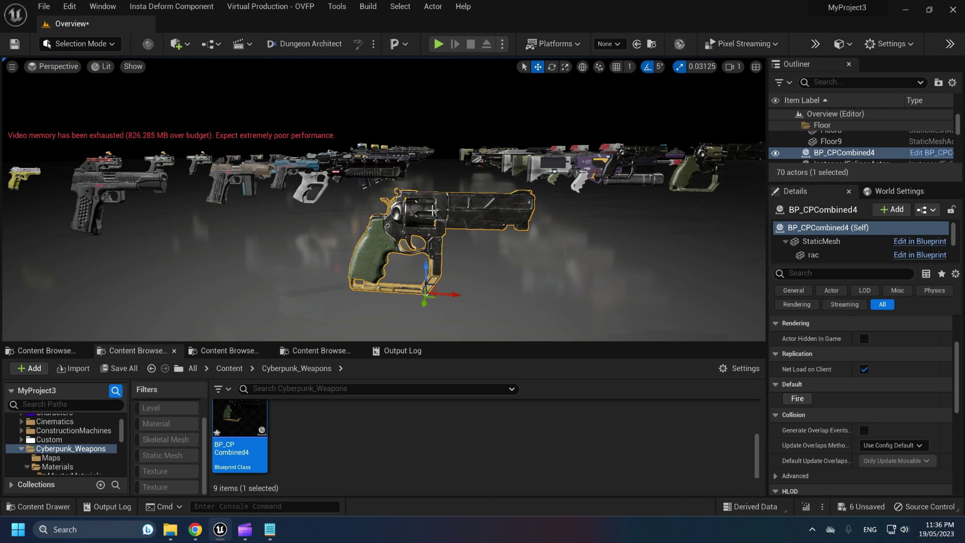
key("Delete")
Browse the Bull9 parts and the main Meshes folder of Cyberpunk_Weapons, and open the SM_Bull9 static mesh.
left_click(104, 444)
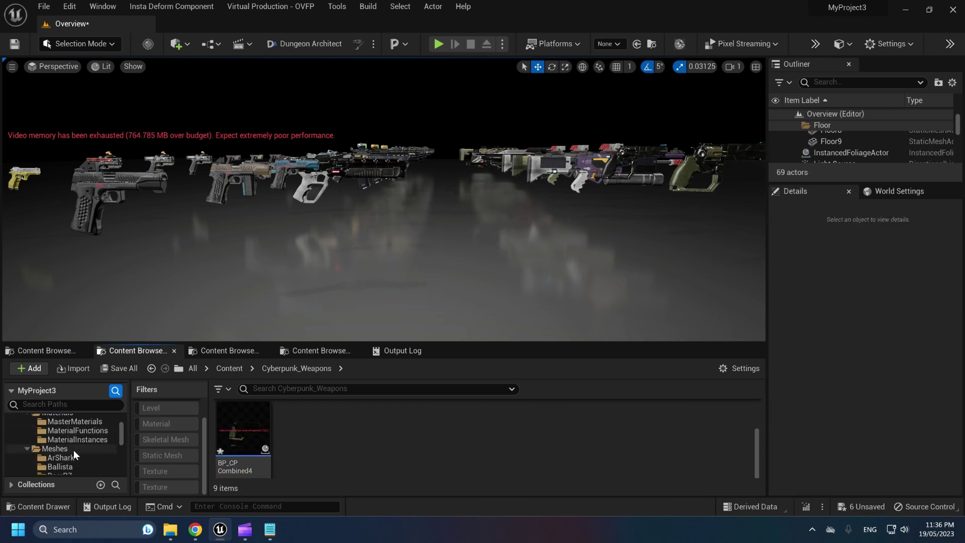
left_click(70, 449)
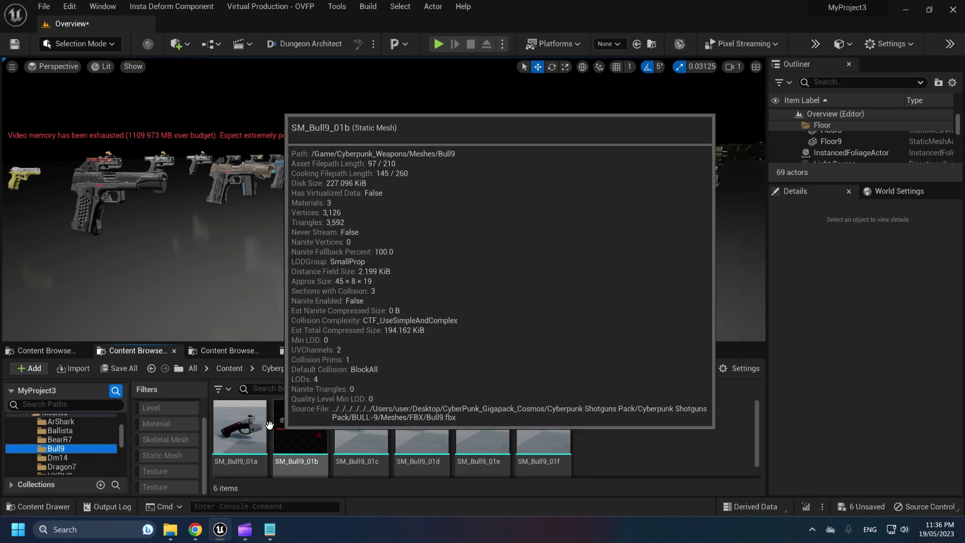
scroll(61, 445, "up", 2)
left_click(60, 447)
double_click(445, 425)
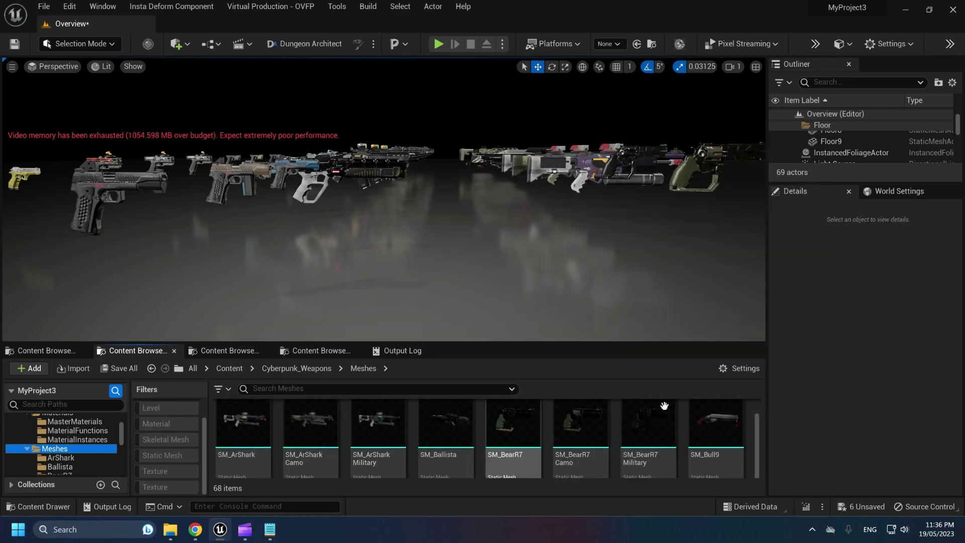
double_click(513, 427)
Isolate SM_Bull9's MI_Bull9Back and MI_Bull9Char material slots in turn, and close the mesh.
left_click(728, 184)
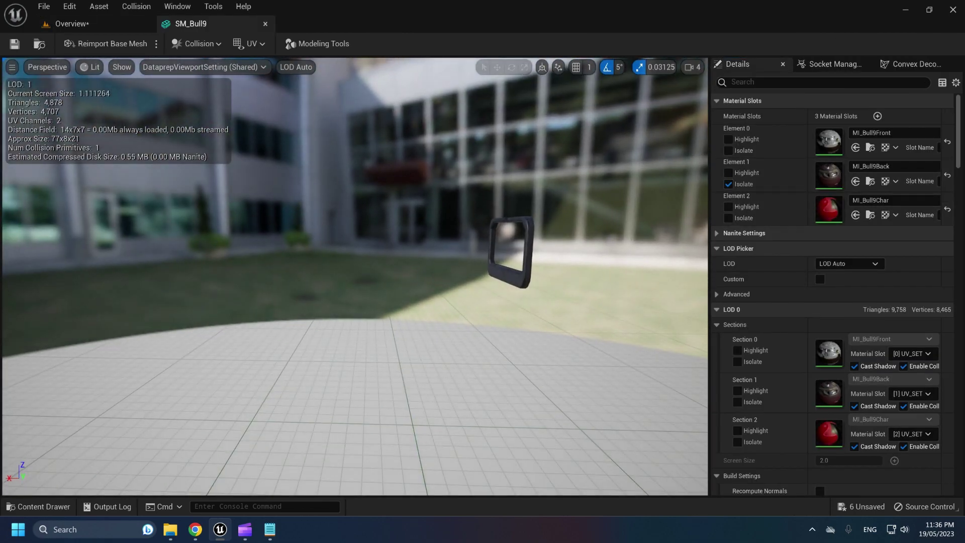
left_click(728, 184)
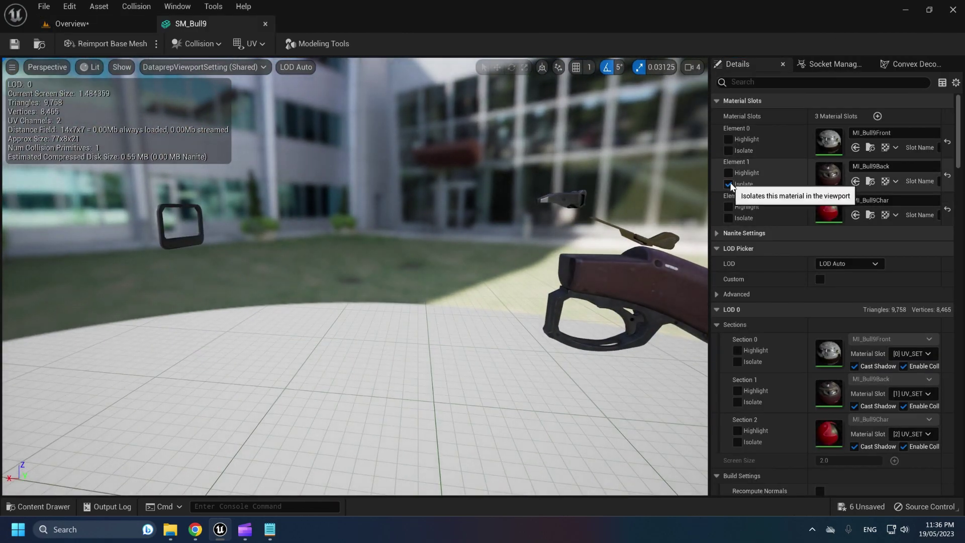
left_click(728, 217)
left_click(728, 219)
left_click(265, 24)
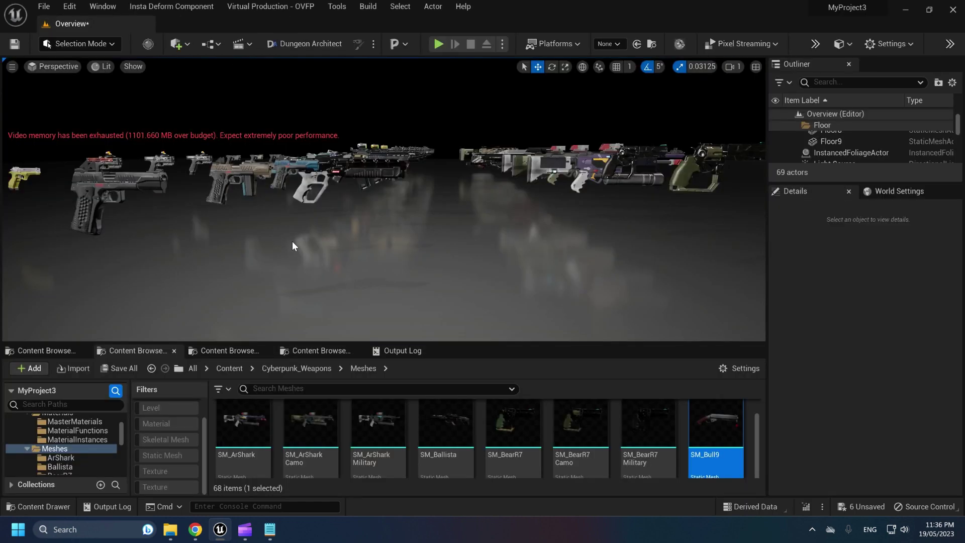
Look through the weapon meshes and part folders, check the SmartM1 folder, and open the Dm14 folder.
scroll(370, 431, "down", 9)
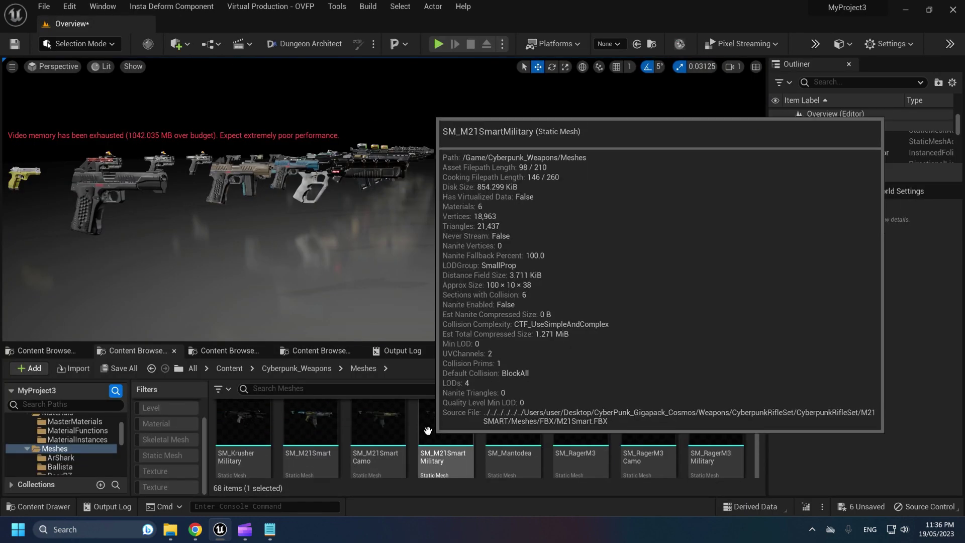
scroll(407, 442, "up", 5)
scroll(416, 422, "down", 2)
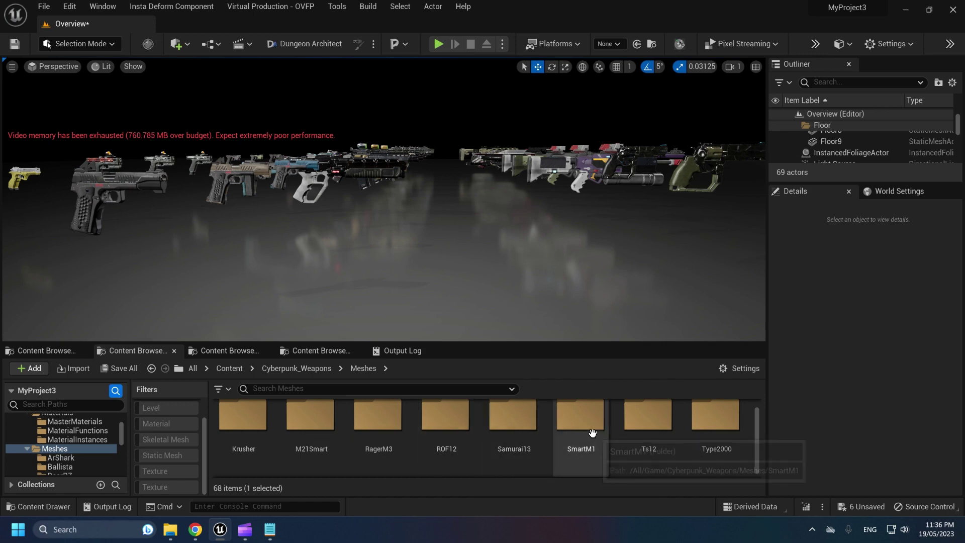
double_click(580, 414)
key("alt+Left")
scroll(728, 445, "down", 2)
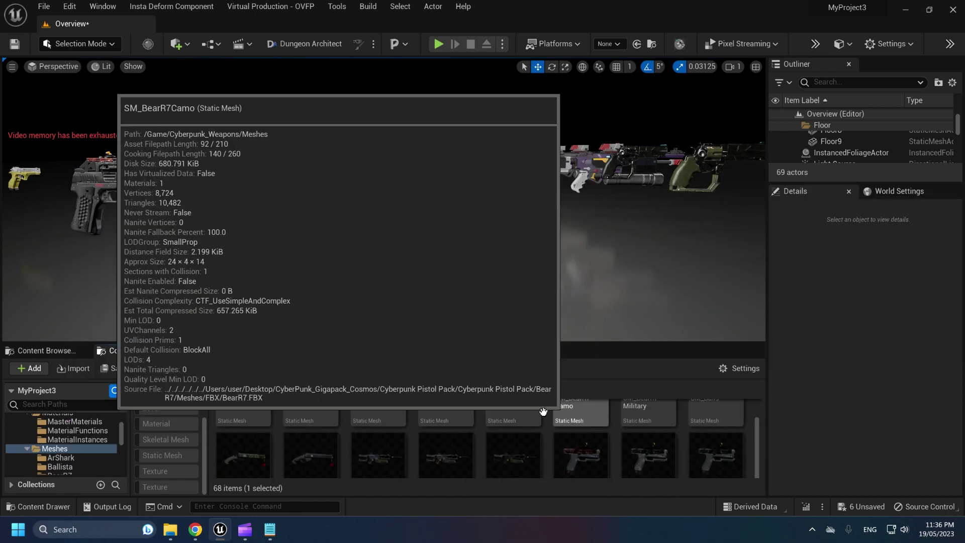
scroll(382, 417, "up", 4)
double_click(523, 427)
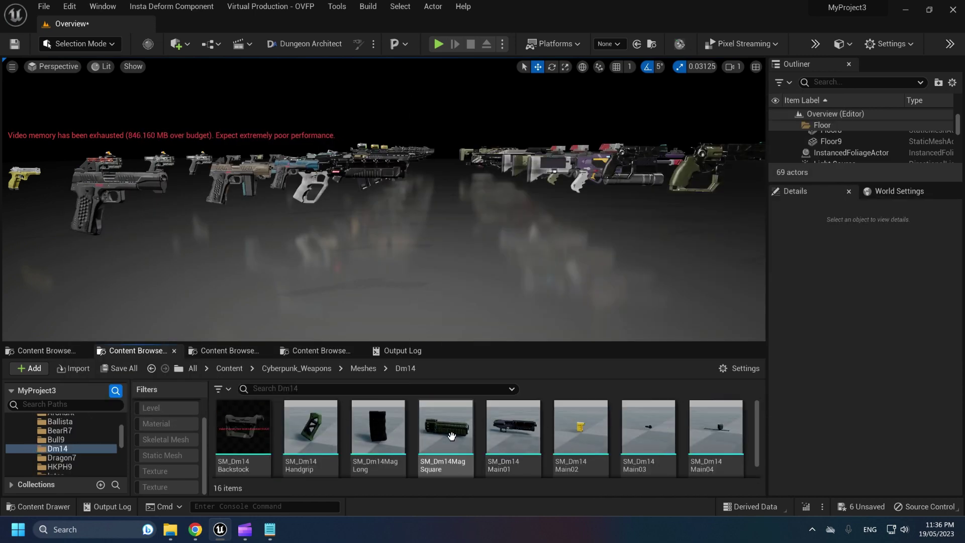
Inspect the SM_Dm14MagSquare mesh, toggle isolation of its MI_Dm14Mag02 material slot, and close the mesh.
double_click(442, 424)
left_click(728, 151)
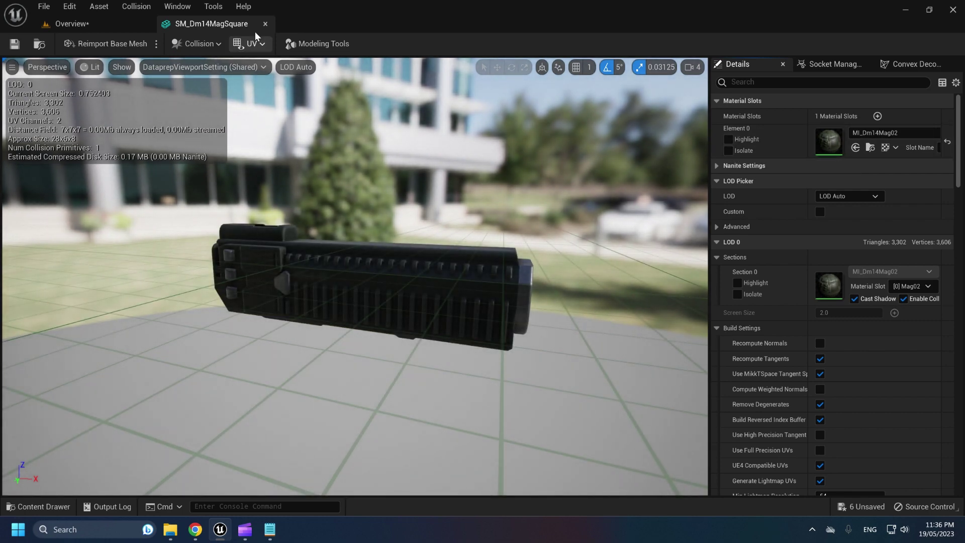
left_click(265, 24)
Open the SM_Dm14Handgrip mesh and view the grip up close.
double_click(312, 424)
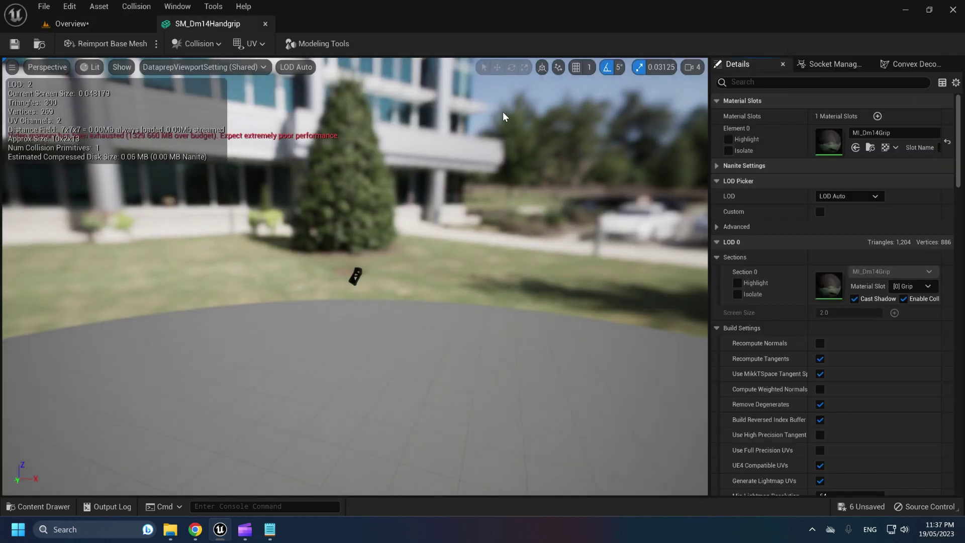
left_click(266, 24)
scroll(380, 427, "down", 2)
scroll(369, 427, "up", 1)
double_click(317, 425)
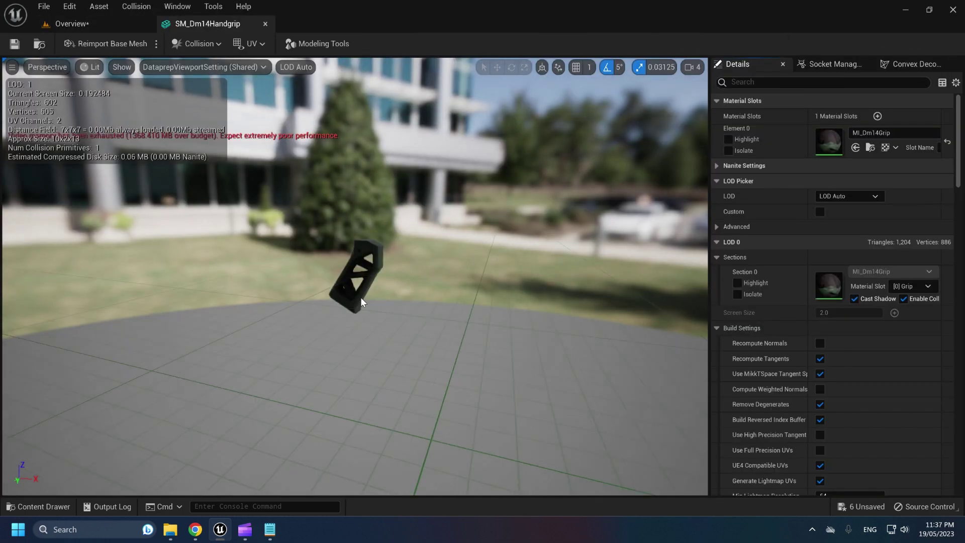
scroll(362, 301, "up", 5)
Inspect the handgrip's MI_Dm14Grip material instance and its base texture, and close the texture, material and mesh.
double_click(827, 141)
double_click(801, 363)
middle_click(433, 24)
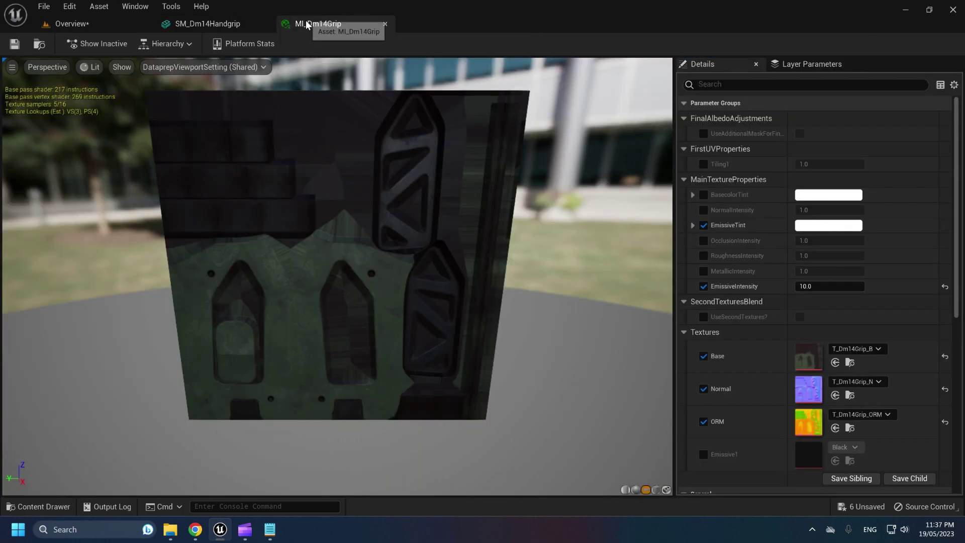
middle_click(306, 21)
middle_click(207, 24)
scroll(551, 447, "down", 2)
scroll(542, 446, "up", 3)
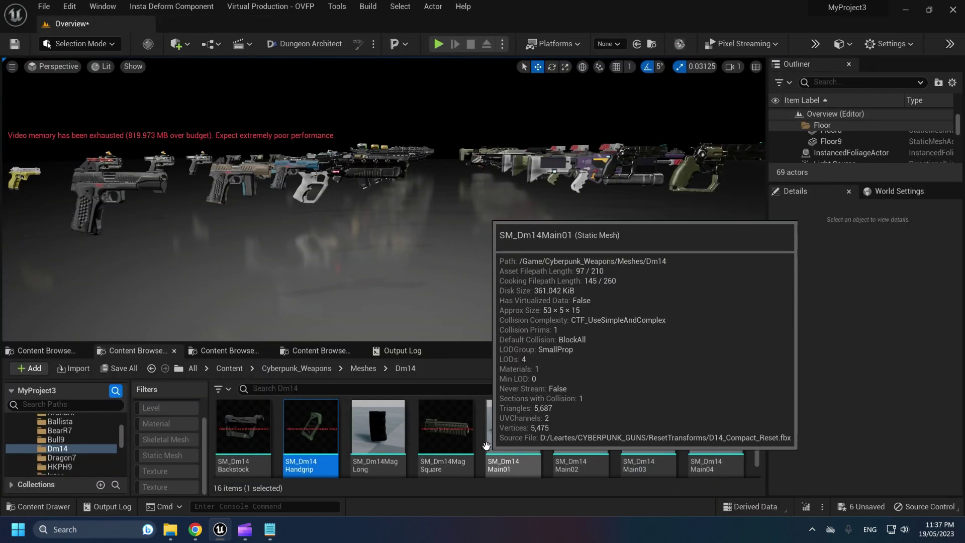
View the rifles in the level, select SM_ArSharkMilitary and look through its material elements.
right_click_drag(398, 281, 312, 251)
right_click_drag(151, 251, 257, 330)
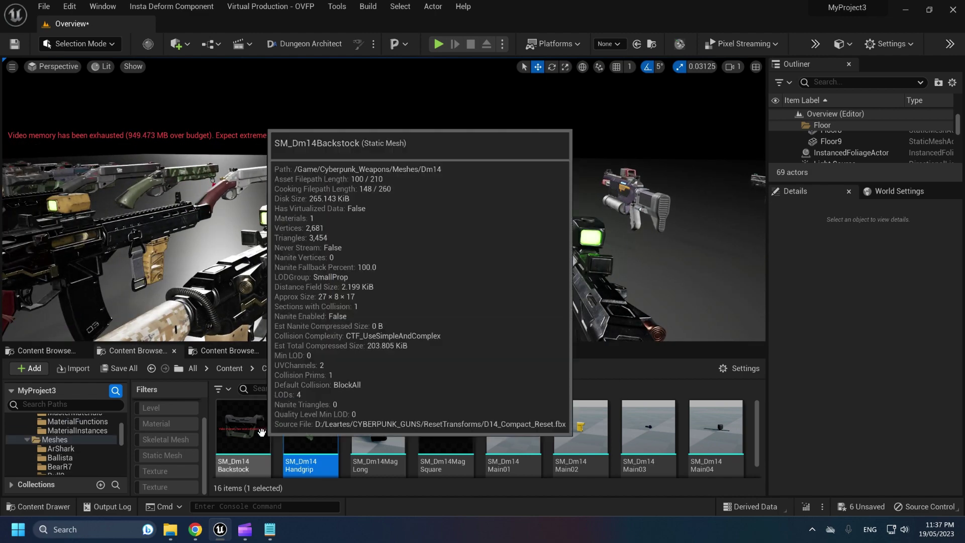
right_click_drag(322, 282, 317, 235)
left_click(388, 279)
scroll(850, 393, "down", 3)
scroll(851, 393, "down", 4)
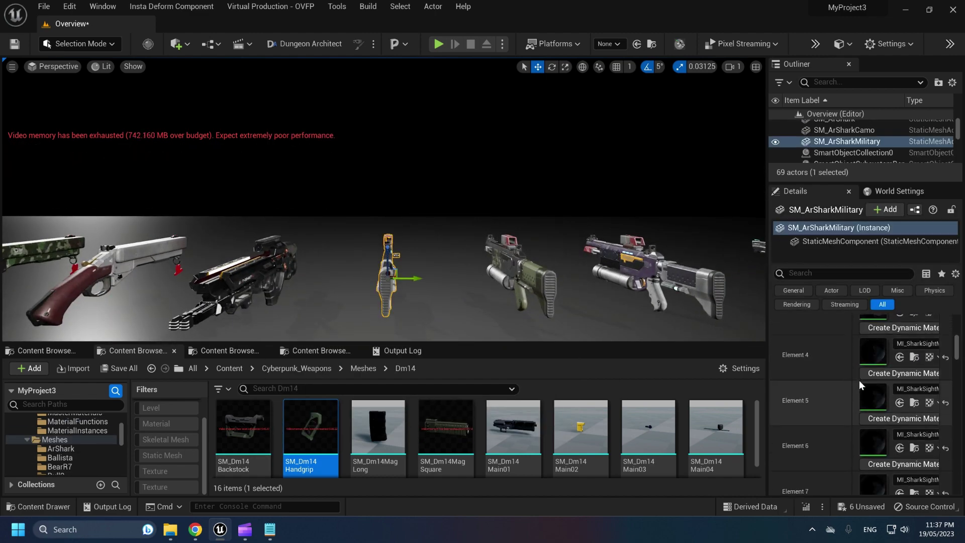
scroll(868, 390, "up", 3)
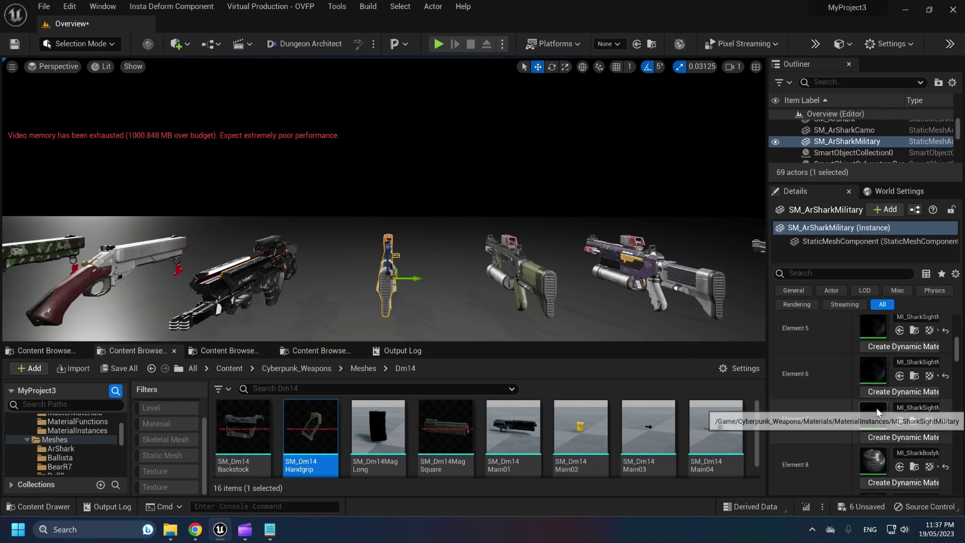
scroll(867, 386, "up", 3)
Open the SM_ArSharkMilitary mesh and isolate its Element 6 and Element 9 materials in turn.
double_click(870, 347)
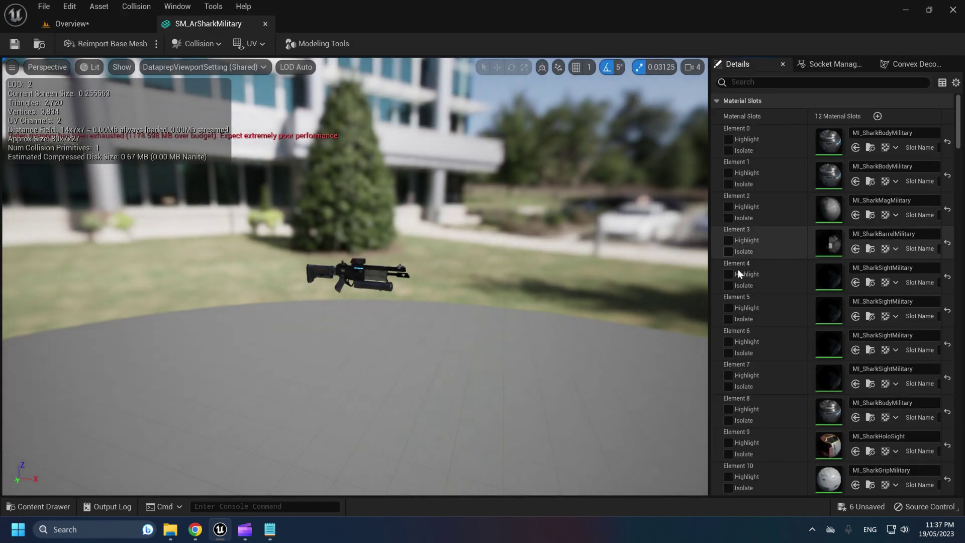
left_click(729, 353)
left_click(730, 353)
left_click(728, 454)
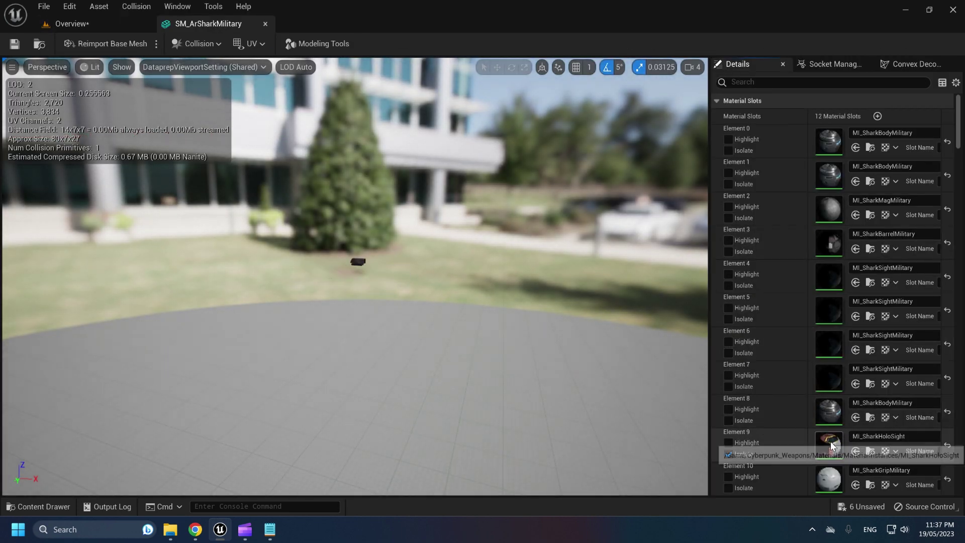
Open the MI_SharkHoloSight material instance and examine its preview and texture parameters.
double_click(829, 445)
left_click_drag(563, 251, 578, 259)
left_click_drag(465, 218, 440, 240)
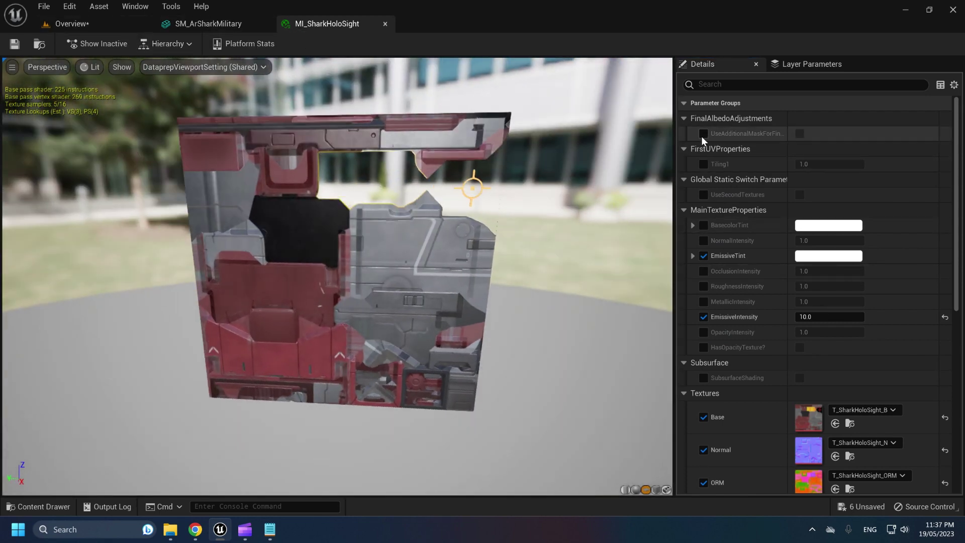
scroll(753, 377, "down", 3)
Open T_SharkHoloSight_ORM, view its red, green and blue channels separately and combined, and close the texture.
double_click(808, 371)
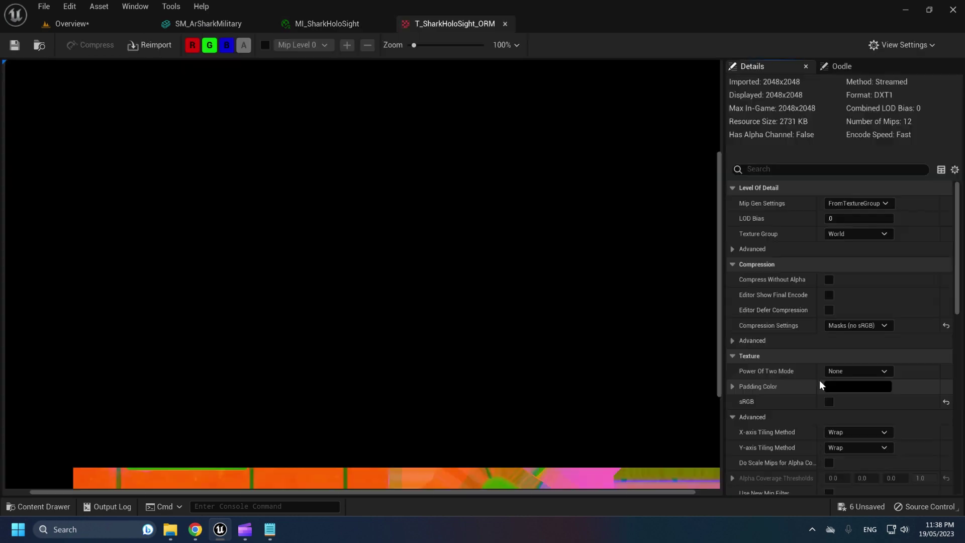
left_click(192, 45)
left_click(191, 45)
left_click(210, 45)
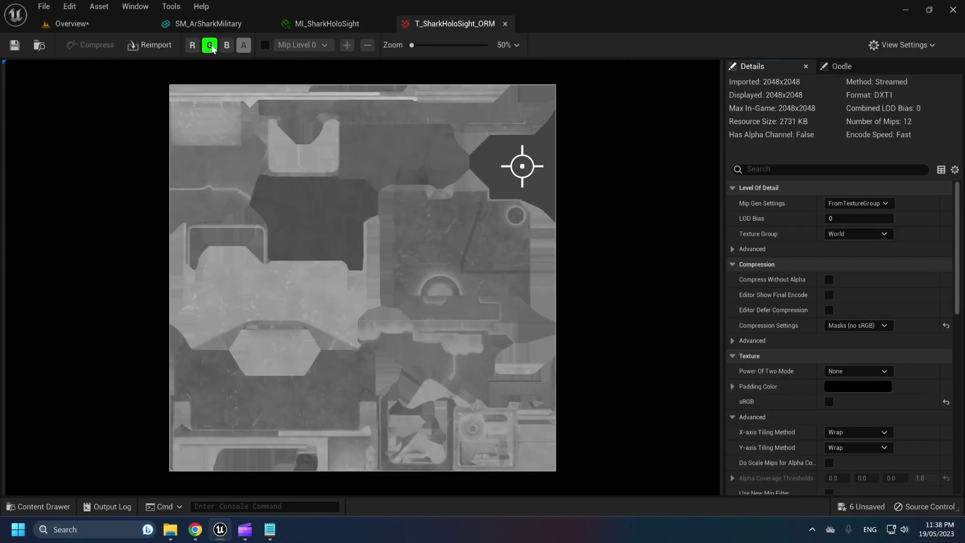
left_click(226, 45)
left_click(244, 44)
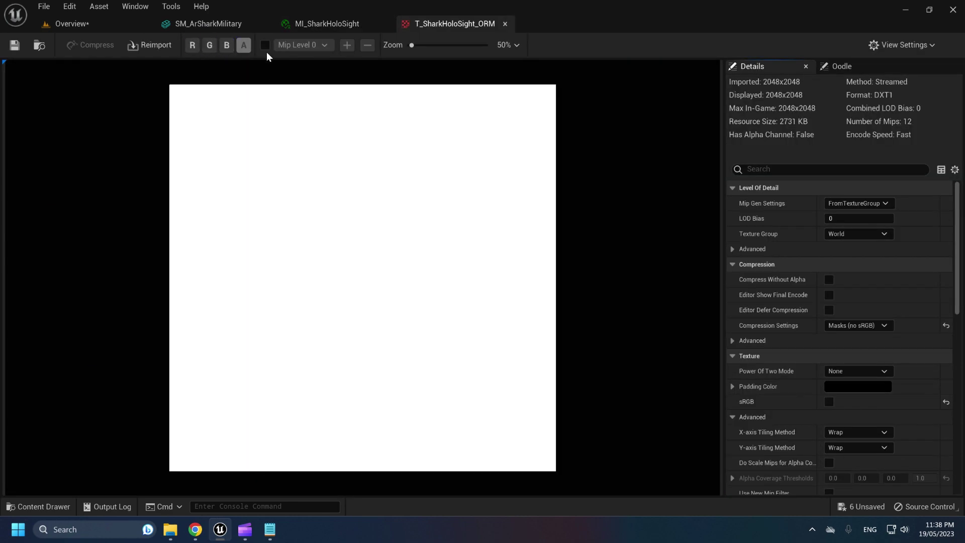
left_click(244, 45)
left_click(227, 46)
left_click(210, 45)
left_click(210, 45)
left_click(193, 45)
left_click(227, 45)
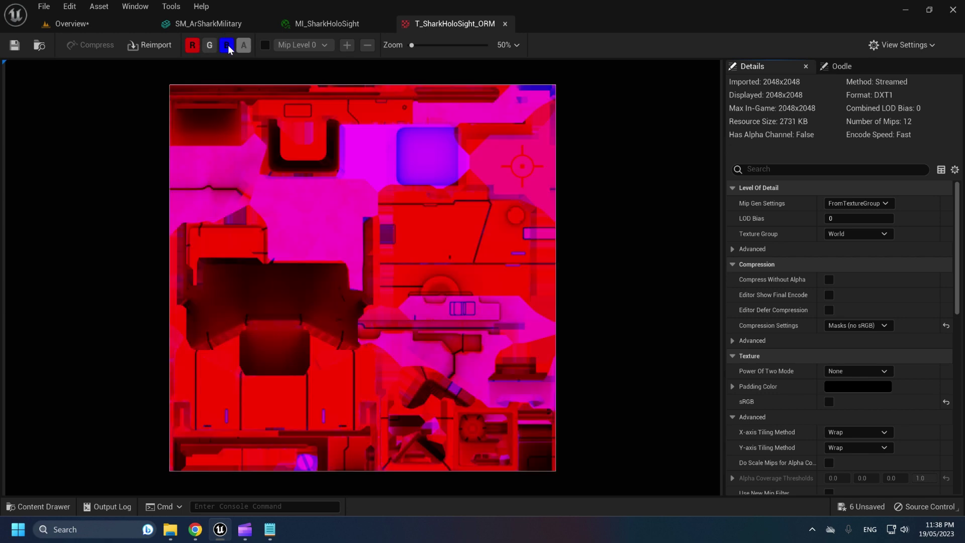
left_click(210, 45)
left_click(505, 23)
Open the T_SharkHoloSight_B base texture, view only its alpha channel, and close it.
double_click(810, 310)
left_click(227, 45)
left_click(210, 45)
left_click(192, 45)
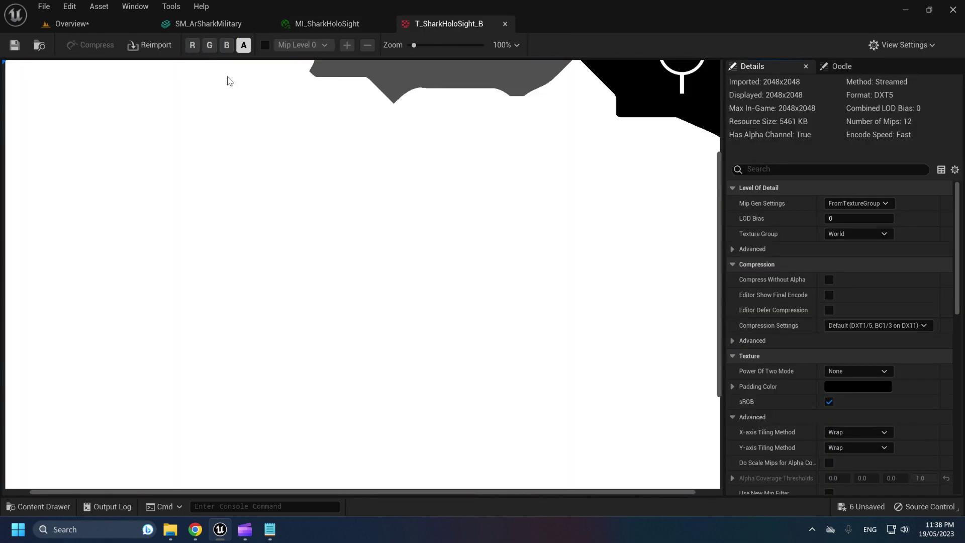
scroll(371, 125, "down", 2)
middle_click(446, 22)
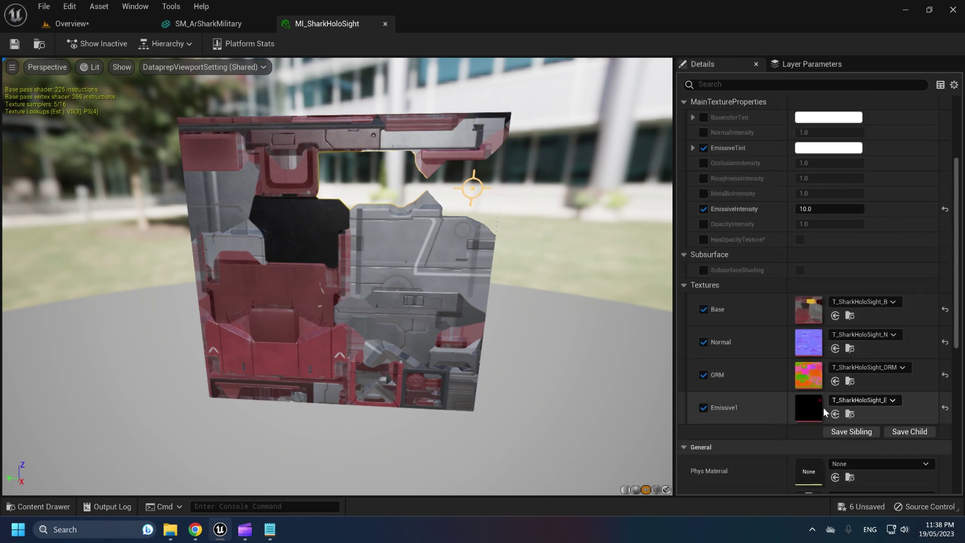
Try an orange BasecolorTint on MI_SharkHoloSight and cancel the colour change.
scroll(831, 242, "up", 3)
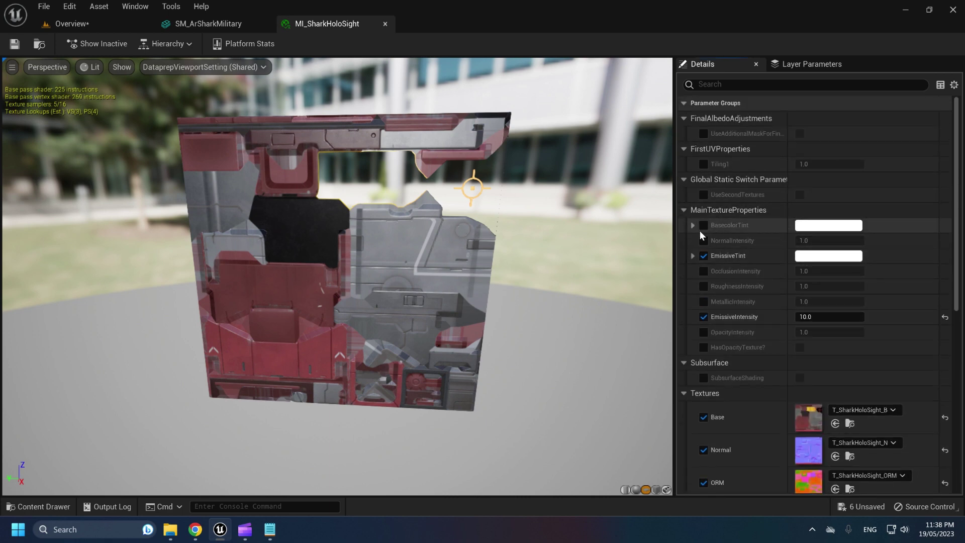
left_click(807, 224)
left_click_drag(629, 308, 675, 293)
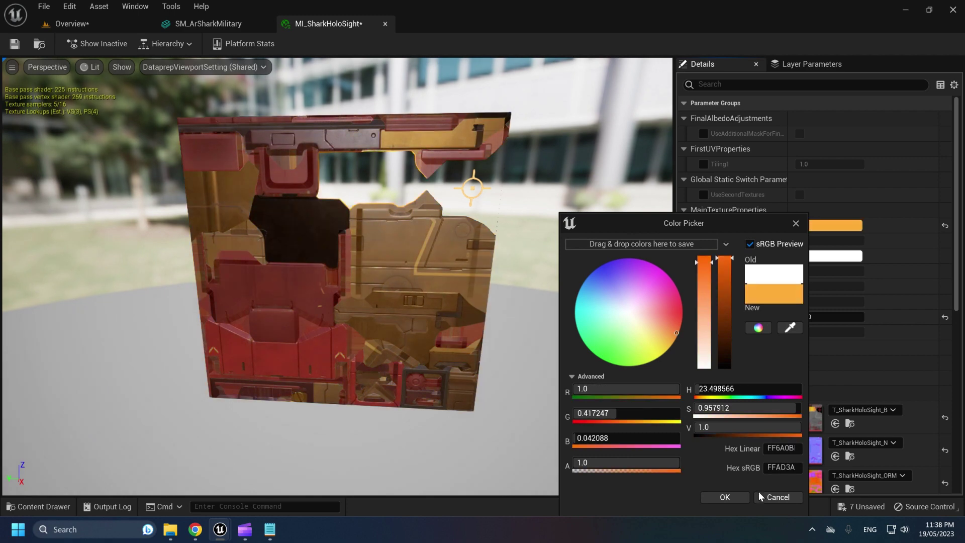
left_click(776, 496)
Try a green EmissiveTint on MI_SharkHoloSight and cancel the colour change.
left_click(811, 256)
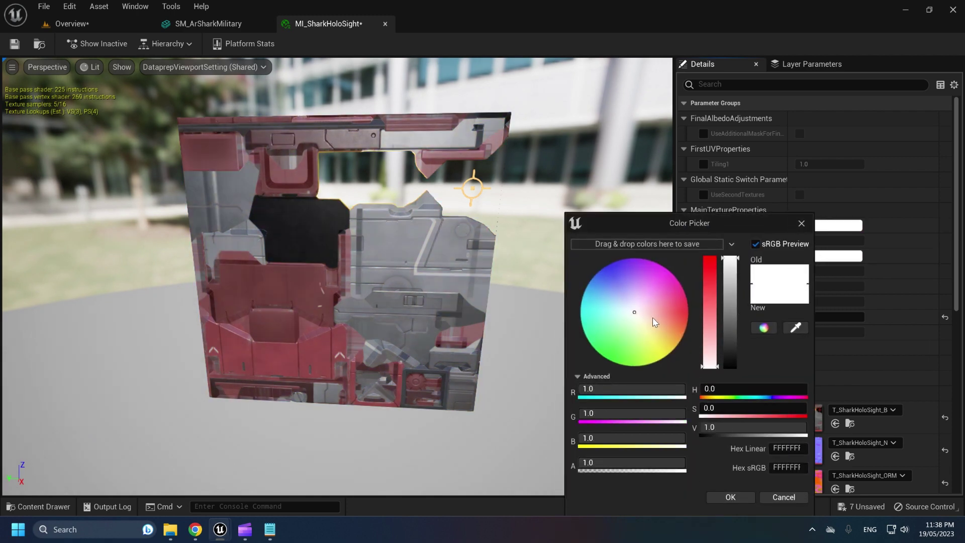
left_click_drag(641, 306, 600, 346)
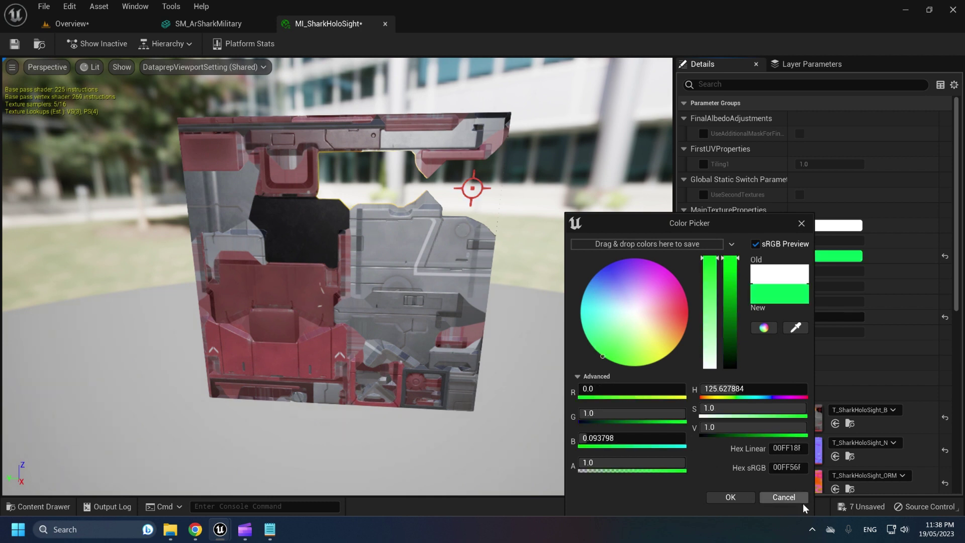
left_click(800, 498)
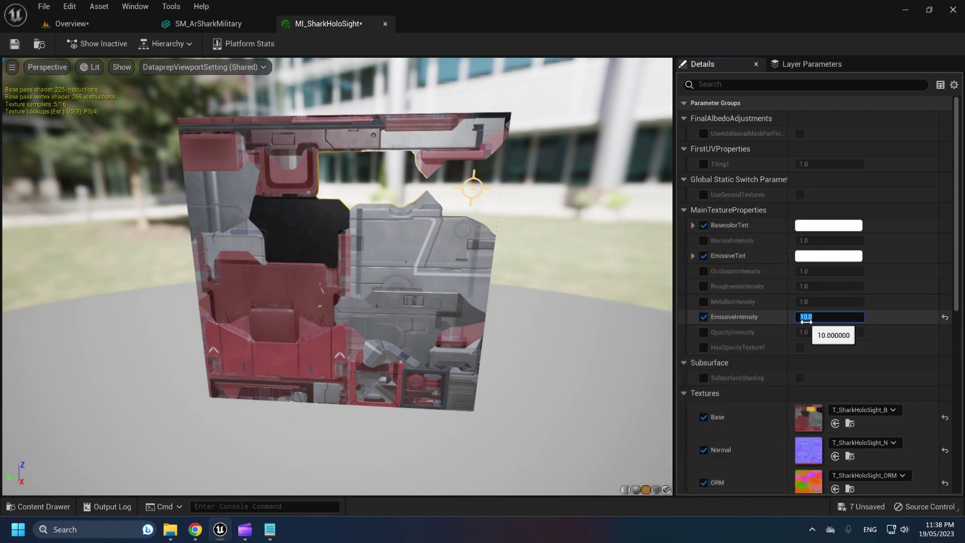
Enable the NormalIntensity override on MI_SharkHoloSight and try values of 5 and 2.
left_click(704, 240)
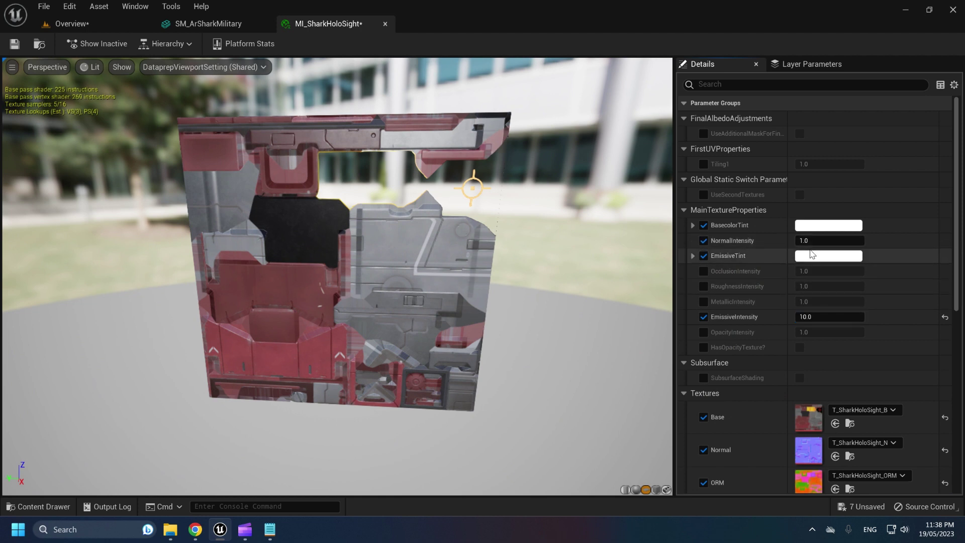
type("5")
key("Return")
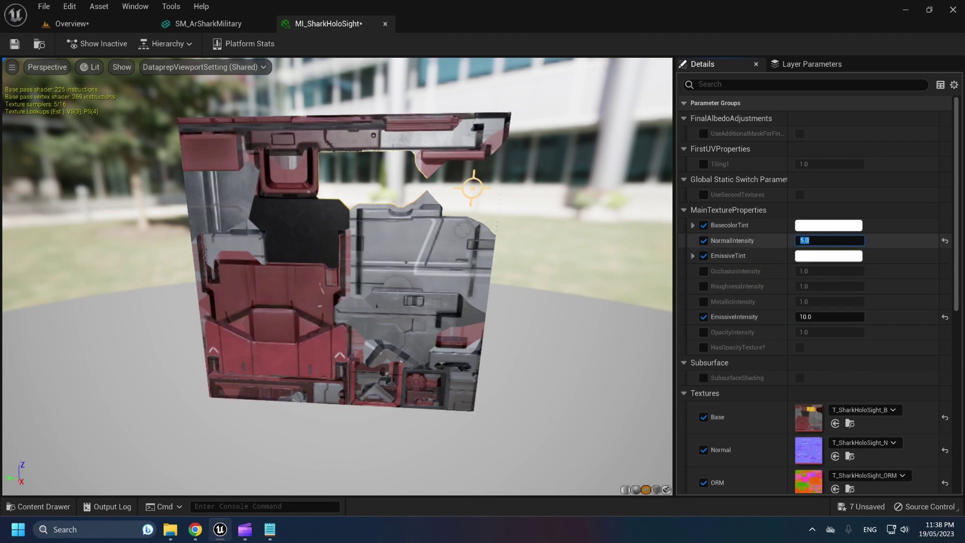
type("2")
key("Return")
Compare NormalIntensity values of 1, 4 and 3 in Detail Lighting view, restore it to 1, and return the preview to Lit.
scroll(337, 276, "up", 5)
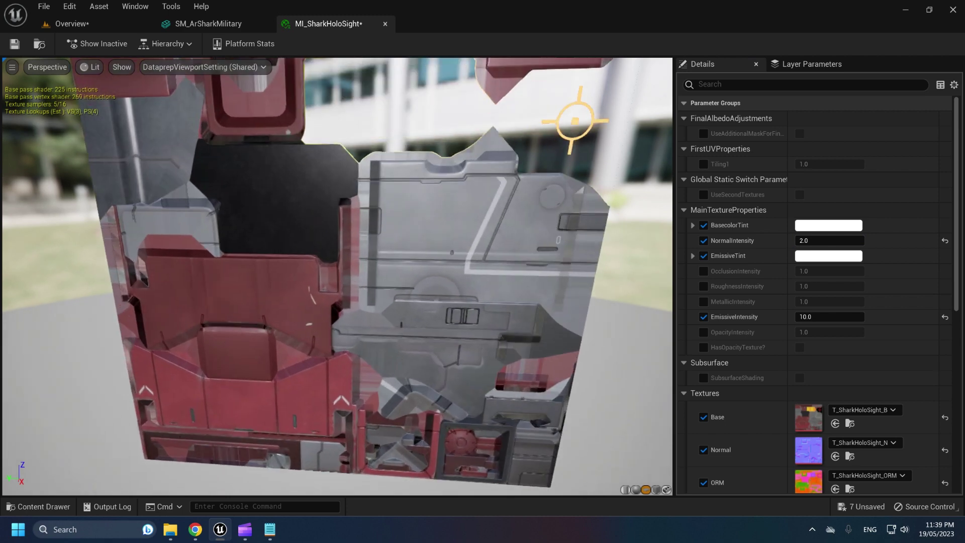
right_click_drag(414, 237, 414, 266)
key("alt+5")
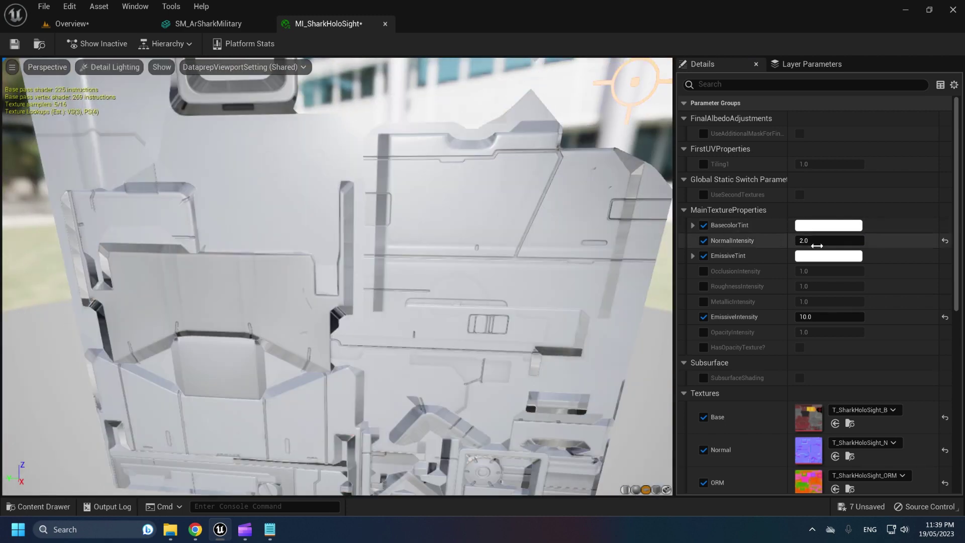
type("1")
key("Return")
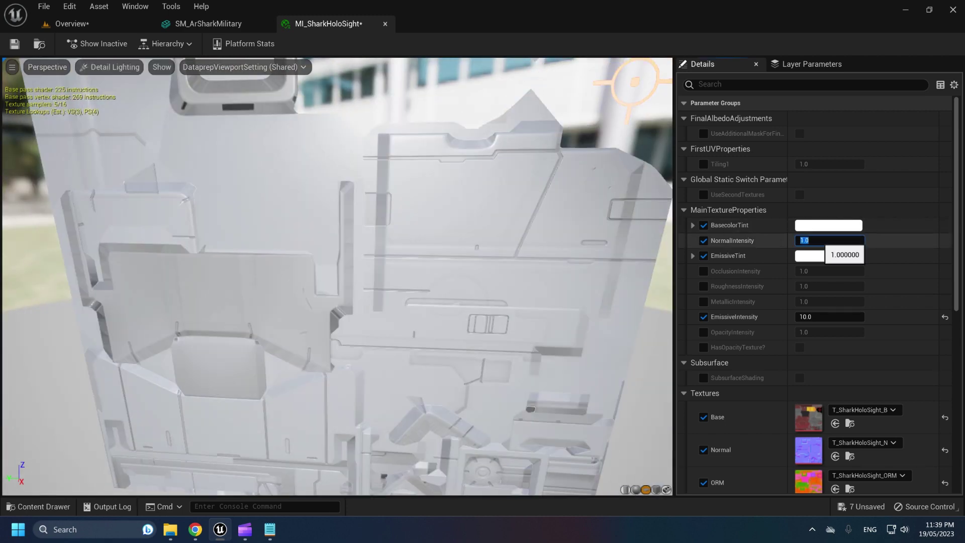
type("4")
key("Return")
type("3")
key("Return")
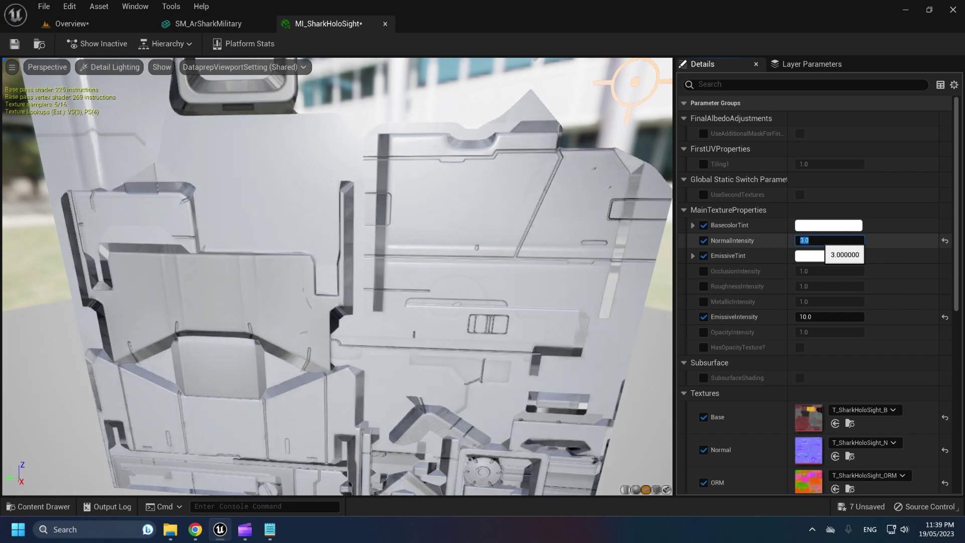
type("2")
key("Return")
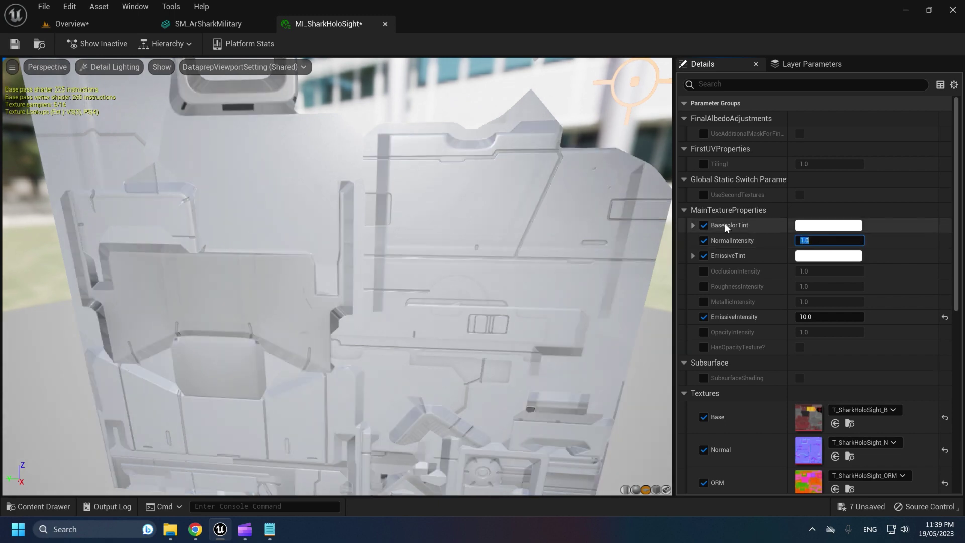
key("alt+4")
Enable OcclusionIntensity on MI_SharkHoloSight, try a value of 0.5, and set it back to 1.
left_click(703, 271)
scroll(710, 260, "down", 1)
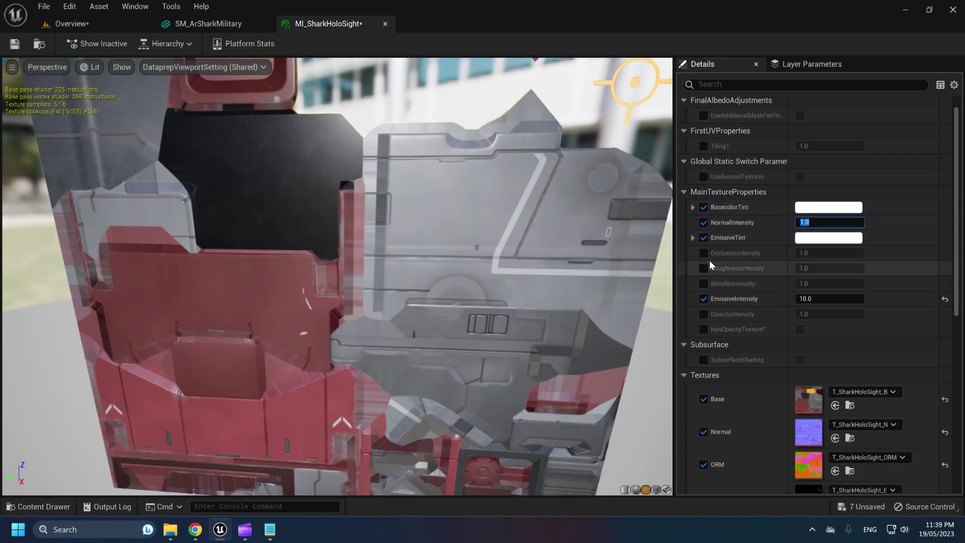
key("Return")
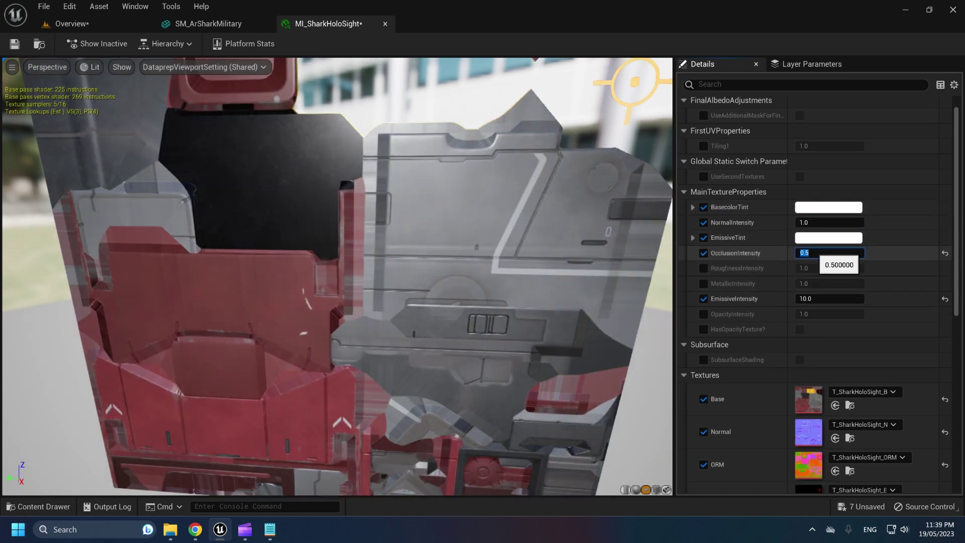
type("1")
key("Return")
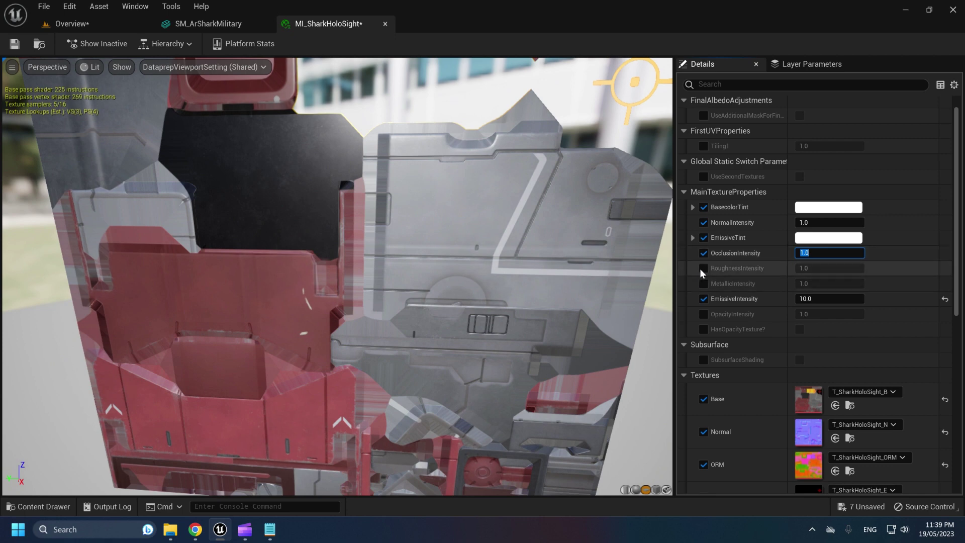
Enable RoughnessIntensity, try values of 0.1 and 2 on the preview plane, and set it back to 1.
type("0.1")
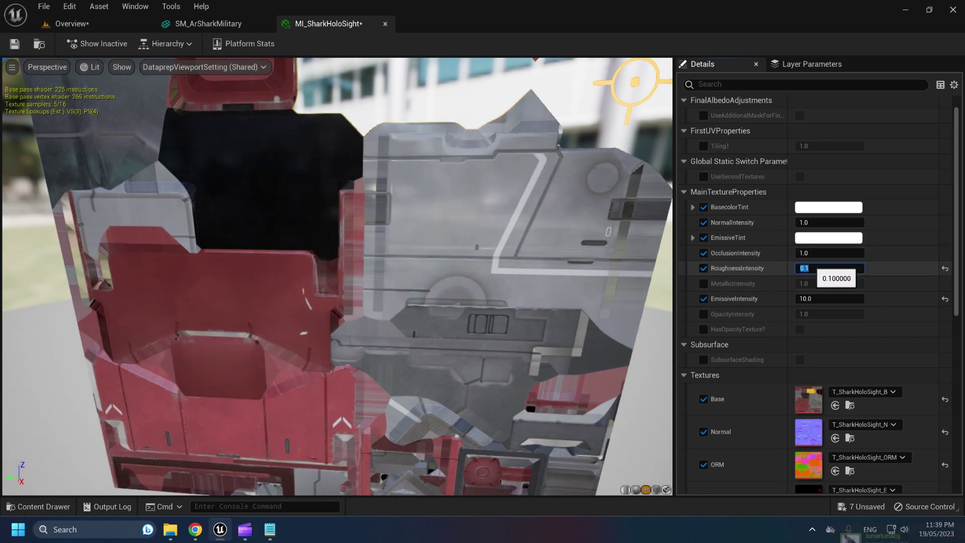
key("Return")
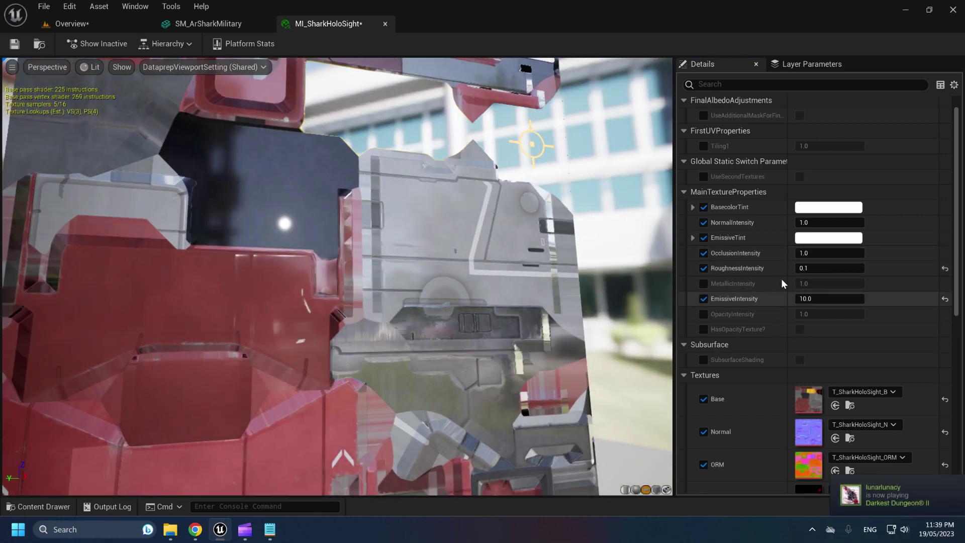
left_click(945, 268)
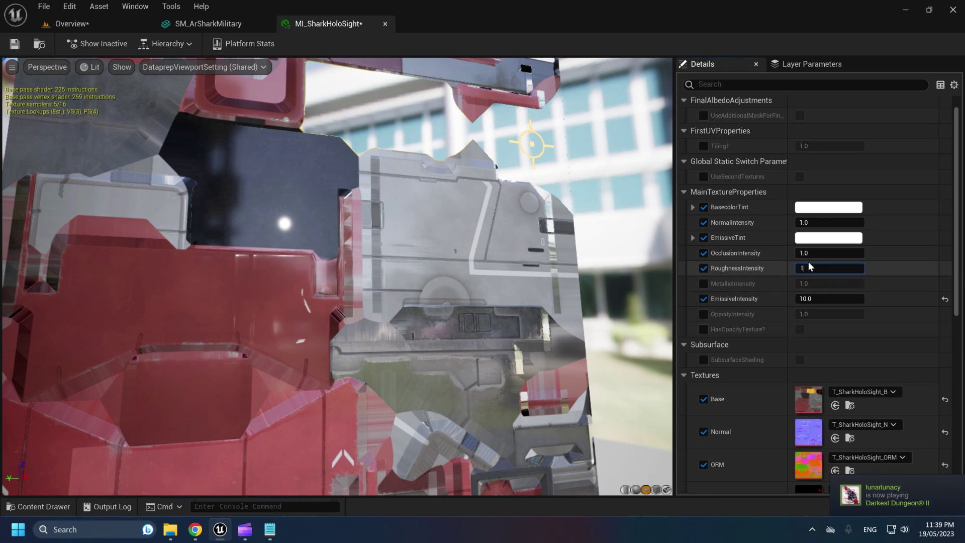
type("2")
key("Return")
type("1")
key("Return")
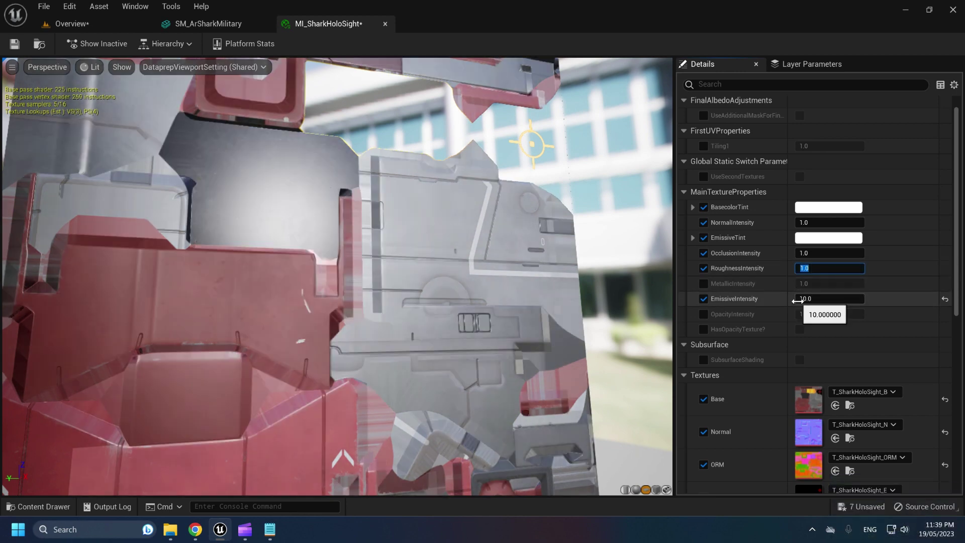
Enable OpacityIntensity, inspect the preview plane with a value of 100, and set it back to 1.
right_click_drag(502, 296, 503, 347)
right_click_drag(588, 271, 587, 251)
left_click_drag(587, 271, 517, 274)
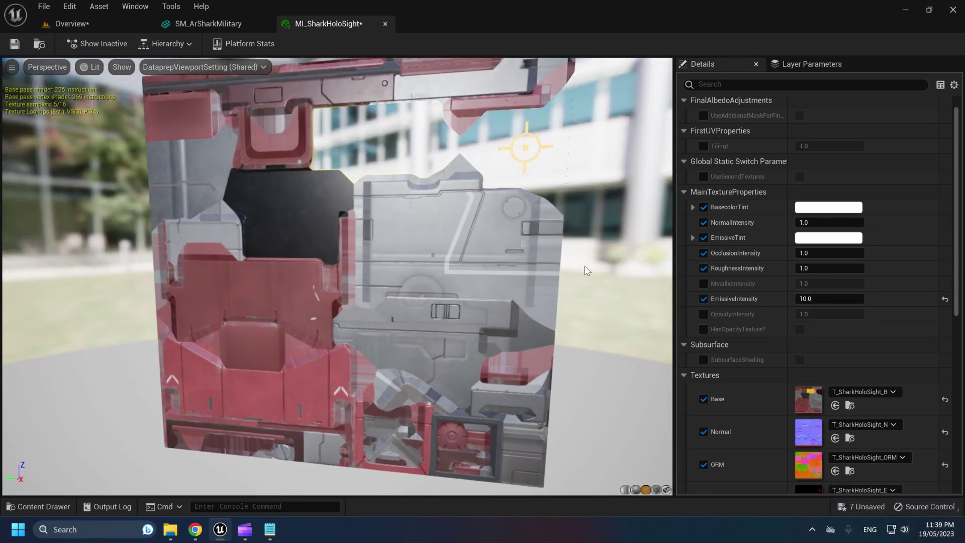
left_click(703, 314)
left_click(804, 313)
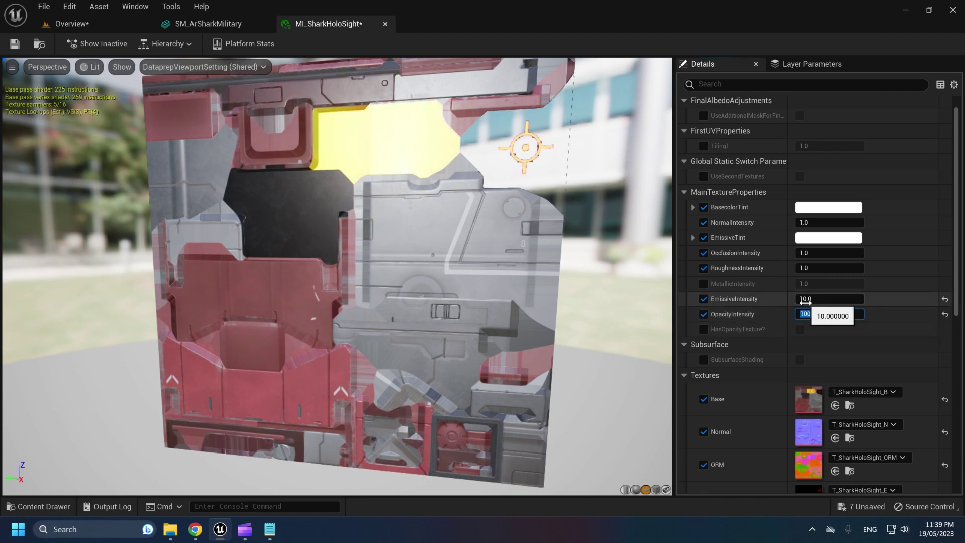
left_click_drag(413, 131, 417, 186)
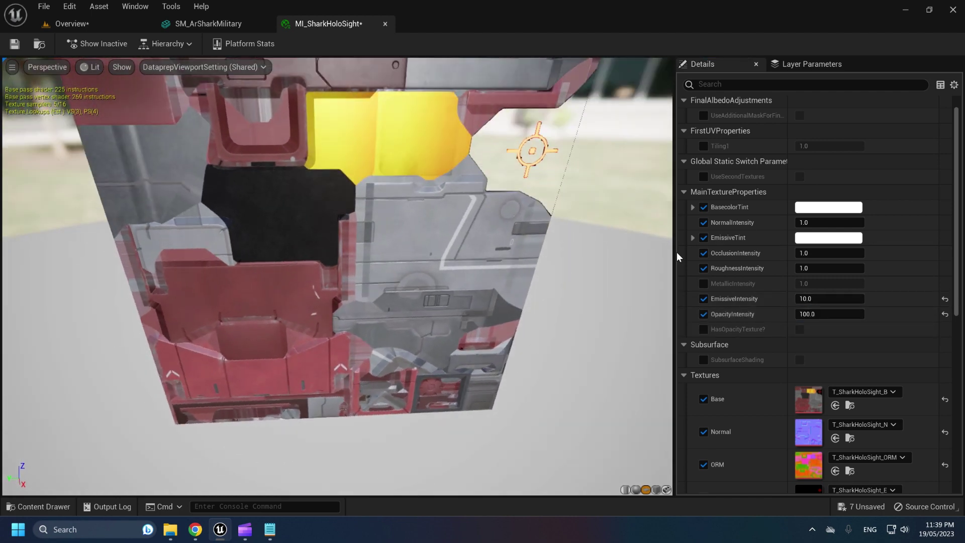
type("1")
key("Return")
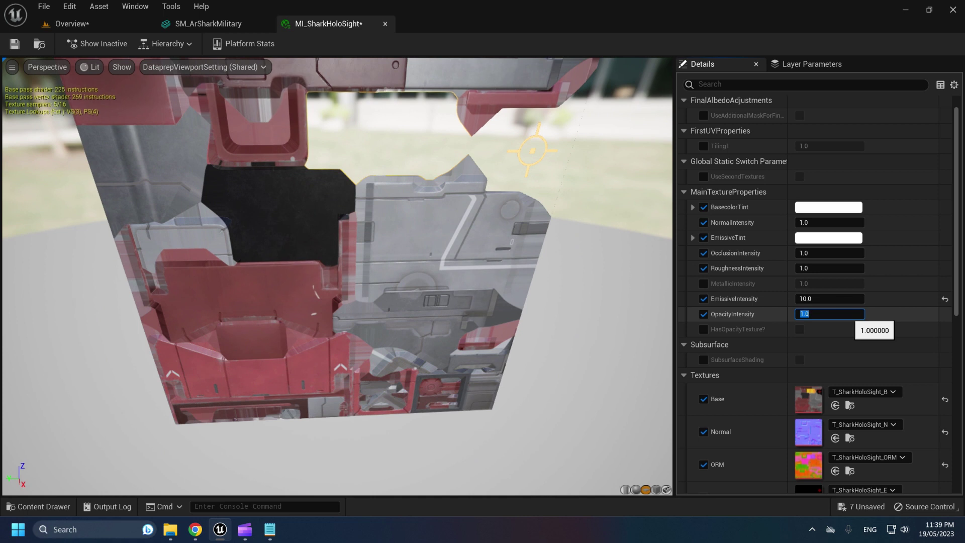
Try OpacityIntensity values of 0.5 and 2 on MI_SharkHoloSight.
type("0.5")
key("Return")
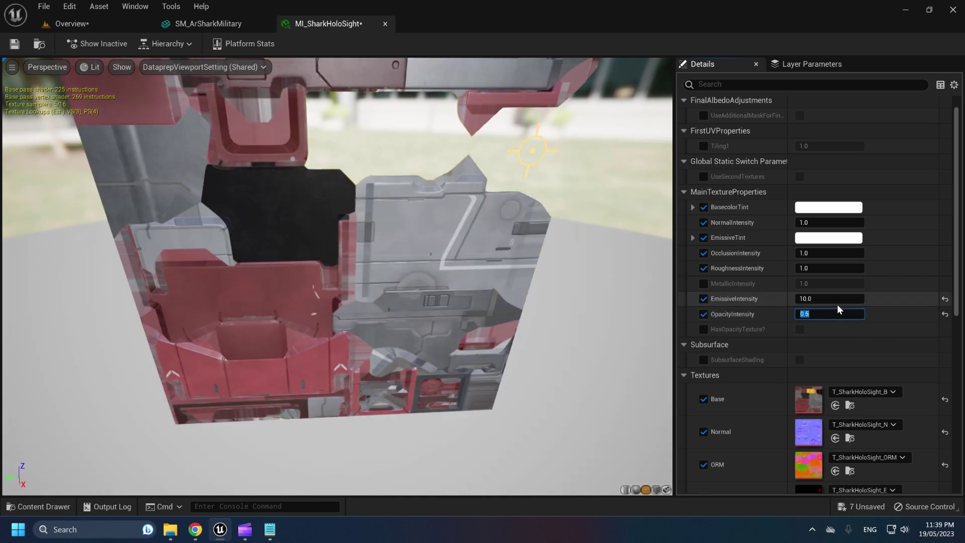
type("1.5")
key("Return")
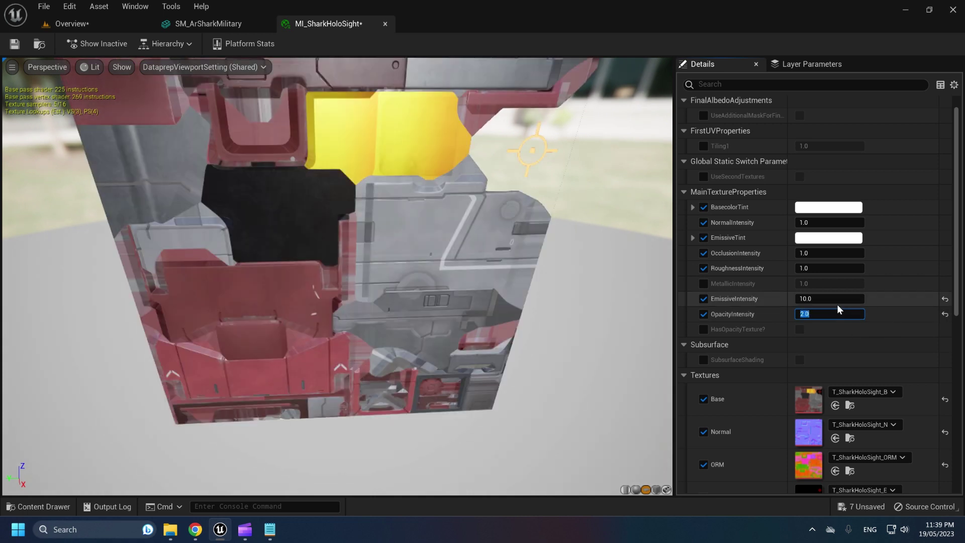
Inspect the isolated holo sight on SM_ArSharkMilitary, and set OpacityIntensity on MI_SharkHoloSight back to 1.
left_click(209, 24)
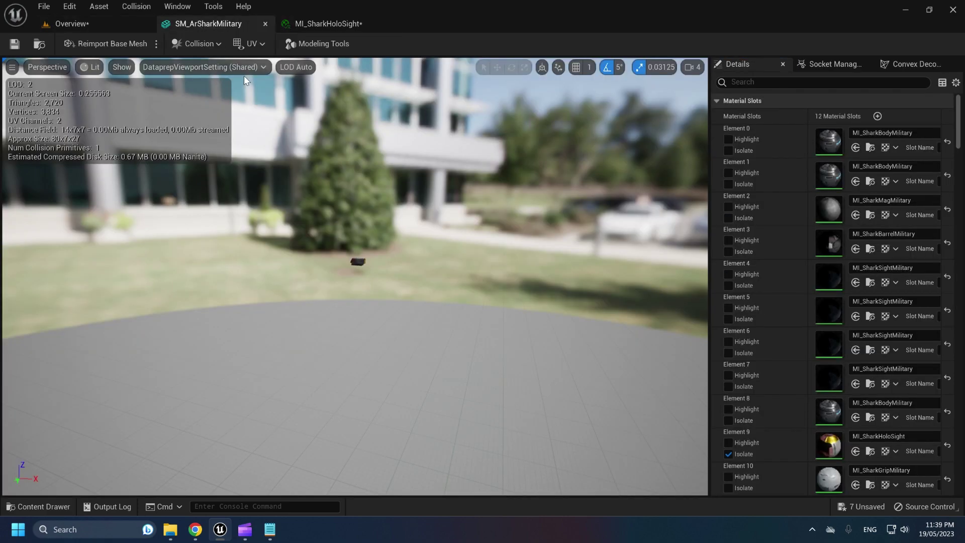
right_click_drag(321, 222, 123, 221)
left_click(327, 24)
left_click(810, 314)
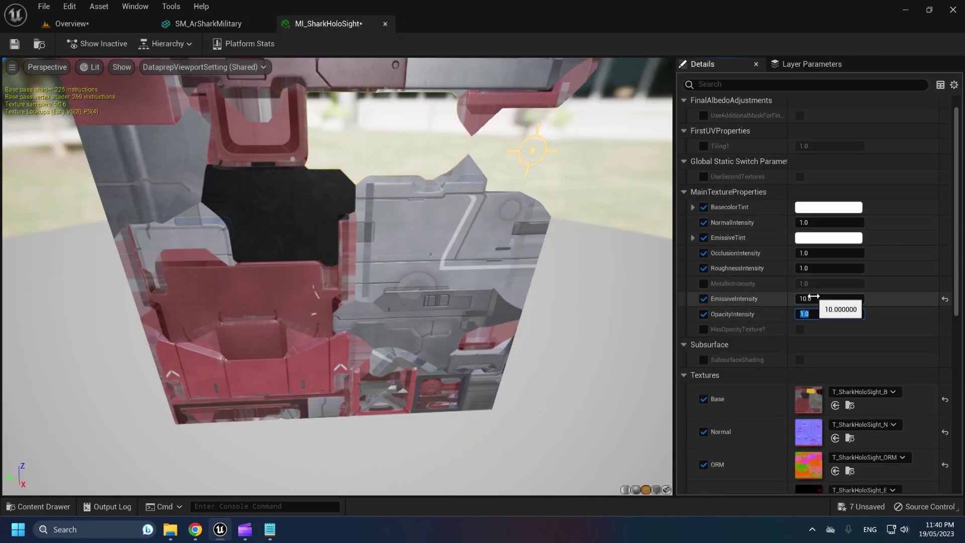
scroll(707, 327, "up", 1)
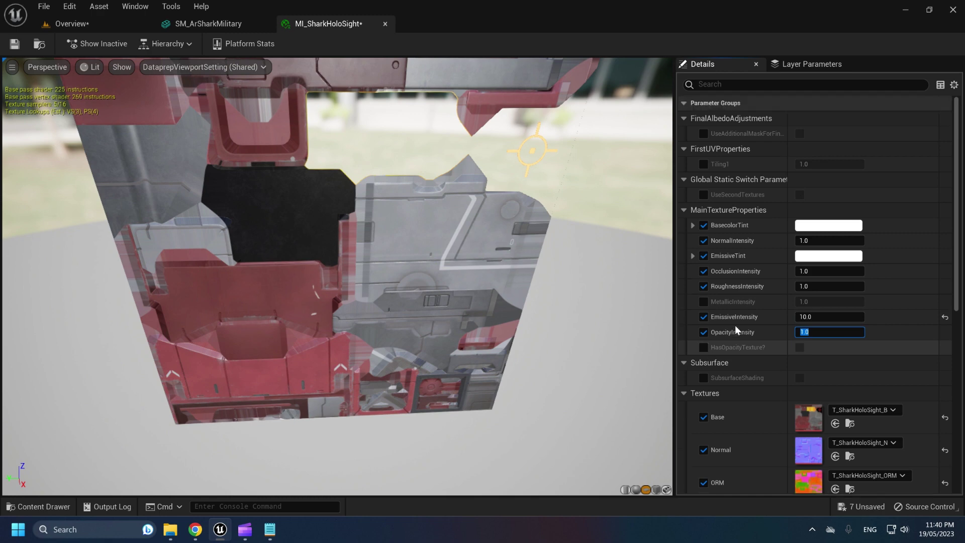
Open MI_SharkBodyMilitary from the SM_ArSharkMilitary material slots and enable UseAdditionalMaskForFinalAlbedo.
left_click(702, 133)
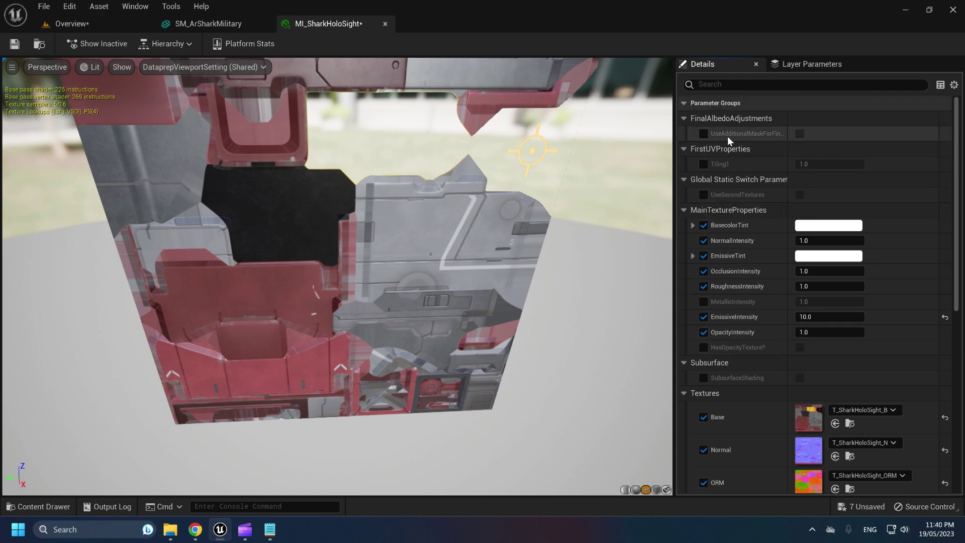
left_click(225, 24)
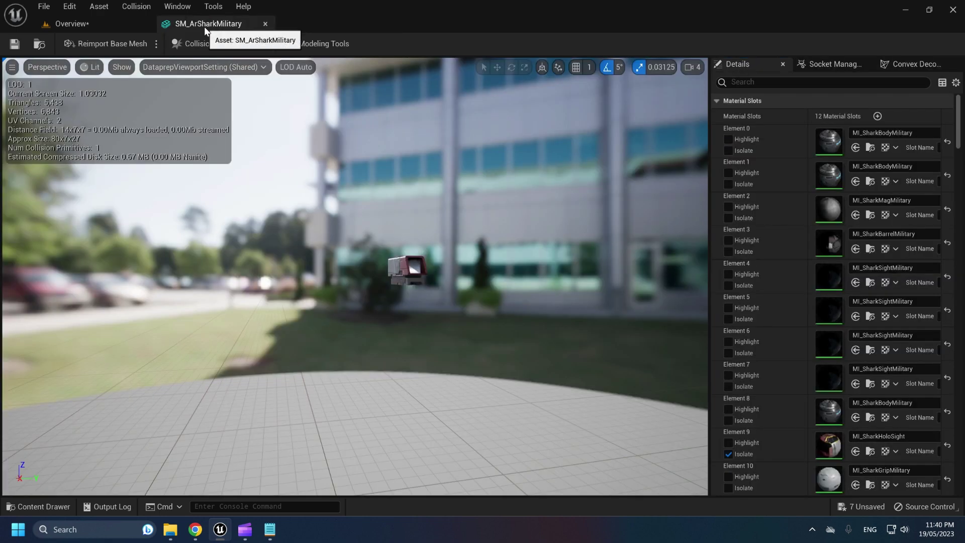
double_click(845, 144)
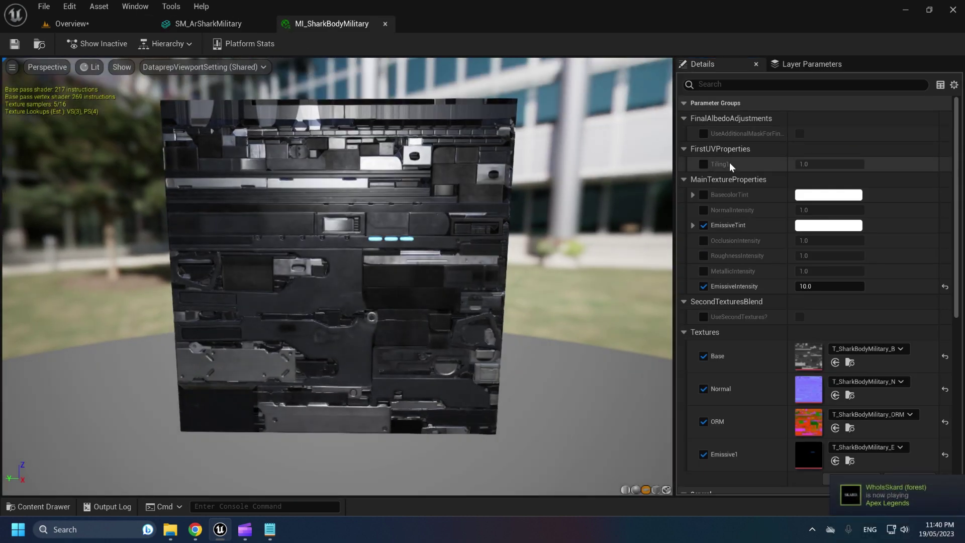
left_click(800, 133)
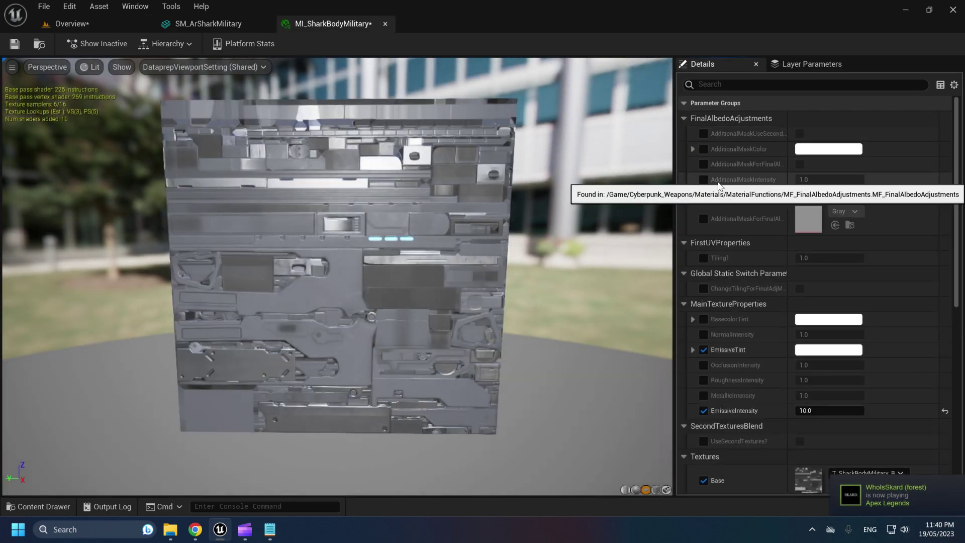
Try a light green AdditionalMaskColor on MI_SharkBodyMilitary and cancel the colour change.
left_click(704, 148)
left_click(828, 149)
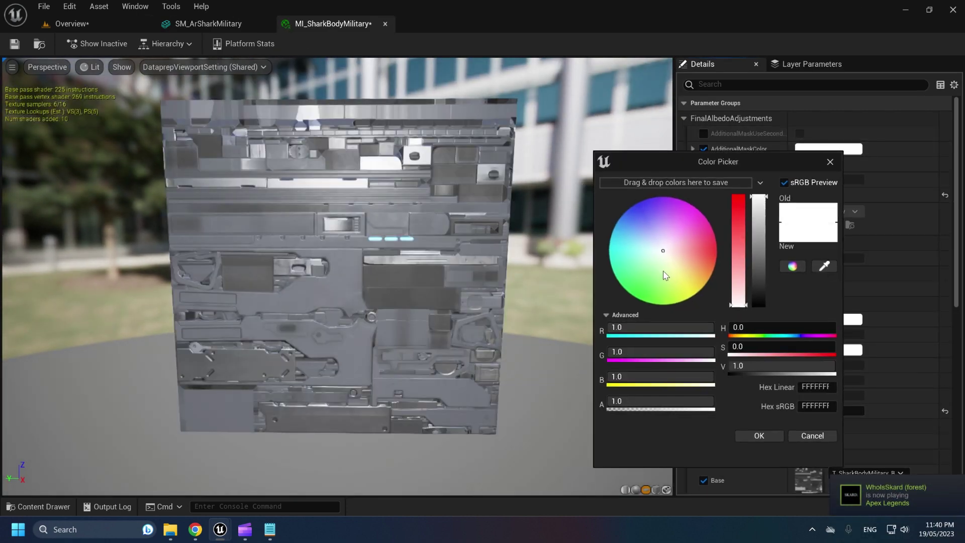
left_click_drag(685, 254, 670, 278)
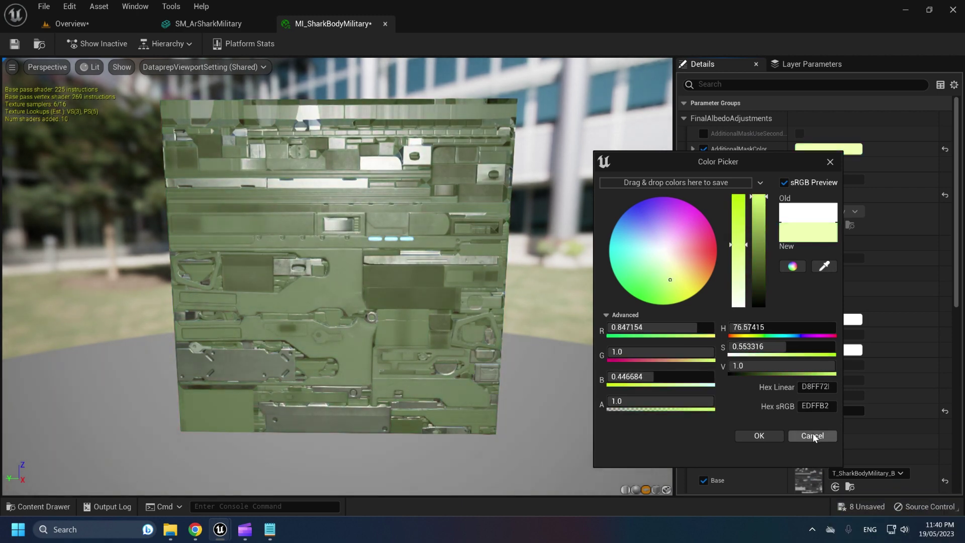
left_click(812, 435)
Turn on the option that makes AdditionalMaskForFinalAlbedo use separate R, G and B mask colours, widening the parameter names to read them.
left_click(704, 164)
left_click_drag(782, 166, 814, 176)
left_click(833, 164)
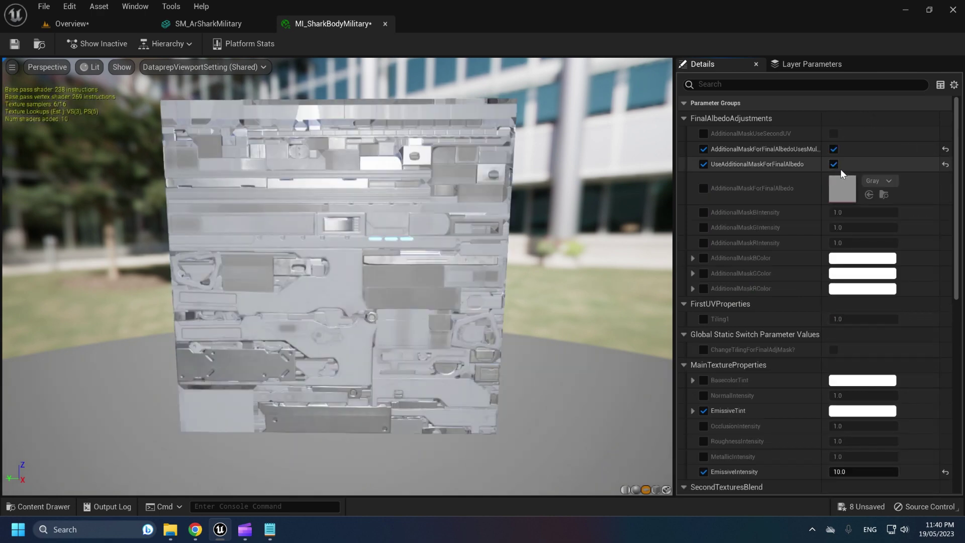
Enable the AdditionalMaskForFinalAlbedo texture, search for "noise", and assign T_AtmosphericCloudNoise03 as the mask.
left_click(702, 189)
left_click(867, 180)
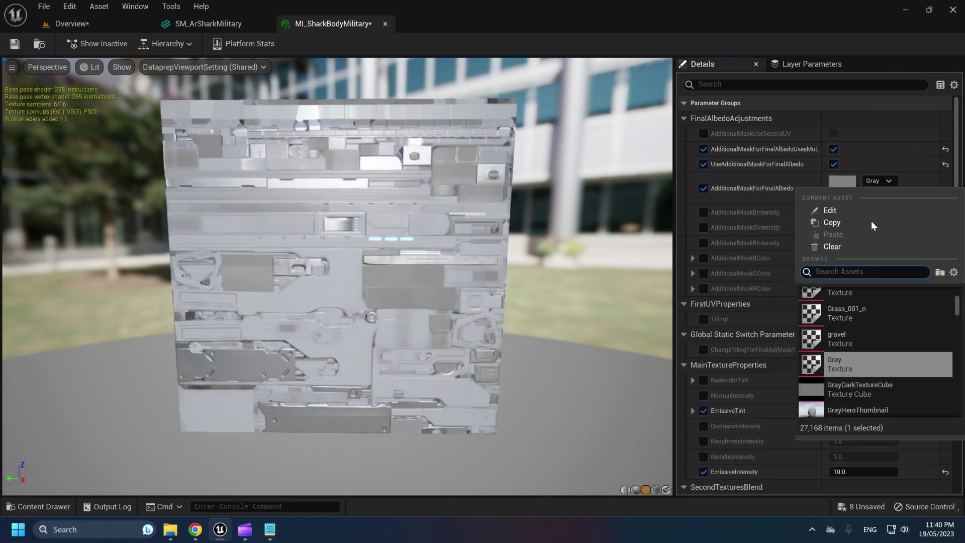
type("noise")
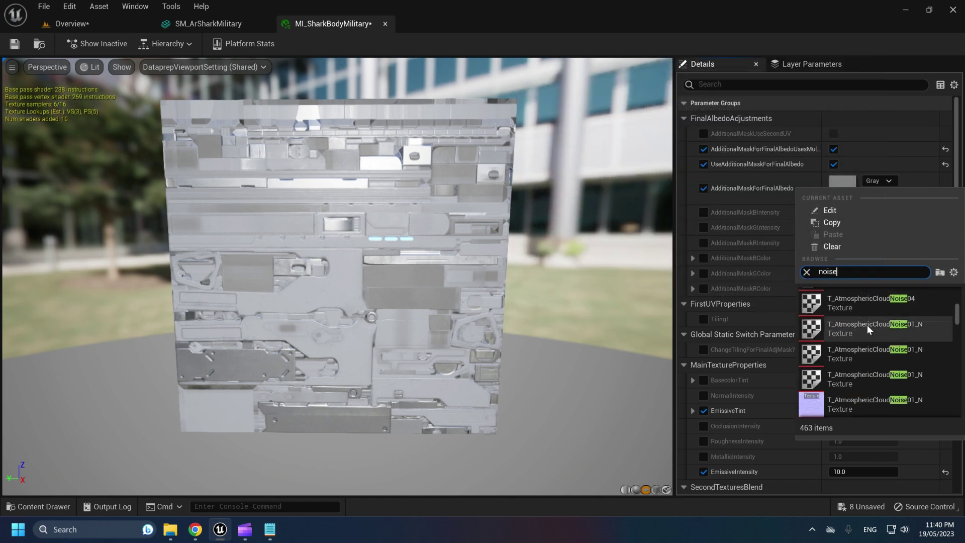
left_click(847, 341)
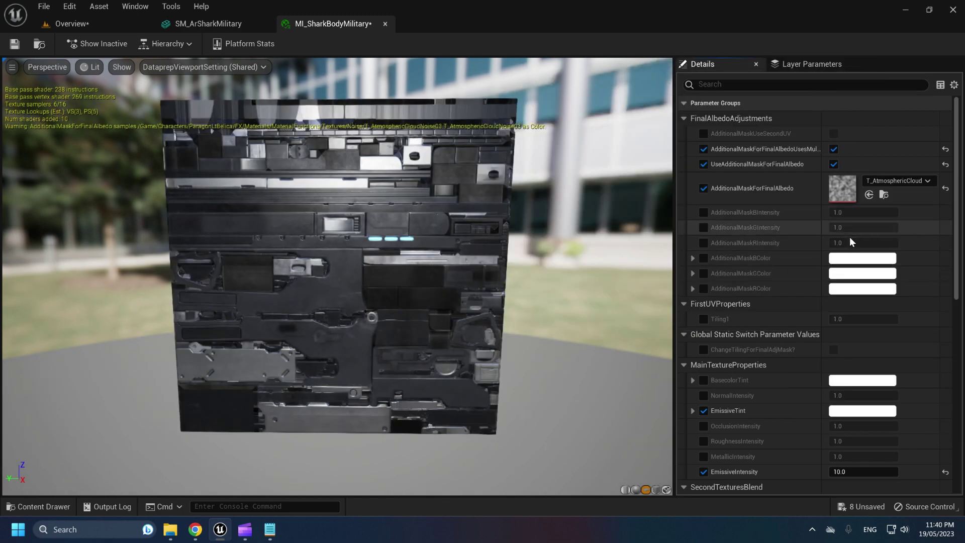
Enable the AdditionalMask B, G and R colour overrides and set AdditionalMaskBColor to red.
left_click(703, 258)
left_click(703, 273)
left_click(861, 258)
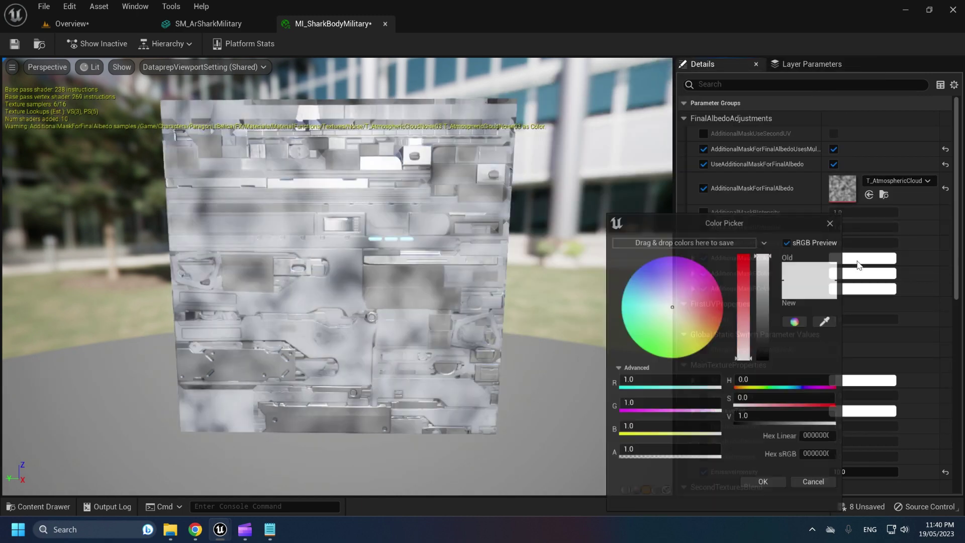
left_click(728, 312)
left_click(794, 496)
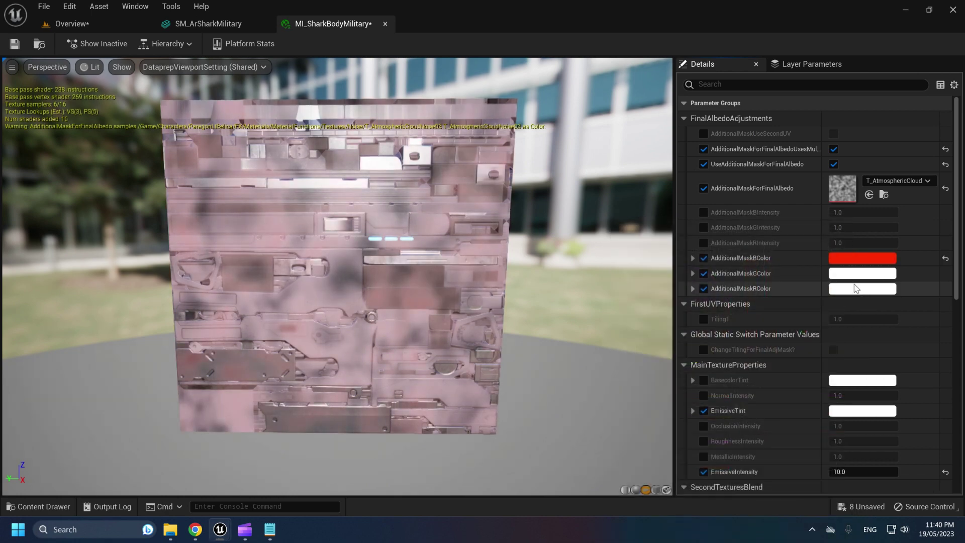
Set the AdditionalMaskGColor of MI_SharkBodyMilitary to light blue.
left_click(876, 273)
left_click(690, 352)
left_click(632, 300)
left_click(635, 289)
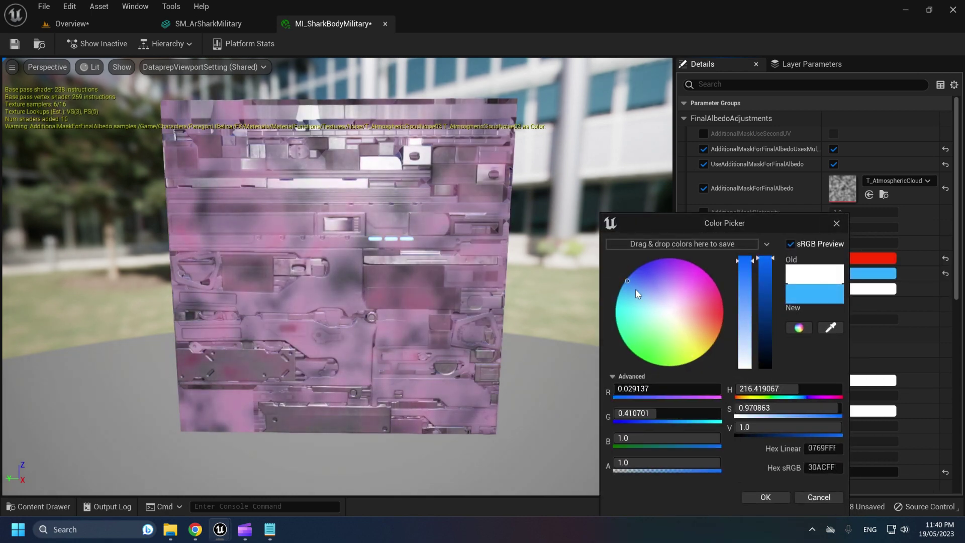
left_click(765, 497)
Set AdditionalMaskRColor to mint green and inspect the blended mask colours on the preview plane.
left_click(876, 289)
left_click(669, 270)
left_click(701, 301)
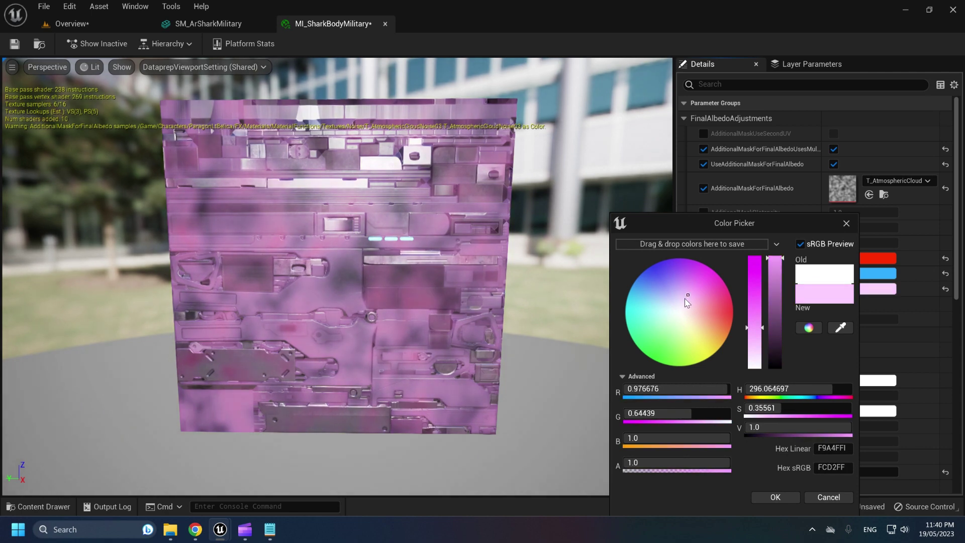
left_click(646, 331)
left_click(775, 497)
right_click_drag(337, 261, 337, 232)
left_click_drag(336, 261, 286, 264)
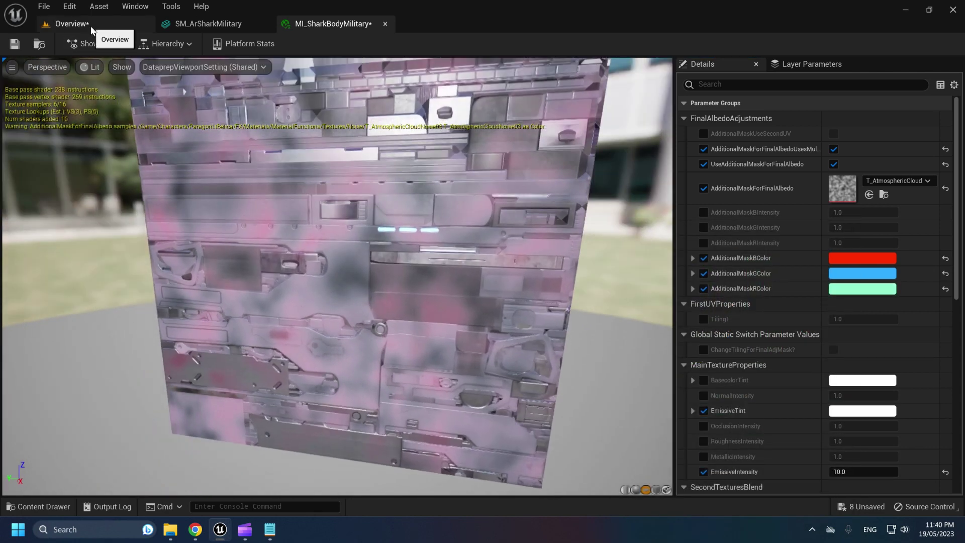
right_click_drag(281, 201, 281, 233)
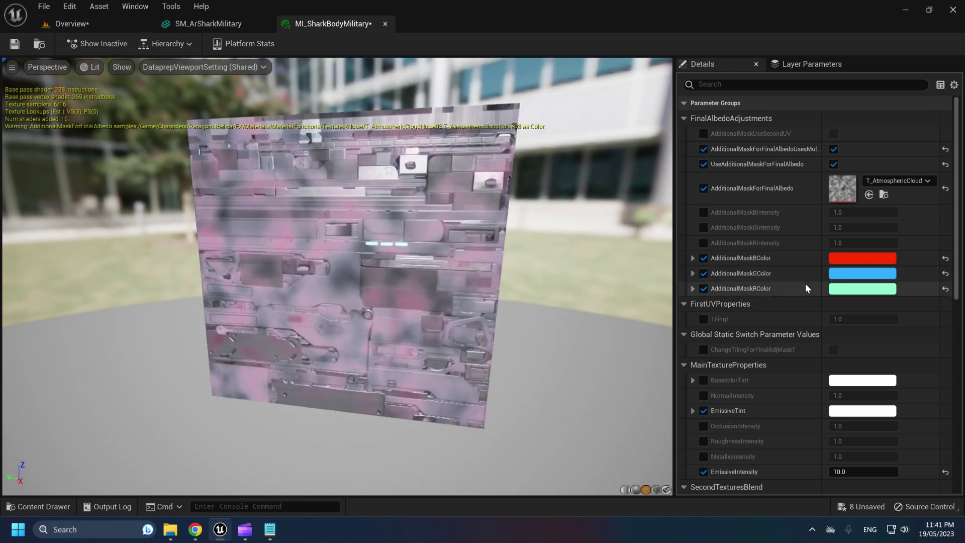
Turn off Isolate for Element 9 of SM_ArSharkMilitary and inspect the body colours on the whole weapon.
scroll(778, 327, "down", 5)
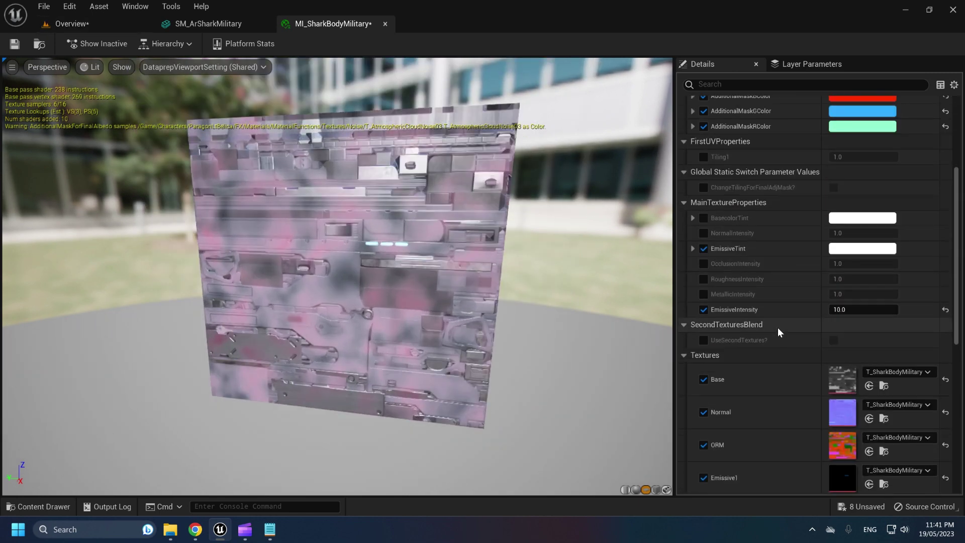
scroll(776, 327, "down", 3)
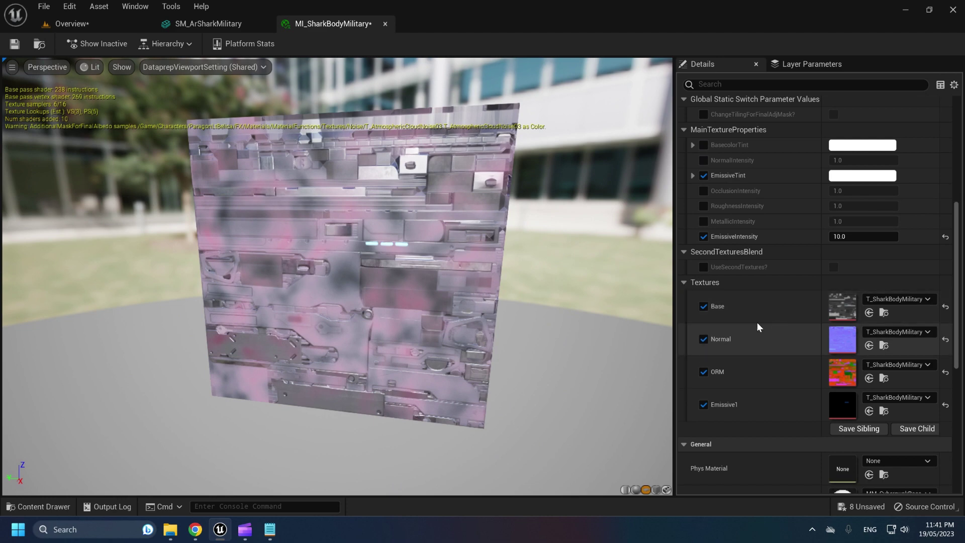
left_click(190, 29)
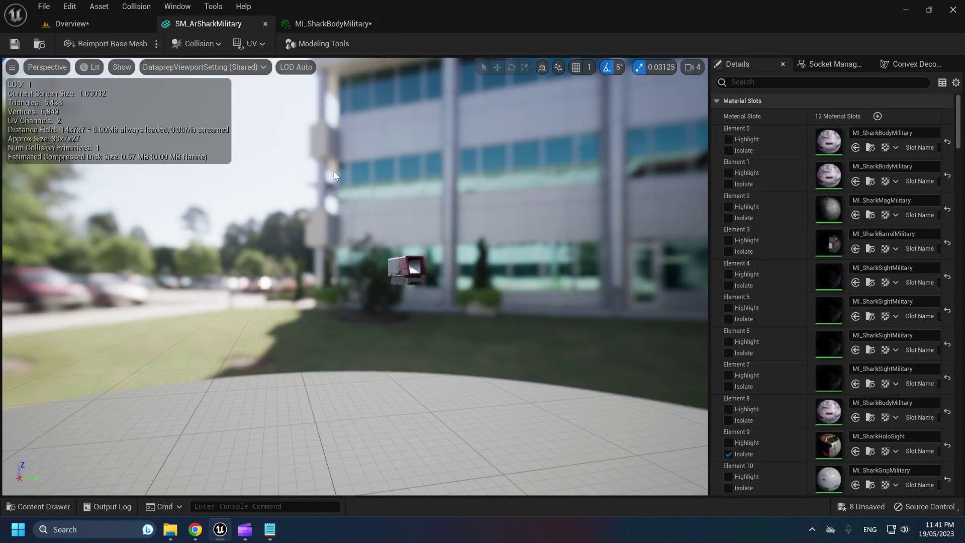
left_click(728, 453)
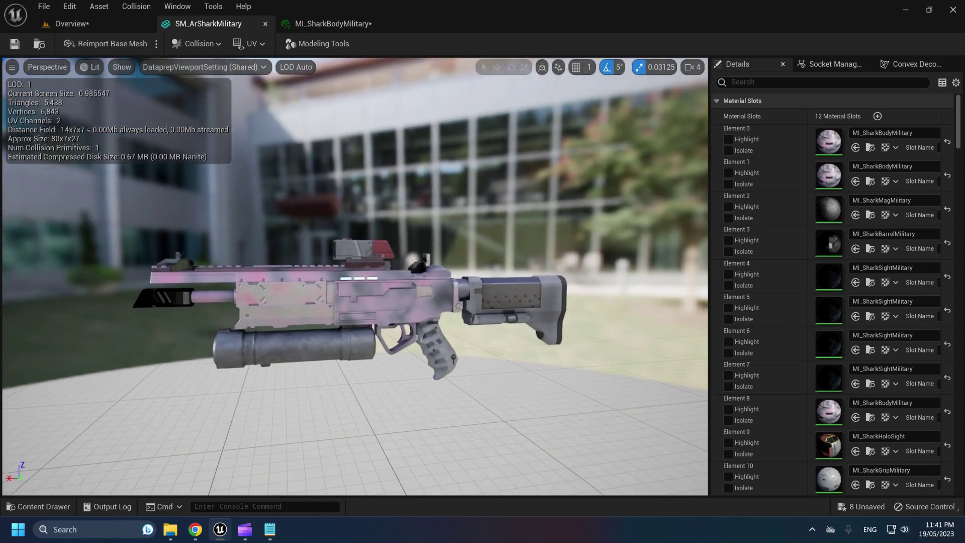
key("w")
mouse_move(365, 327)
right_mouse_down()
mouse_move(365, 335)
mouse_move(366, 327)
right_mouse_up()
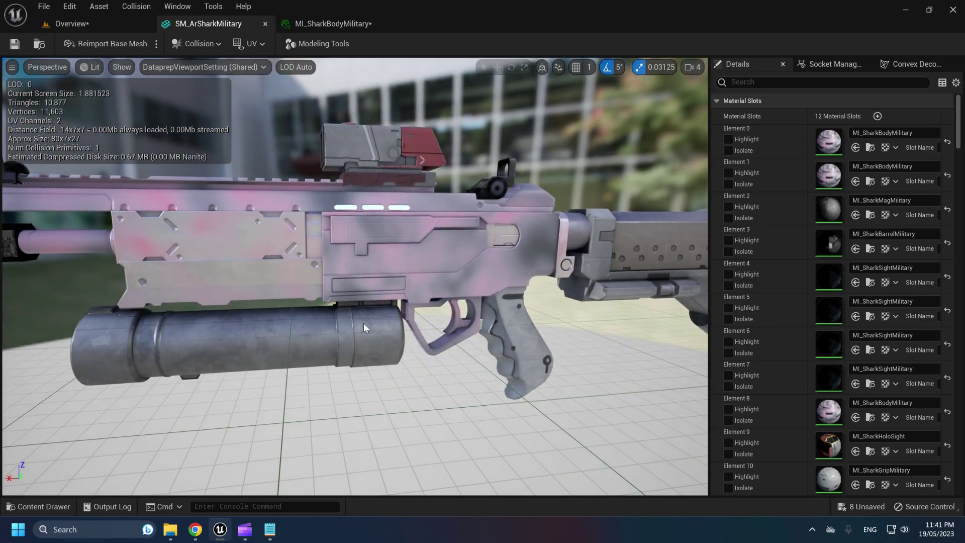
left_click(97, 28)
right_click_drag(322, 247, 295, 216)
key("s")
key("w")
key("s")
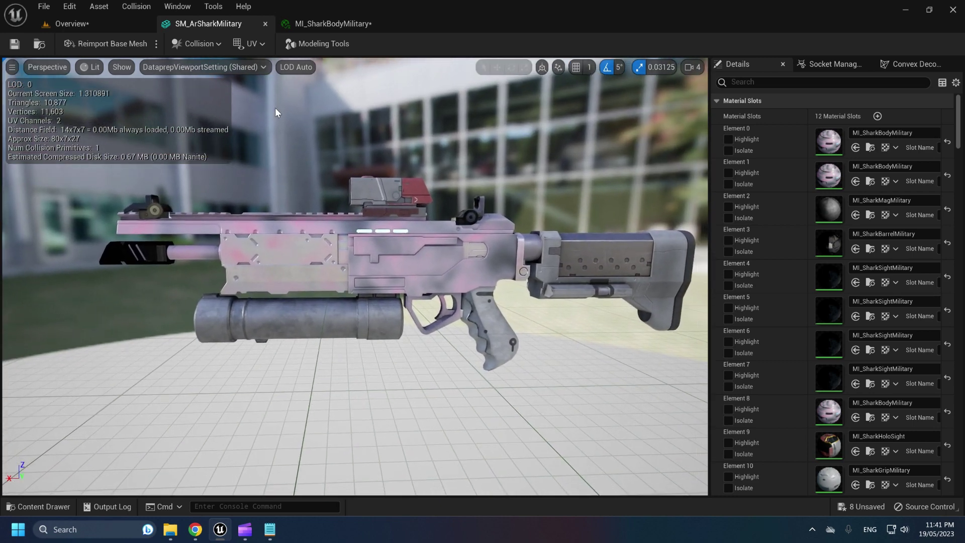
Return to MI_SharkBodyMilitary and try enabling the ChangeTilingForFinalAdjMask? override.
left_click(297, 23)
scroll(818, 321, "up", 5)
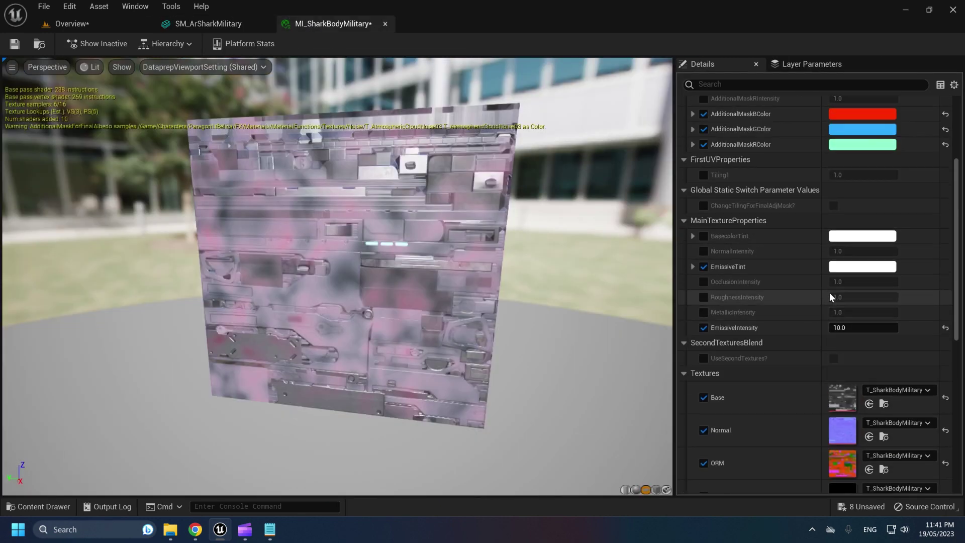
scroll(847, 273, "up", 3)
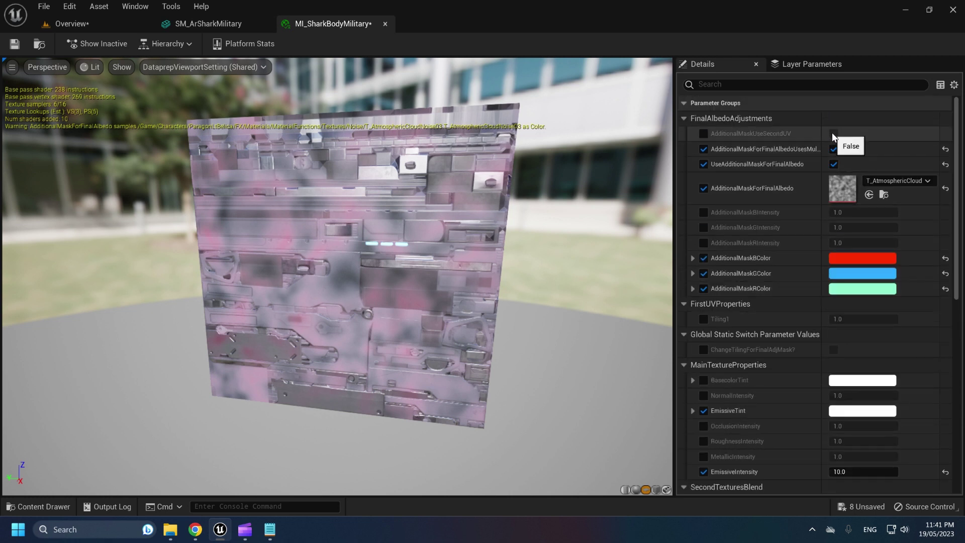
left_click(703, 349)
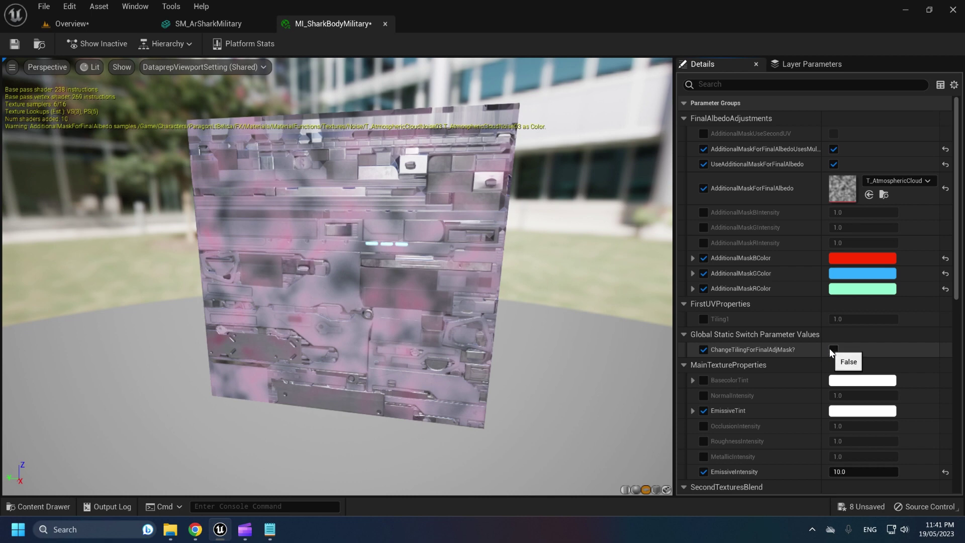
scroll(701, 338, "down", 6)
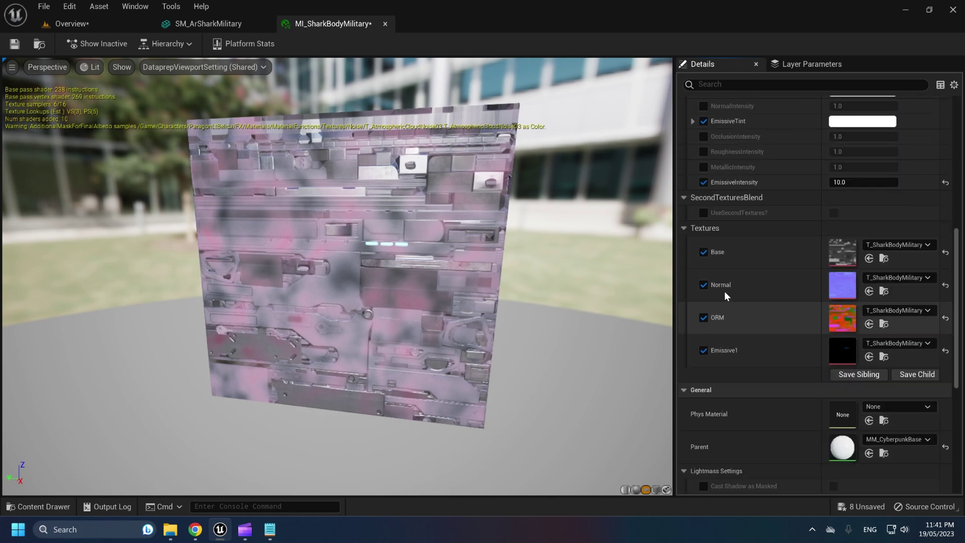
Turn on UseSecondTextures?, look through the second texture parameters it adds, and turn it off again.
left_click(836, 213)
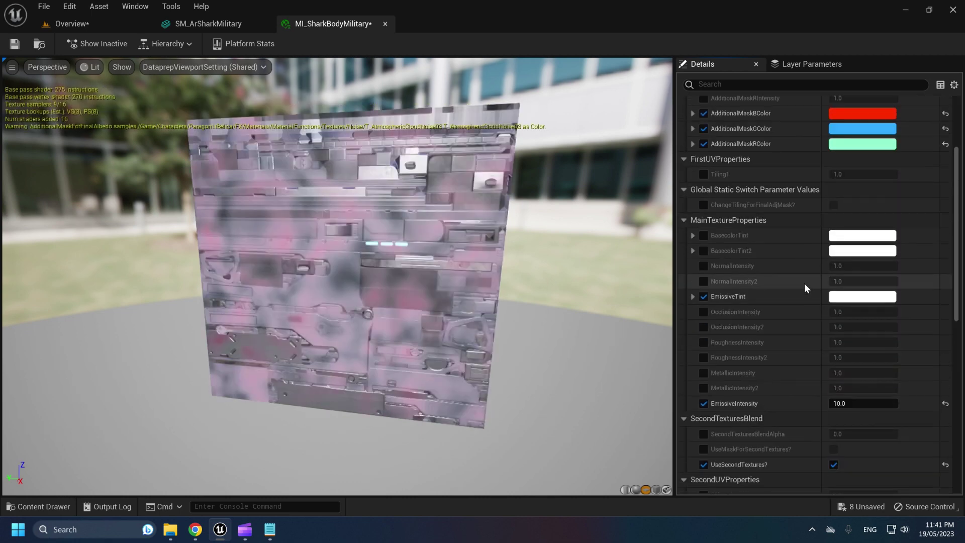
scroll(800, 285, "down", 6)
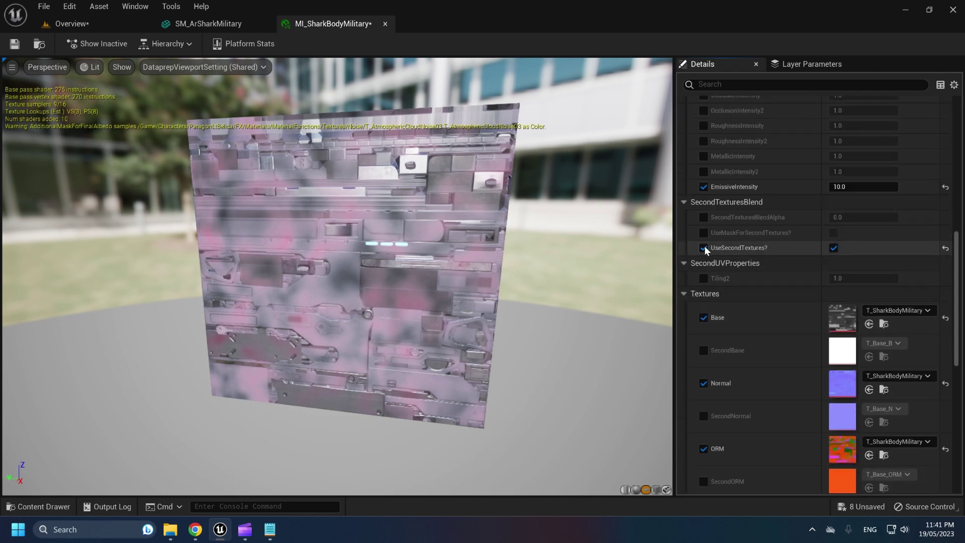
left_click(833, 247)
Turn off the option that makes AdditionalMaskForFinalAlbedo use multiple mask colours.
scroll(774, 309, "up", 10)
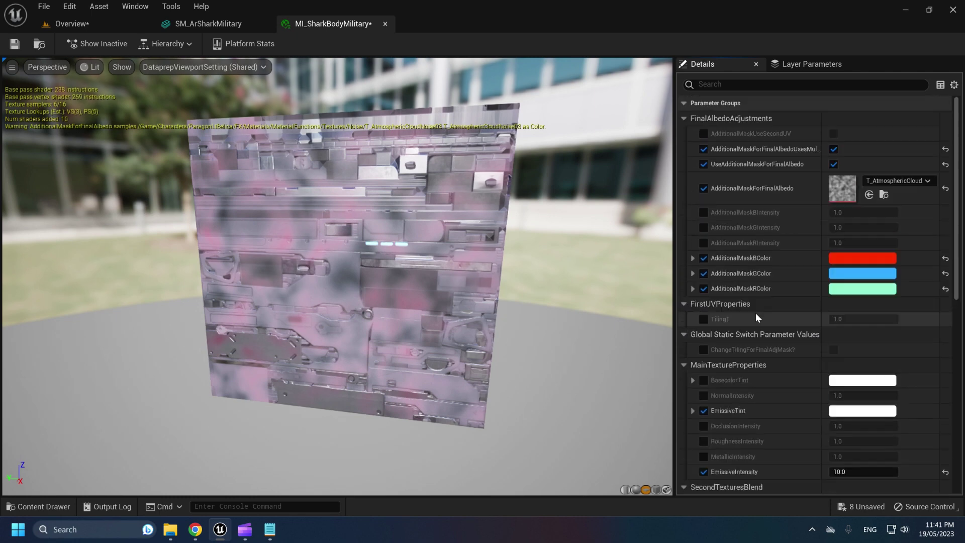
left_click(833, 150)
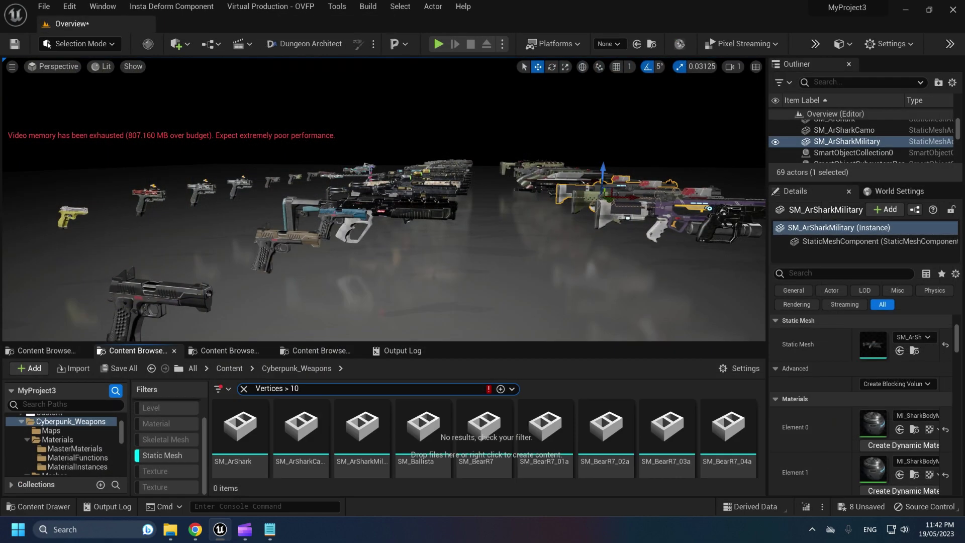
Filter the Cyberpunk_Weapons static meshes by Vertices > 20000 and read the mesh details of SM_Samurai13.
key("BackSpace")
key("BackSpace")
type("20000")
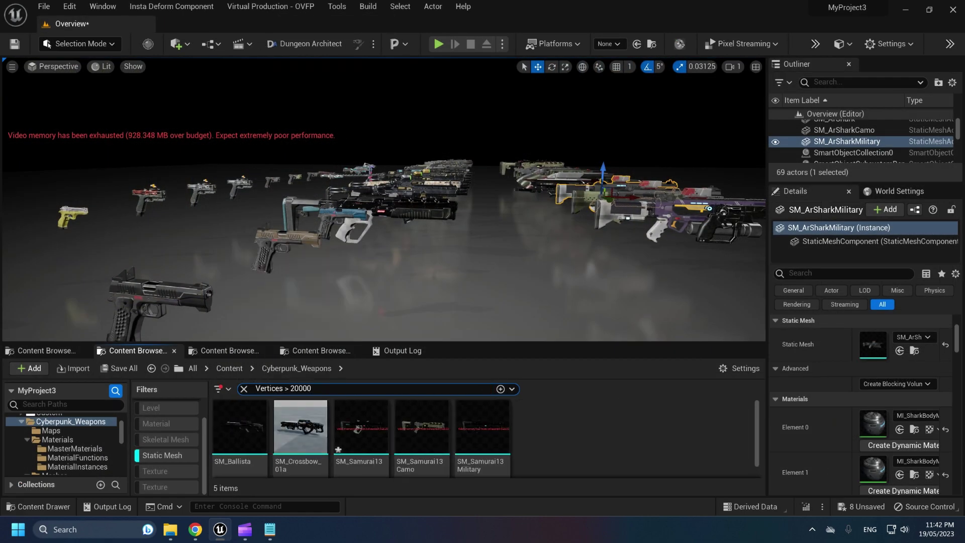
mouse_move(303, 425)
mouse_move(346, 416)
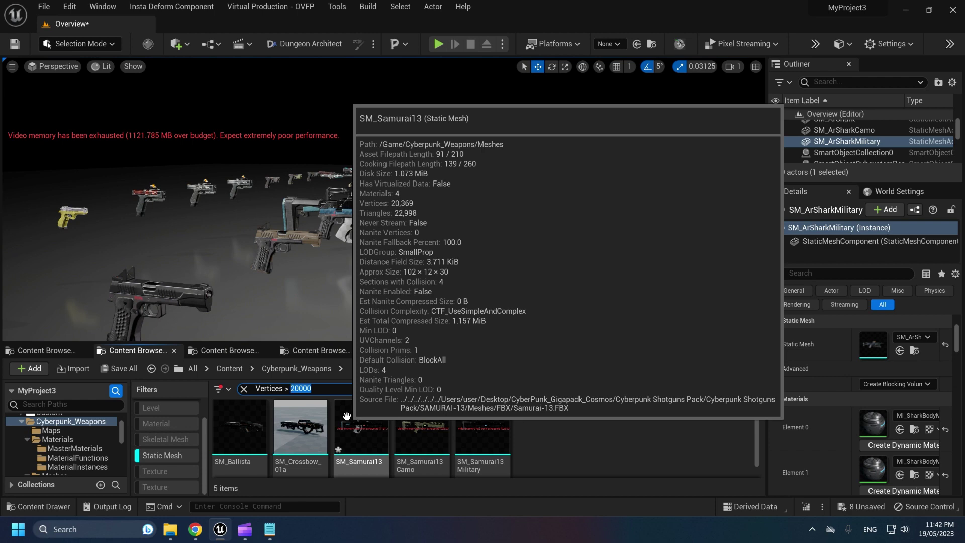
Change the static mesh filter to Vertices > 10000 and browse the matching weapons.
type("00")
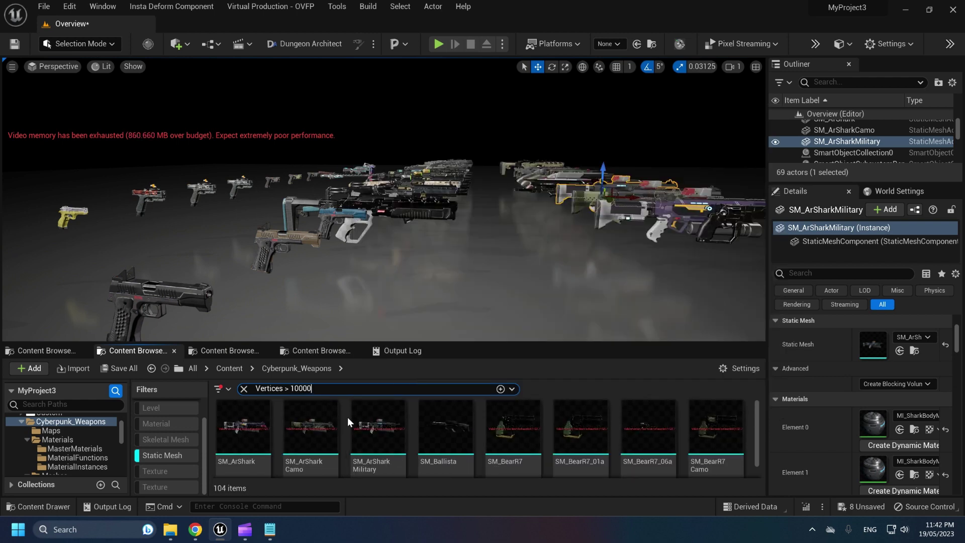
key("BackSpace")
key("BackSpace")
key("BackSpace")
type("0000")
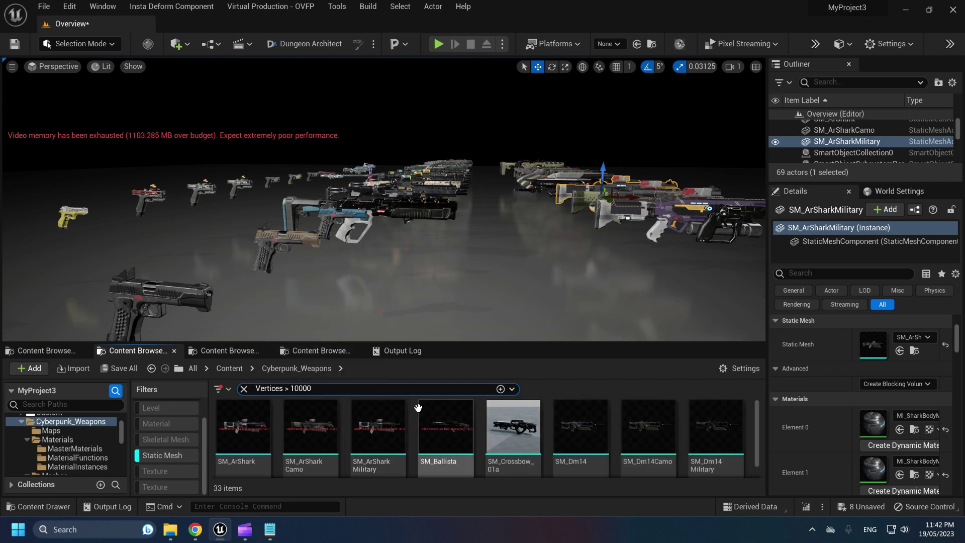
scroll(377, 442, "down", 5)
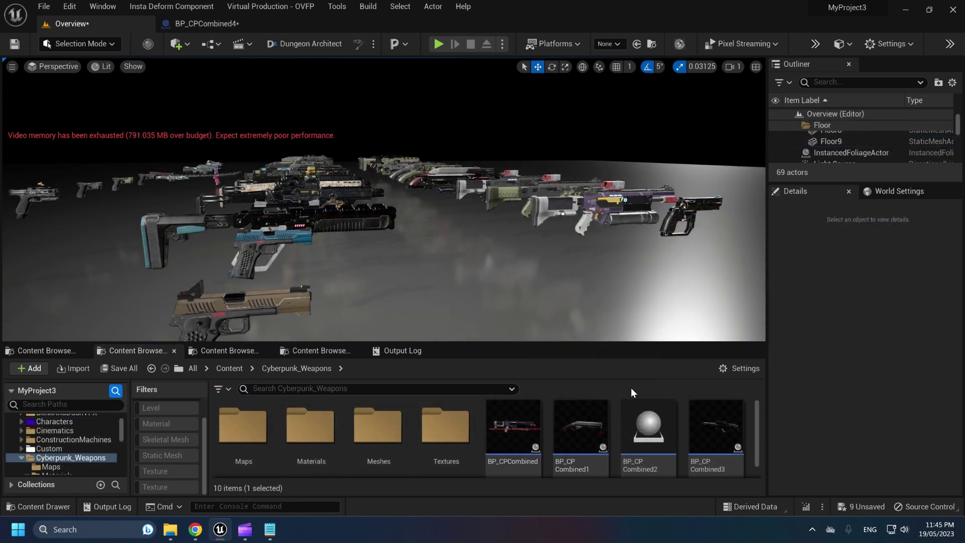
Open the BP_CPCombined1 blueprint, show its 3D preview, and inspect the StaticMesh6 and StaticMesh4 weapon parts.
double_click(592, 416)
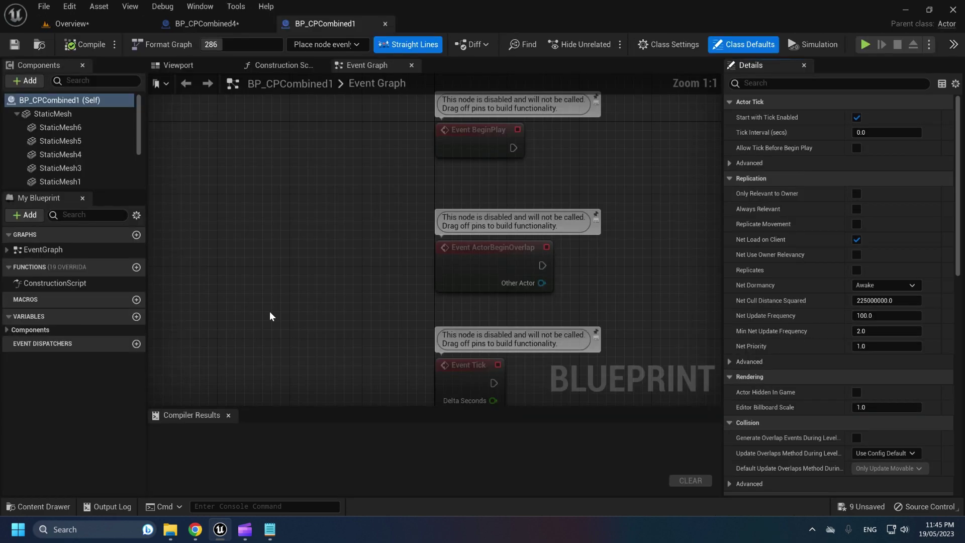
left_click(179, 62)
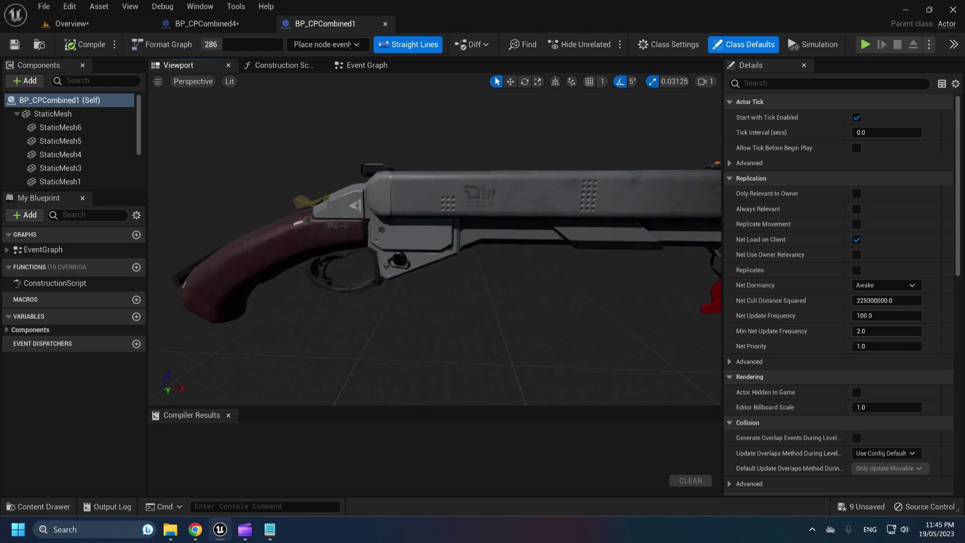
left_click(71, 114)
left_click(72, 132)
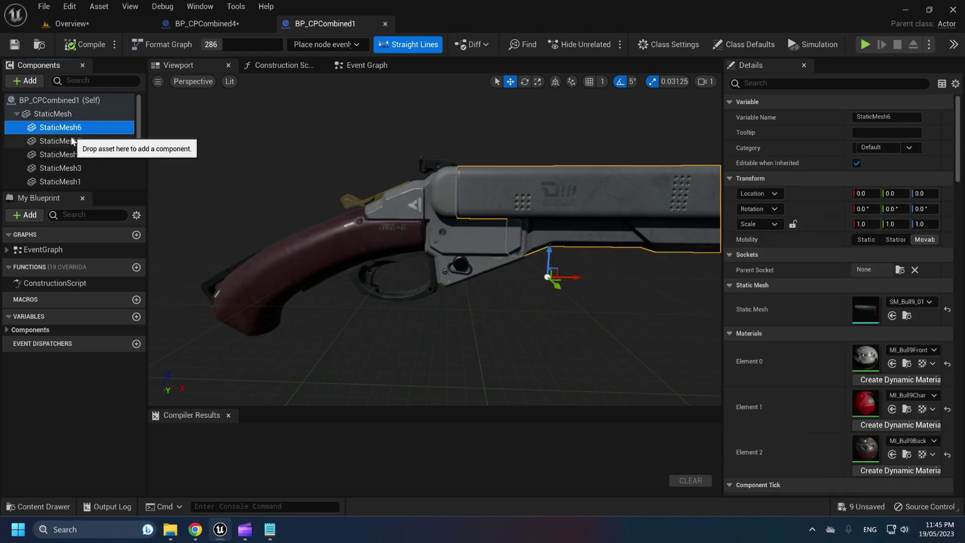
left_click(69, 153)
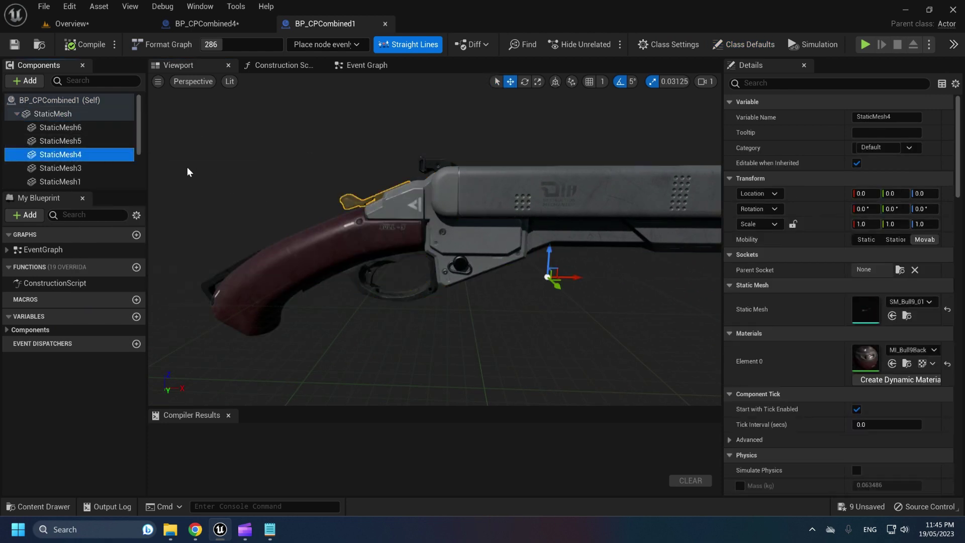
Check which mesh is assigned to each remaining static mesh component of BP_CPCombined1, including StaticMesh2, StaticMesh7 and StaticMesh8.
scroll(75, 164, "down", 2)
left_click(72, 158)
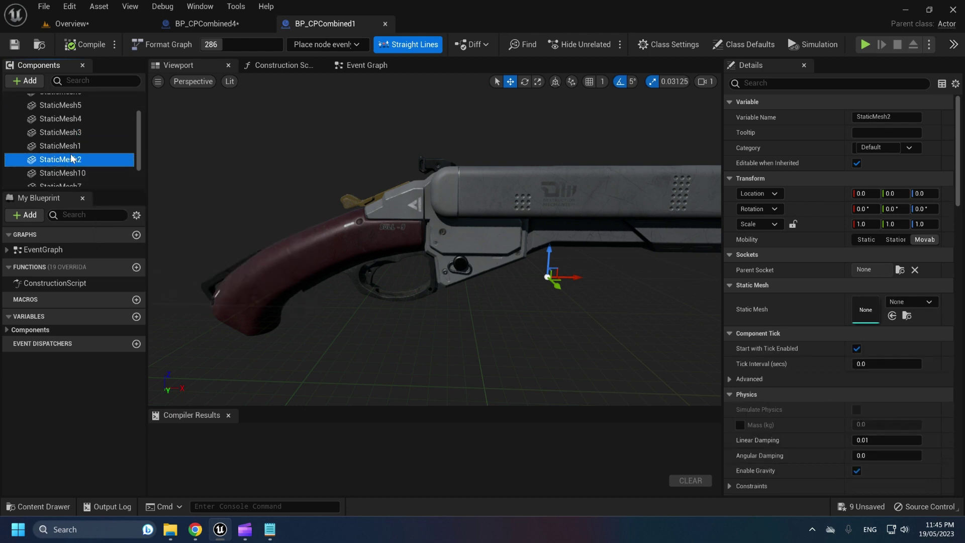
left_click(72, 147)
left_click(95, 184)
scroll(80, 177, "down", 2)
left_click(73, 177)
left_click(75, 168)
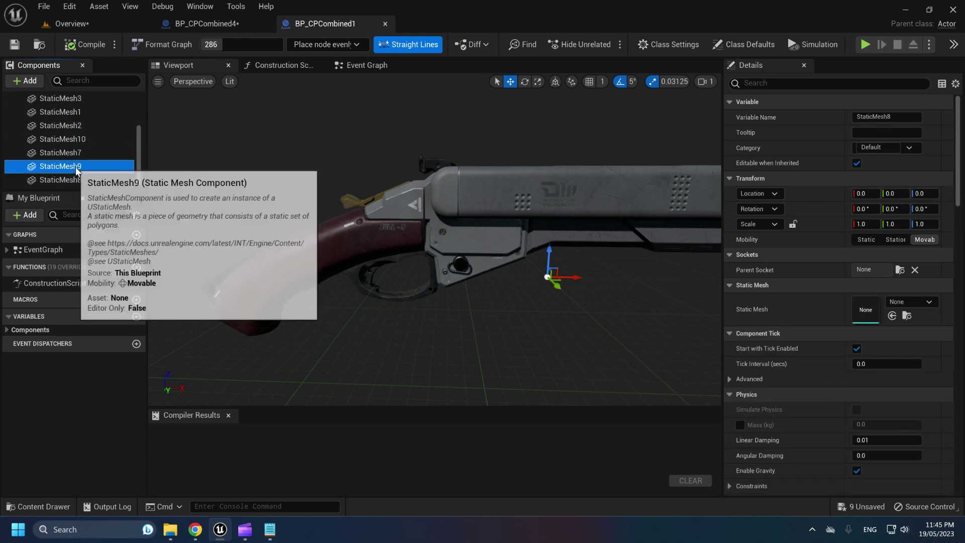
left_click(76, 180)
left_click(76, 153)
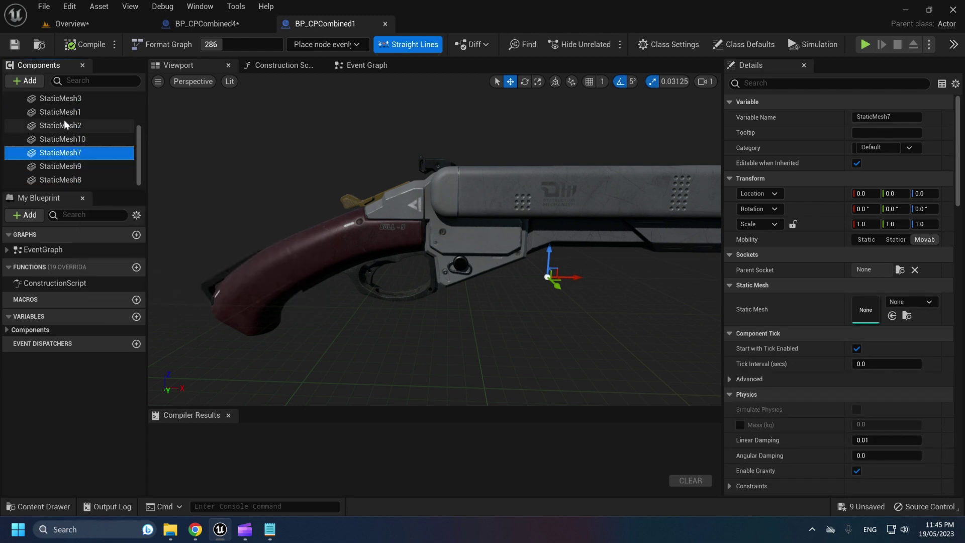
left_click(64, 121)
right_click_drag(352, 227, 329, 203)
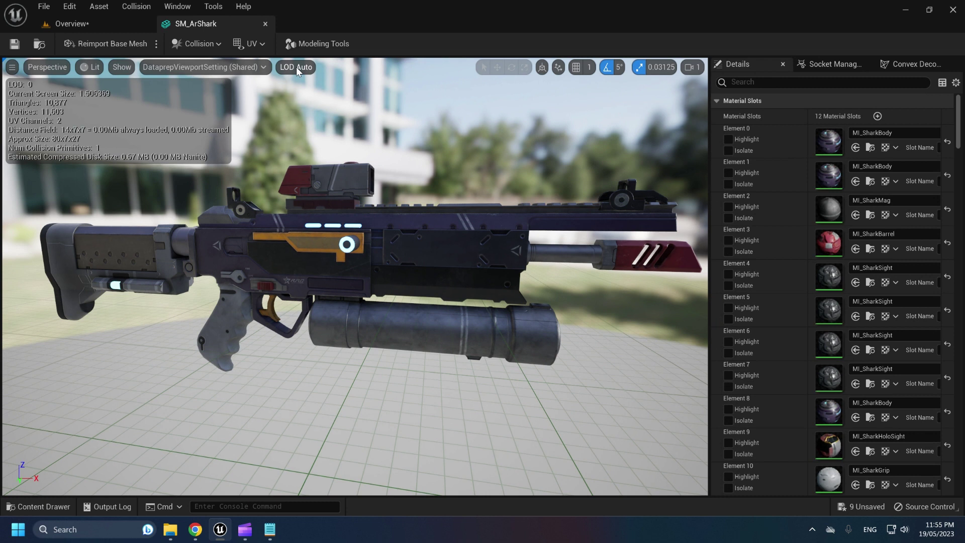
Preview SM_ArShark at LOD 0, LOD 1, LOD 2 and LOD 3 in turn to compare the mesh detail.
left_click(297, 67)
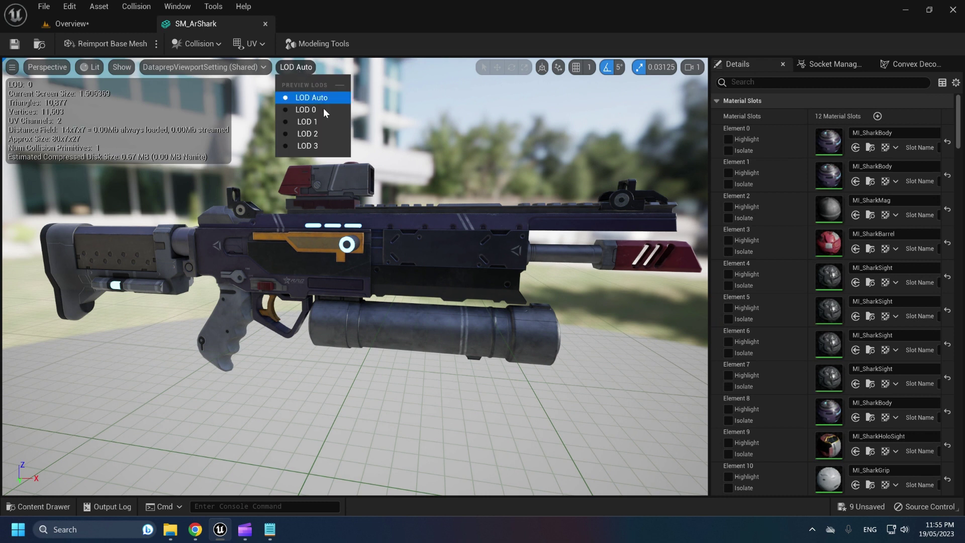
left_click(309, 108)
left_click(302, 66)
left_click(299, 121)
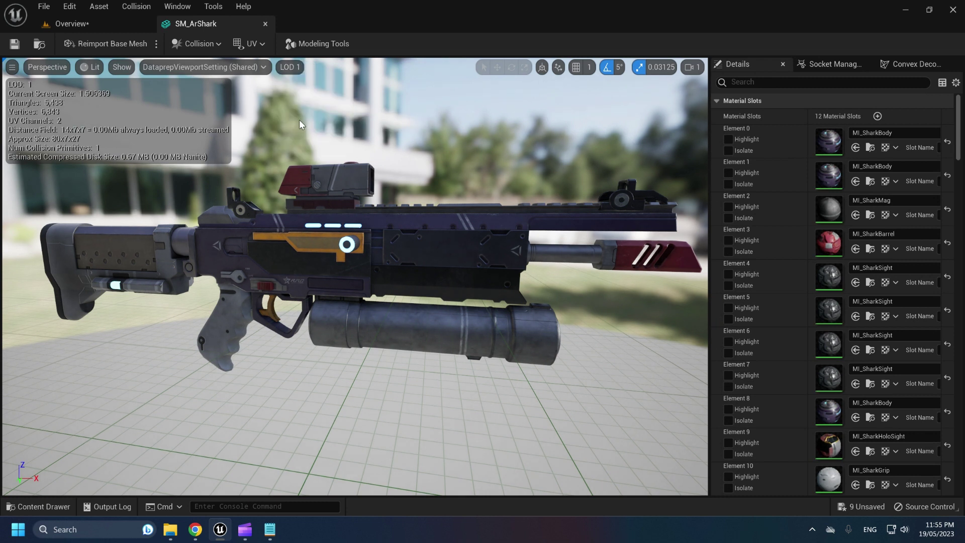
left_click(287, 67)
left_click(303, 134)
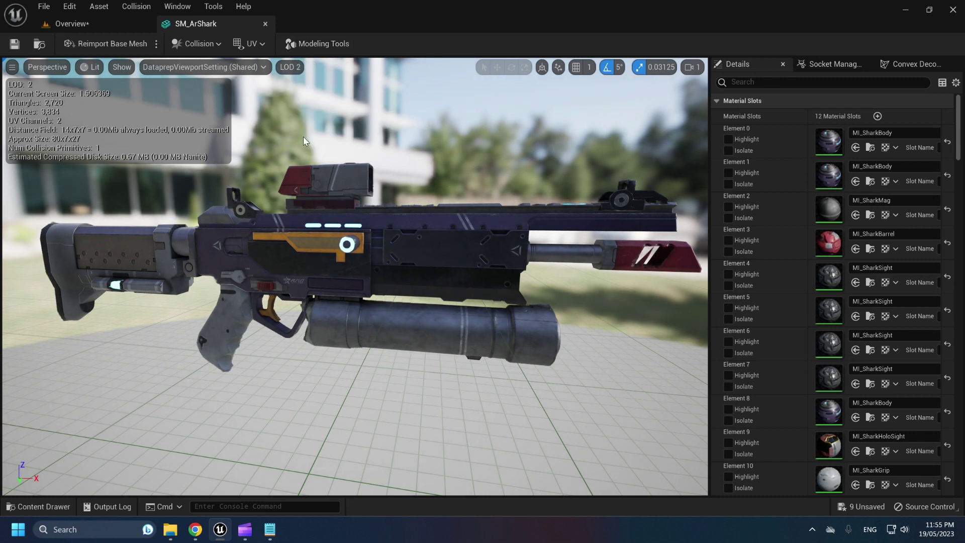
left_click(291, 67)
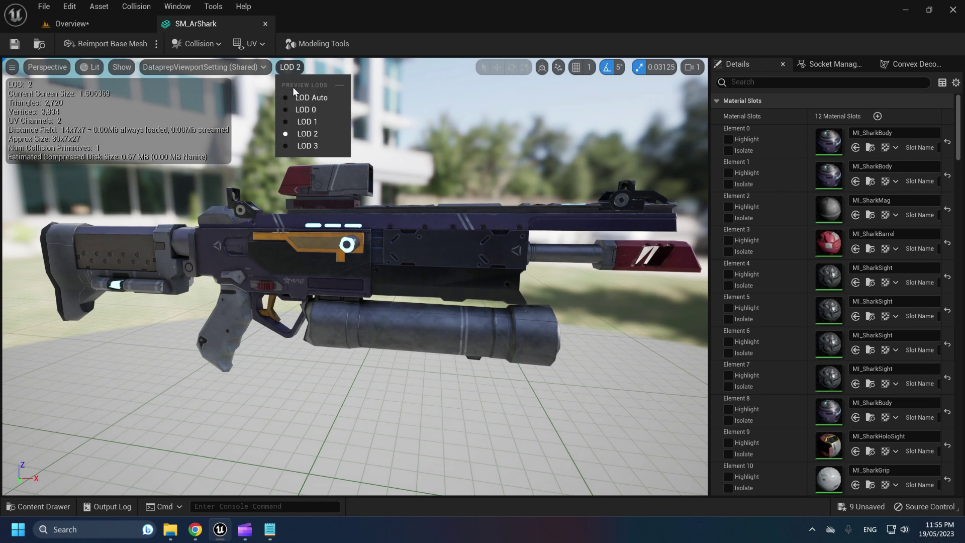
left_click(307, 146)
Switch to wireframe view, step the preview through LOD 2, LOD 1 and LOD 0, and return it to LOD Auto.
key("alt+2")
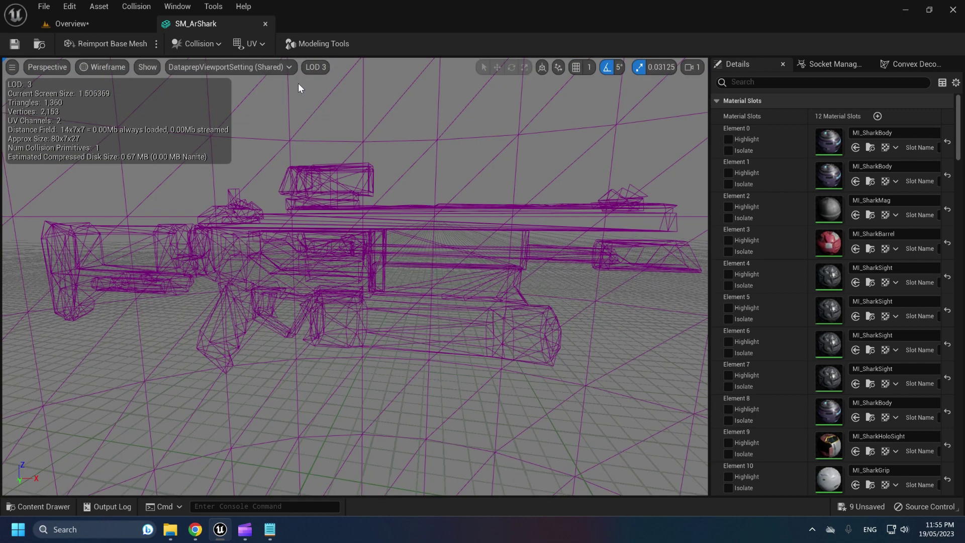
left_click(315, 66)
left_click(322, 134)
left_click(318, 68)
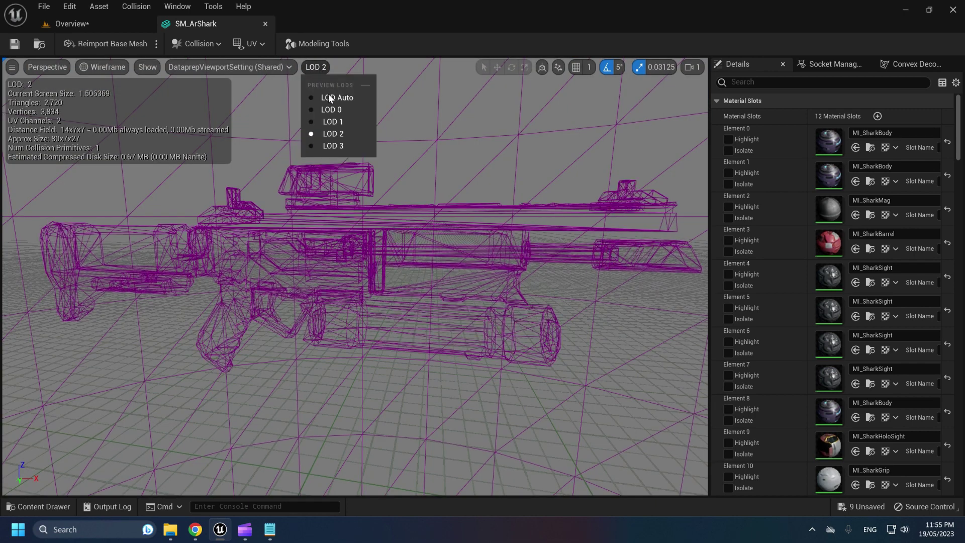
left_click(336, 122)
left_click(317, 66)
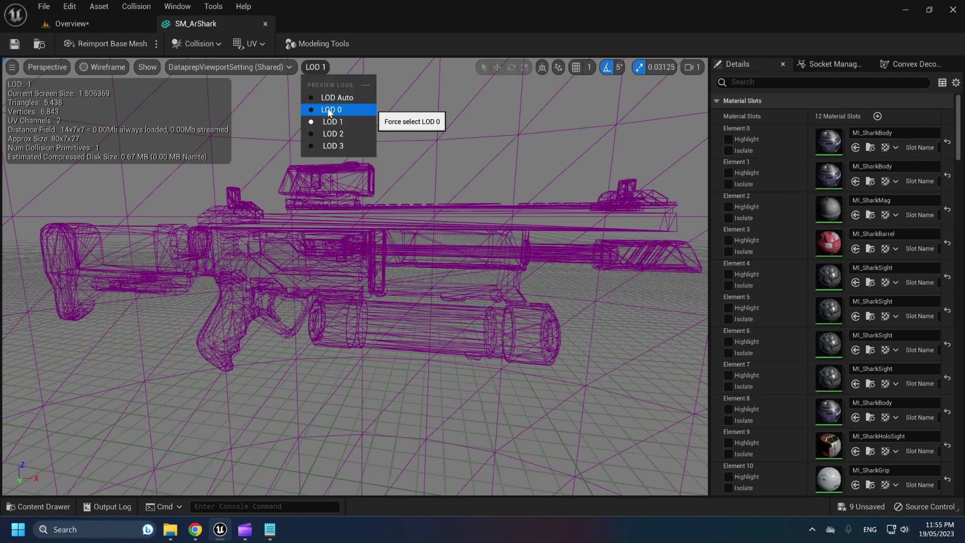
left_click(329, 110)
left_click(321, 66)
left_click(329, 98)
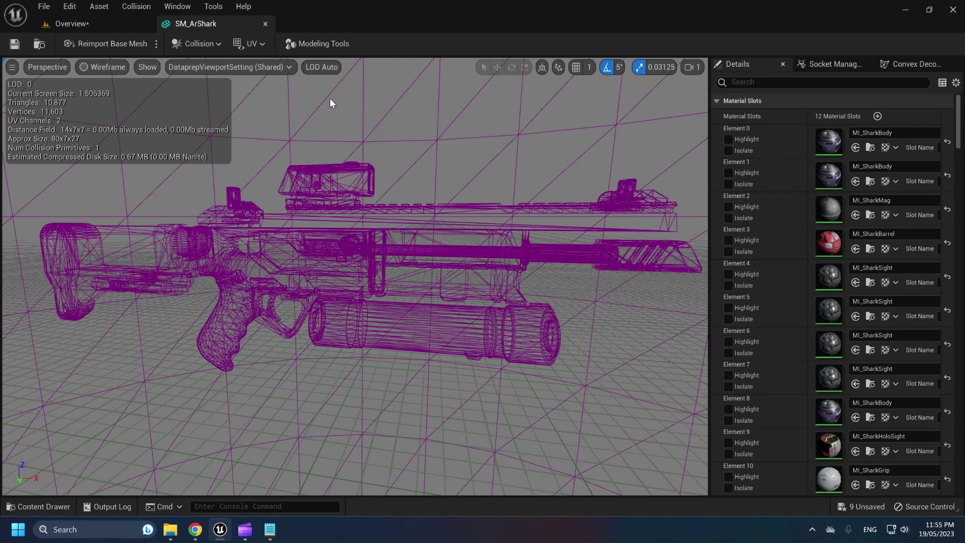
Examine how the automatic LOD of SM_ArShark responds to viewing distance, and restore the Lit view.
key("s")
right_click_drag(329, 98, 323, 95)
key("w")
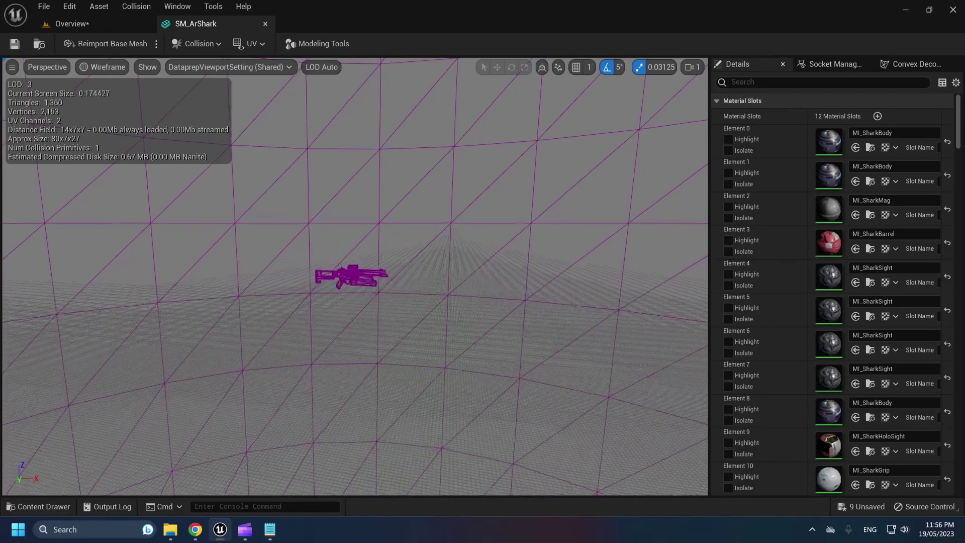
right_click_drag(327, 142, 323, 136)
key("alt+4")
key("w")
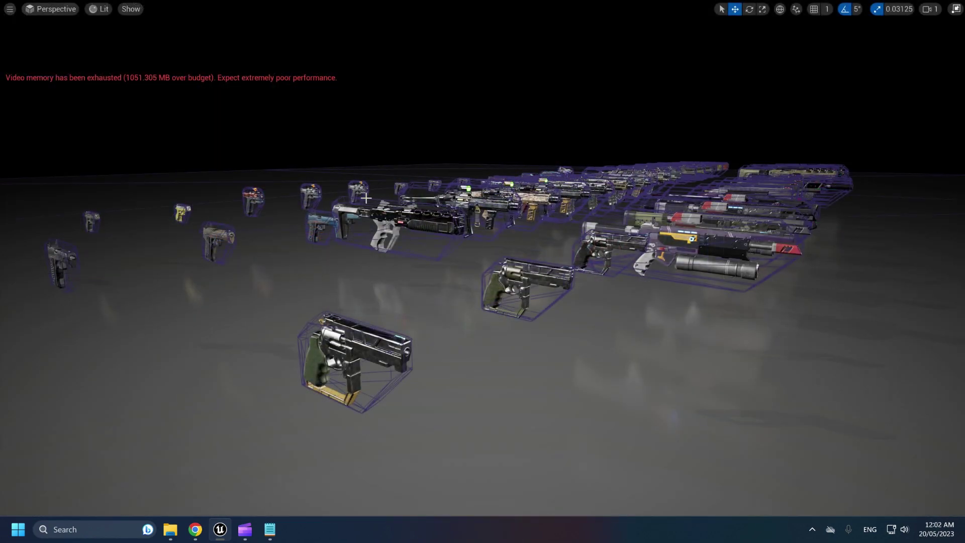
Fly through the Overview level and examine the displayed pistols and rifles up close.
right_click_drag(366, 198, 365, 199)
key("w")
key("s")
key("w")
key("d")
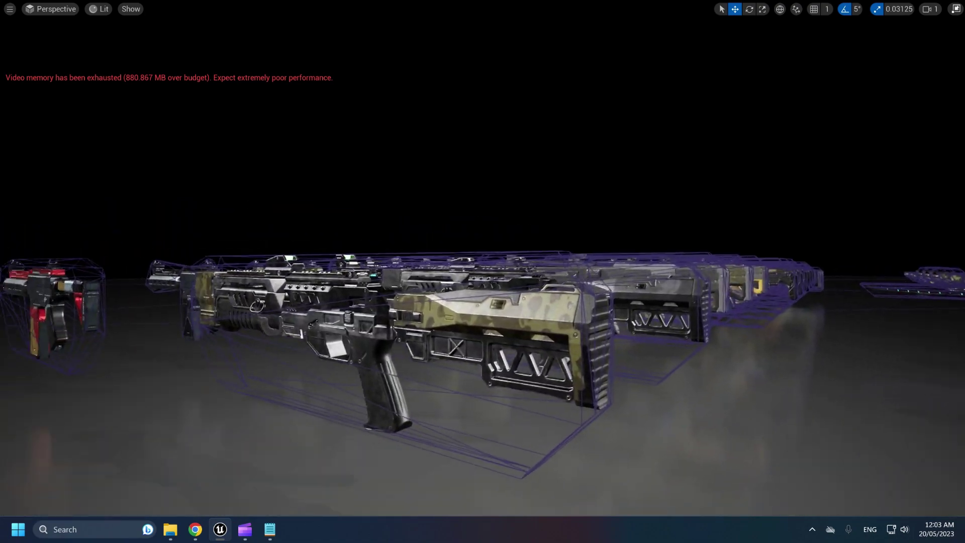
key("a")
right_click_drag(365, 199, 365, 199)
key("d")
key("w")
key("a")
key("d")
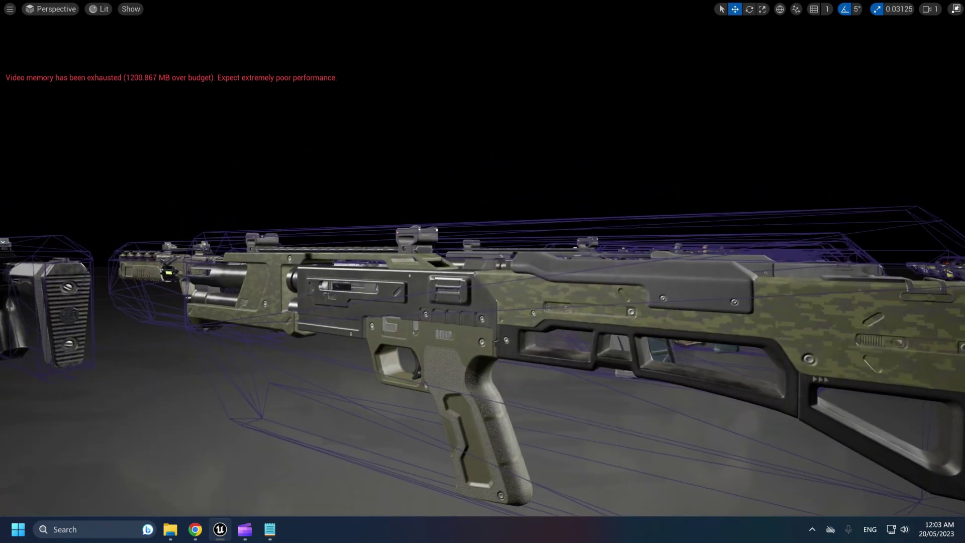
key("d")
right_click_drag(365, 198, 386, 222)
Leave the fullscreen viewport and select the SM_ArShark rifle in the level.
key("F11")
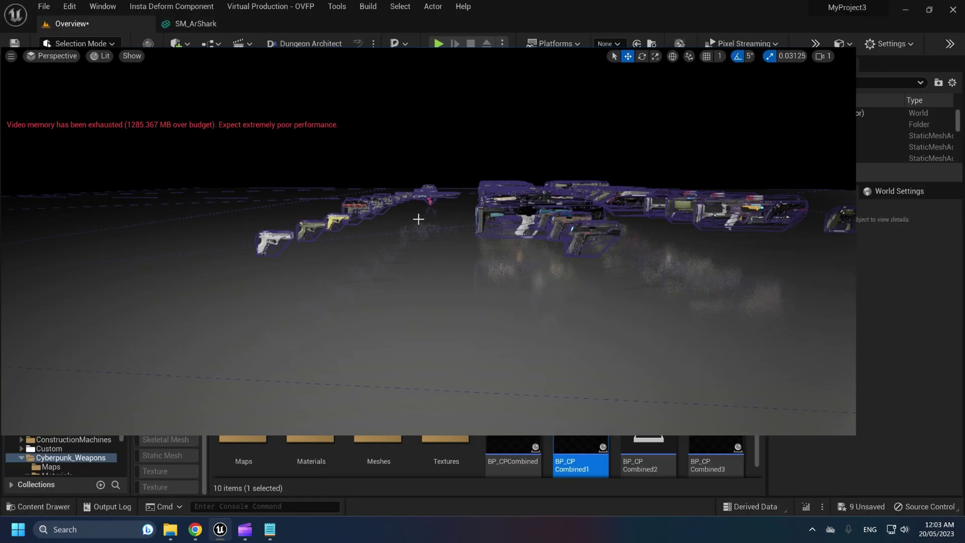
right_click_drag(483, 251, 482, 251)
right_click_drag(382, 226, 372, 231)
left_click(371, 231)
right_click_drag(256, 195, 256, 195)
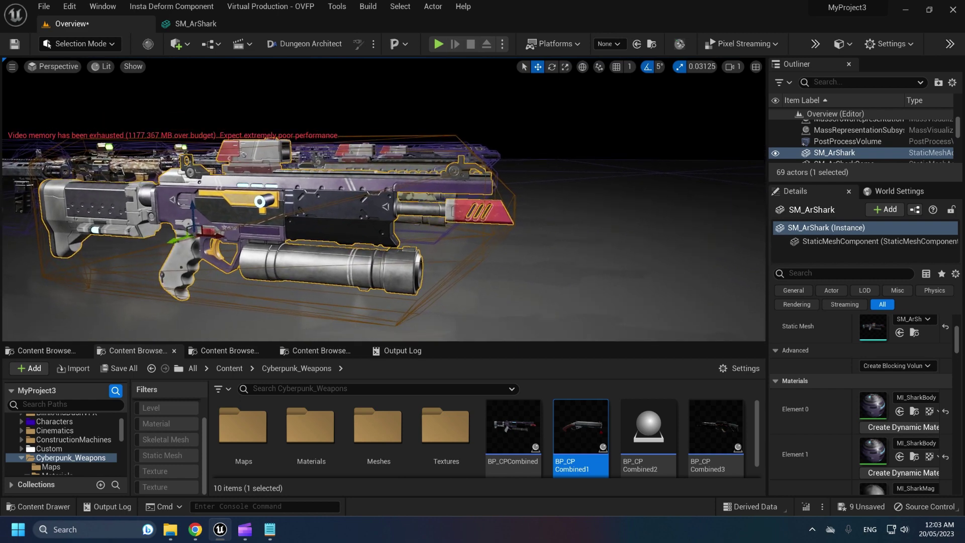
Duplicate the SM_ArShark static mesh in the Cyberpunk_Weapons Meshes folder and name the copy Collision.
double_click(379, 426)
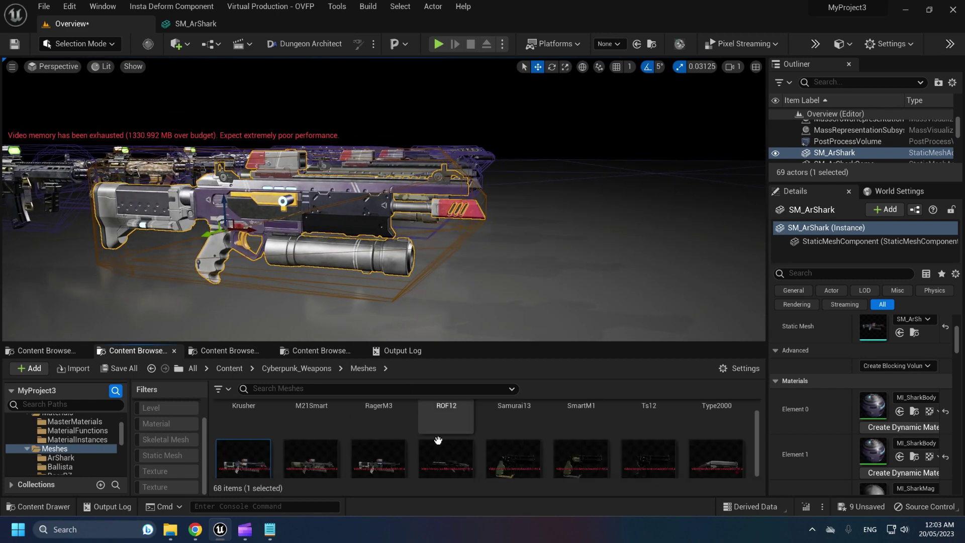
left_click(243, 427)
right_click(249, 432)
left_click(299, 193)
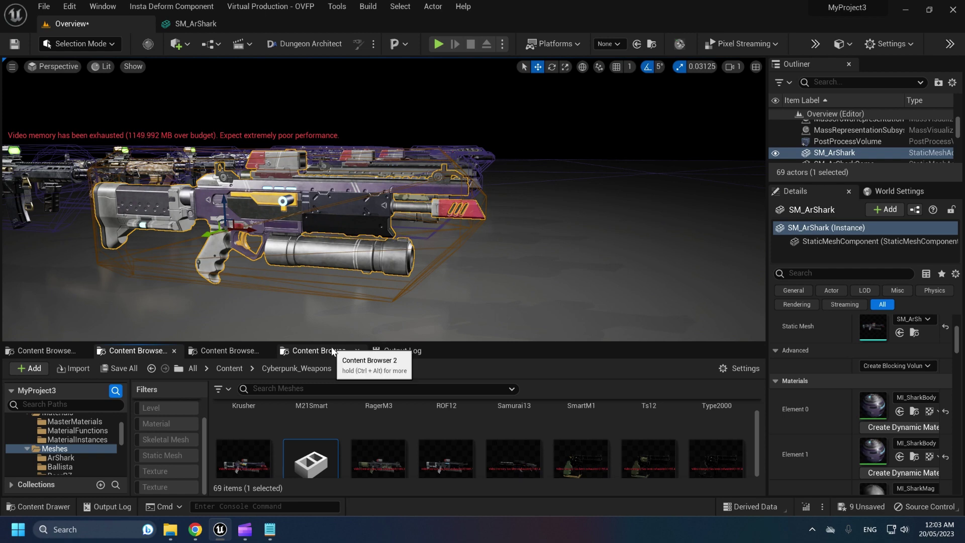
key("Return")
Place the Collision mesh in the level beside the original SM_ArShark rifle and select it.
right_click_drag(265, 286, 334, 301)
left_click_drag(221, 455, 410, 161)
key("w")
mouse_move(410, 161)
right_mouse_down()
mouse_move(408, 115)
mouse_move(410, 161)
right_mouse_up()
right_click_drag(411, 251, 412, 251)
left_click(251, 241)
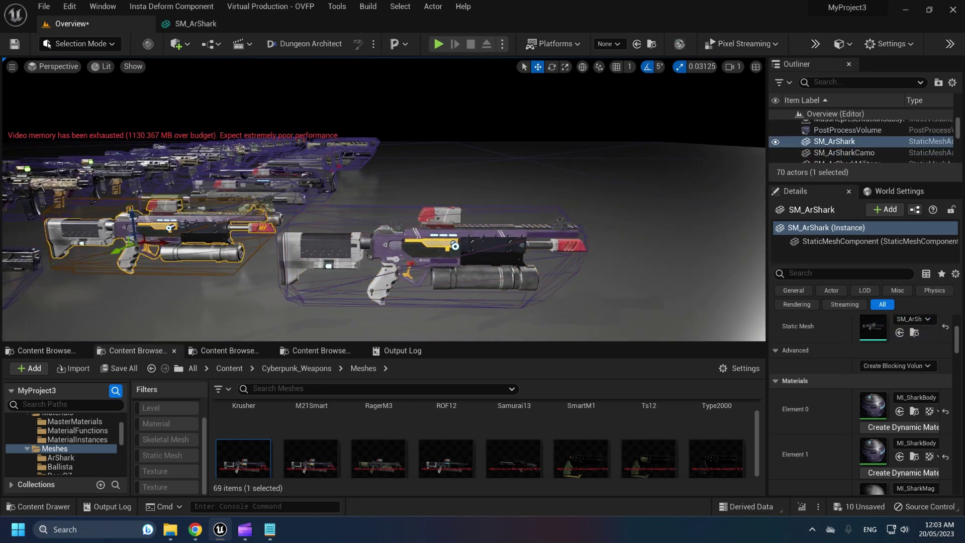
left_click(321, 219)
Switch the level editor to Modeling mode and open the Collision mesh asset in its own editor.
left_click(75, 43)
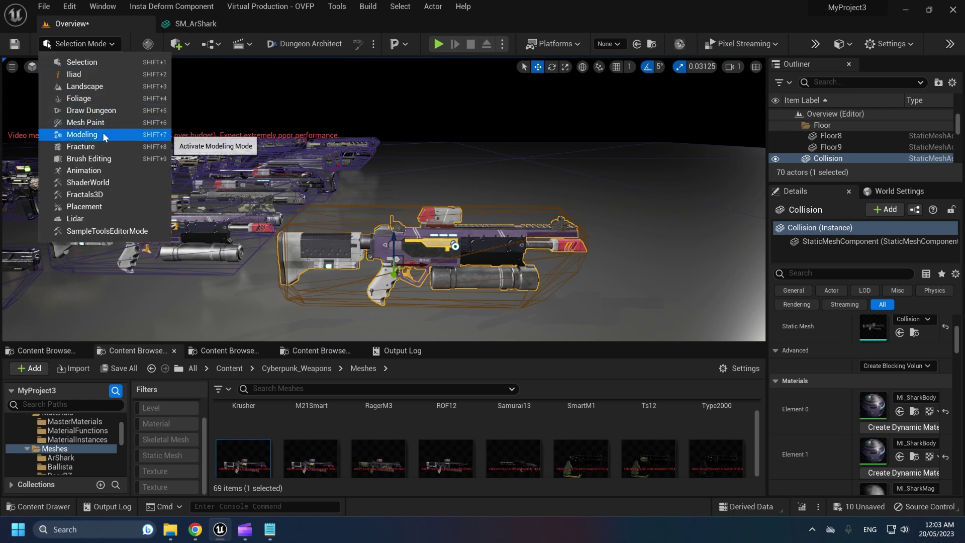
left_click(73, 132)
scroll(67, 185, "down", 5)
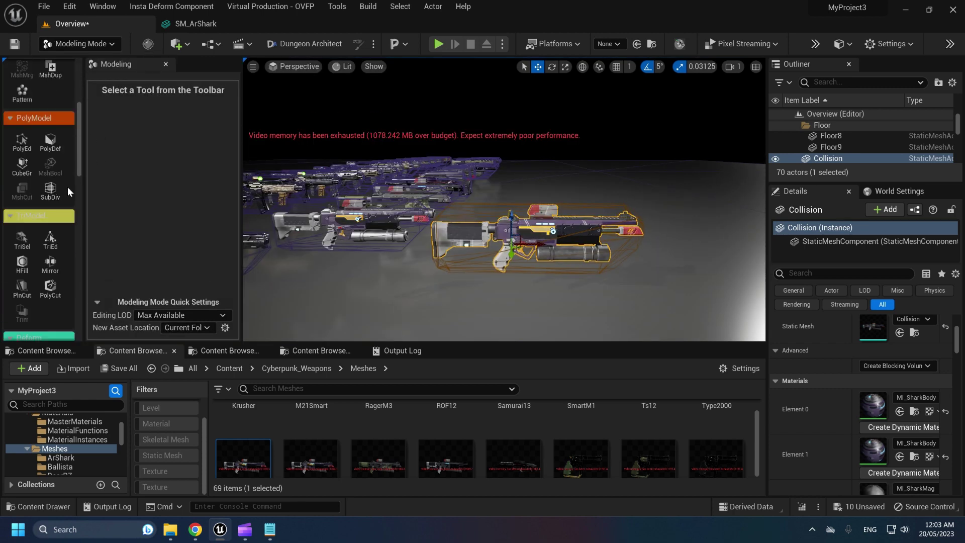
double_click(872, 327)
left_click(81, 25)
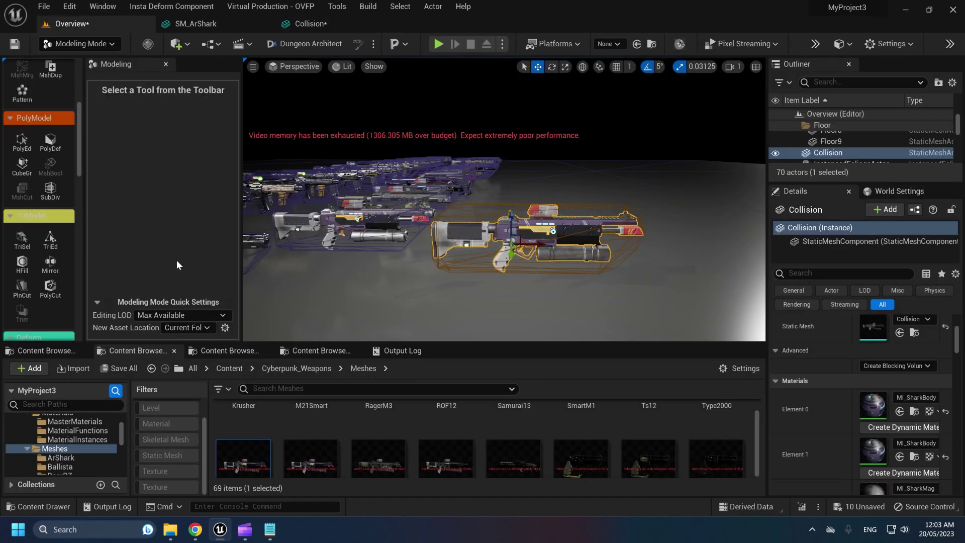
Look through the Modeling tools in the level for the mesh-to-collision tools under Volumes.
scroll(22, 216, "down", 3)
scroll(22, 210, "down", 5)
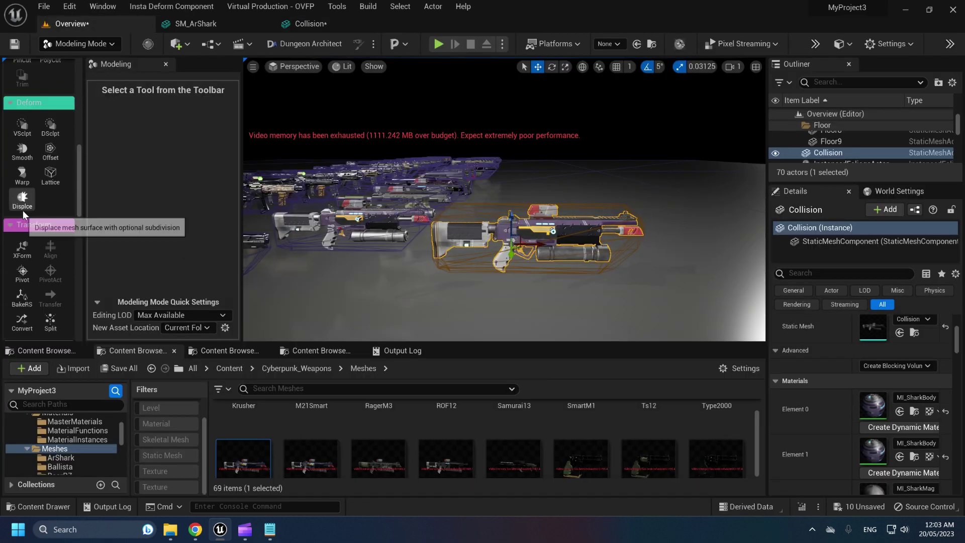
scroll(35, 211, "down", 8)
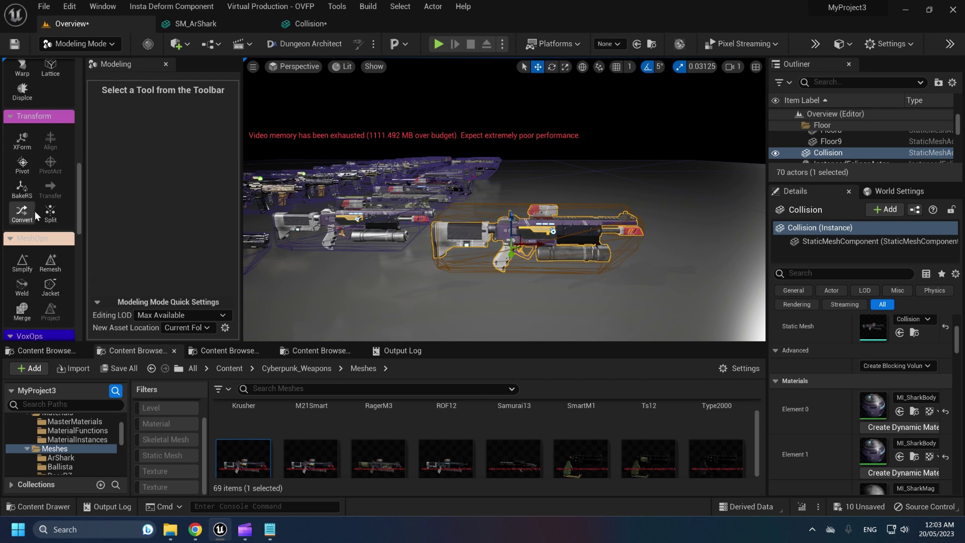
scroll(65, 227, "down", 3)
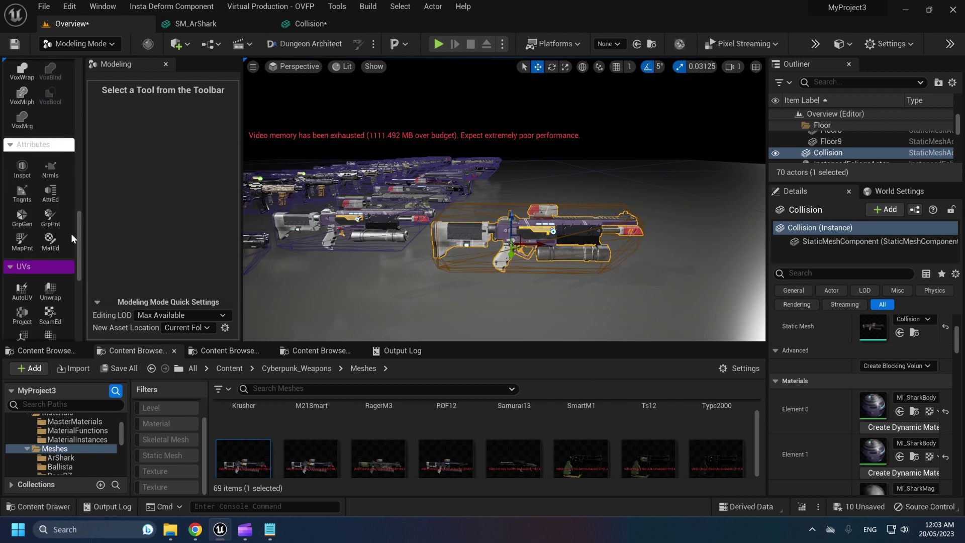
left_click_drag(77, 234, 77, 283)
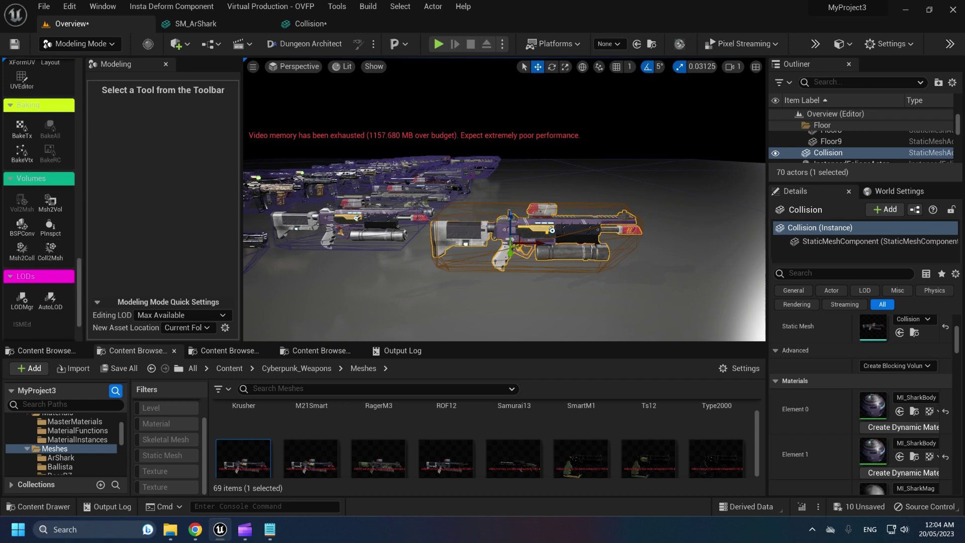
key("w")
mouse_move(505, 201)
right_mouse_down()
mouse_move(517, 226)
mouse_move(512, 216)
right_mouse_up()
Show the simple collision of the Collision mesh in its editor and examine the collision hull.
left_click(307, 24)
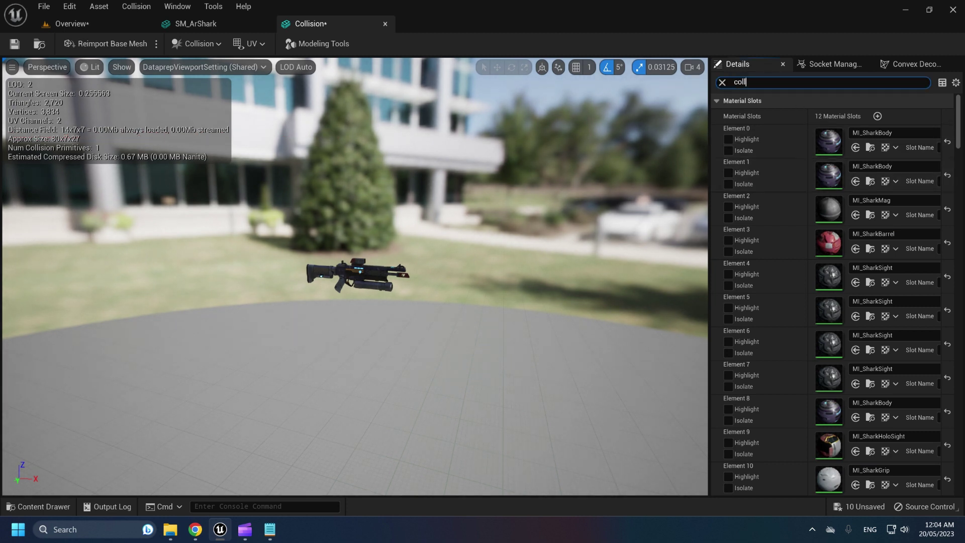
left_click(722, 83)
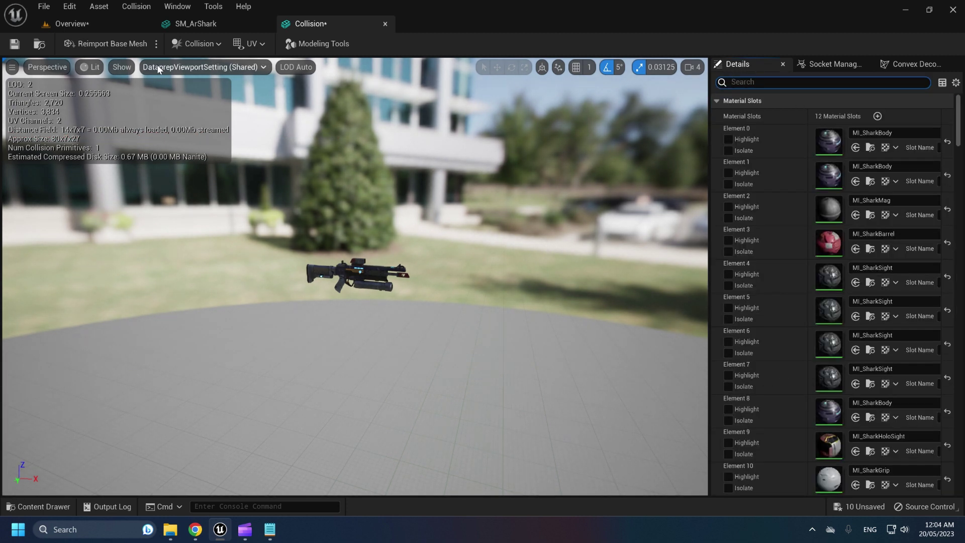
left_click(122, 68)
left_click(122, 69)
left_click(122, 69)
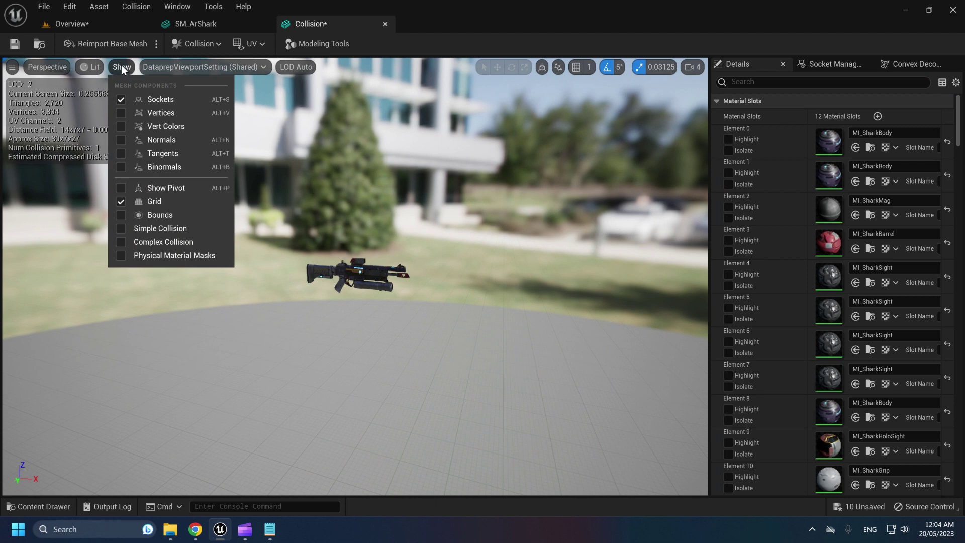
left_click(140, 230)
key("w")
right_click_drag(142, 229, 139, 234)
Remove the existing collision from the Collision mesh, save the asset, and return to the Overview level.
left_click(136, 6)
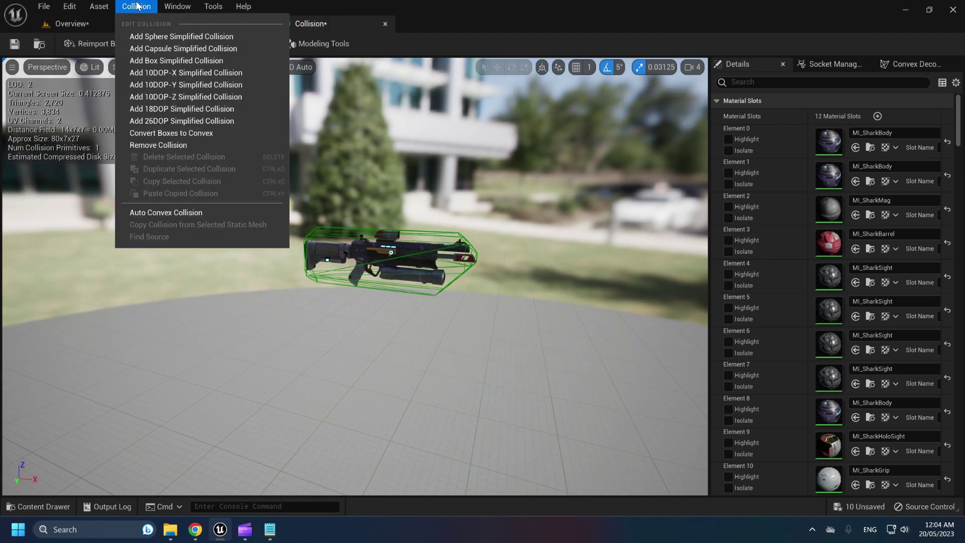
left_click(174, 144)
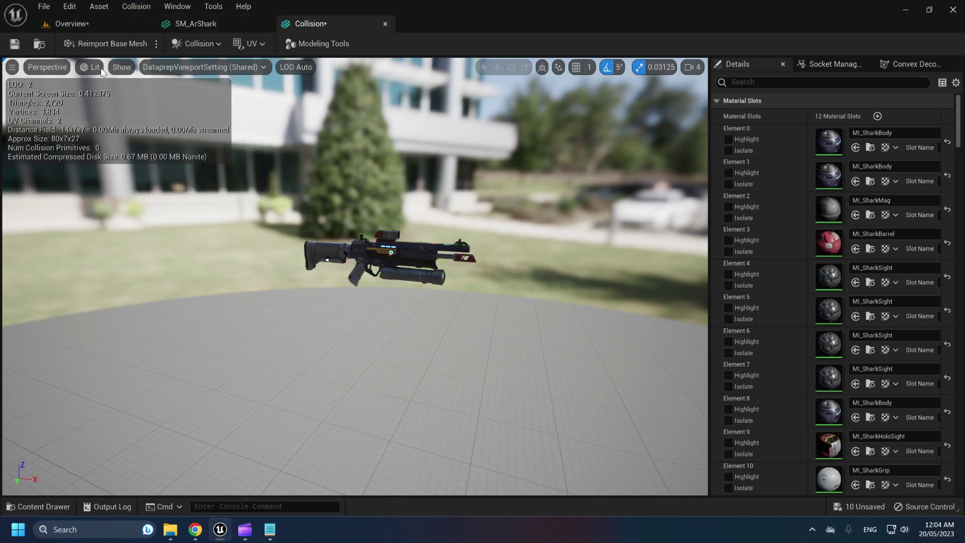
left_click(68, 23)
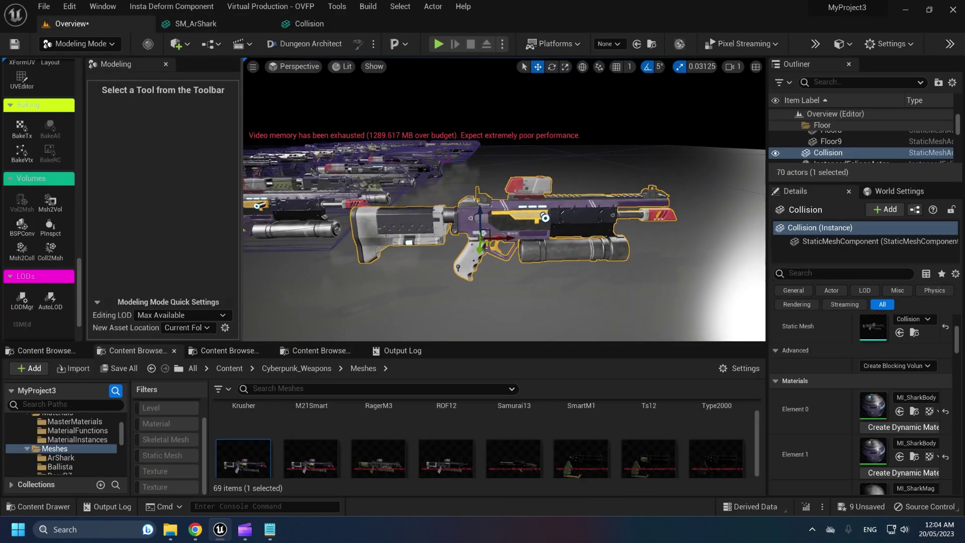
Duplicate the Collision rifle in the level in front of the original and select both copies.
right_click_drag(482, 201, 402, 208)
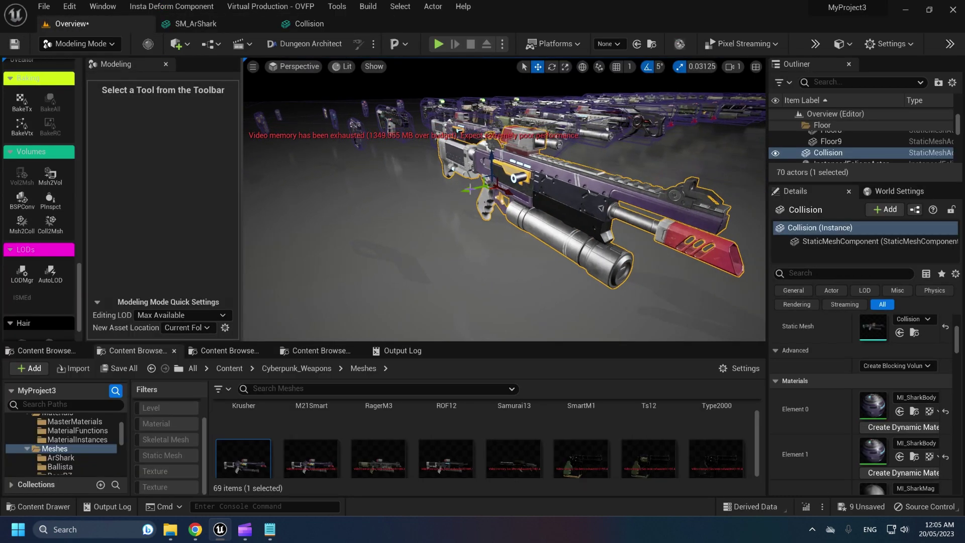
left_click_drag(467, 193, 375, 214, "alt")
right_click_drag(375, 213, 462, 211)
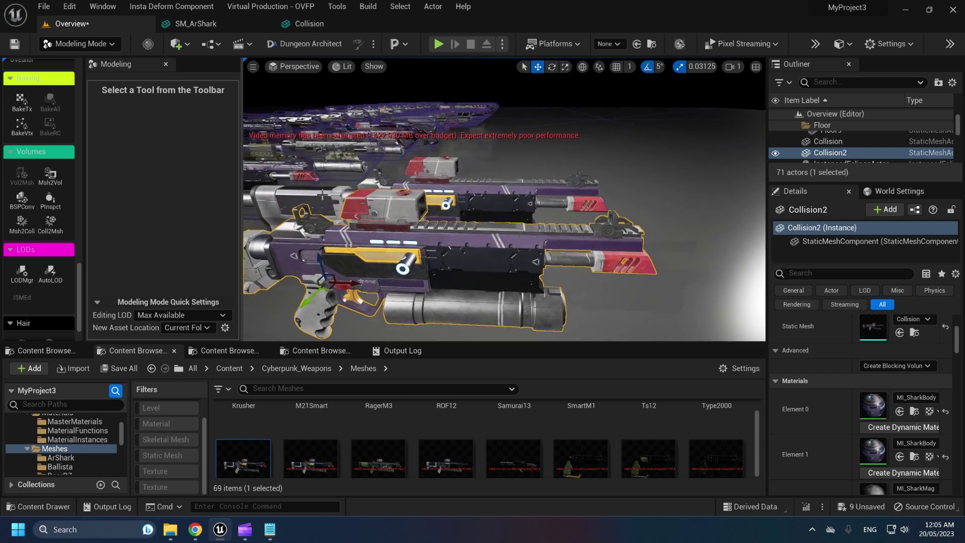
left_click(467, 198, "ctrl")
right_click_drag(388, 187, 351, 187)
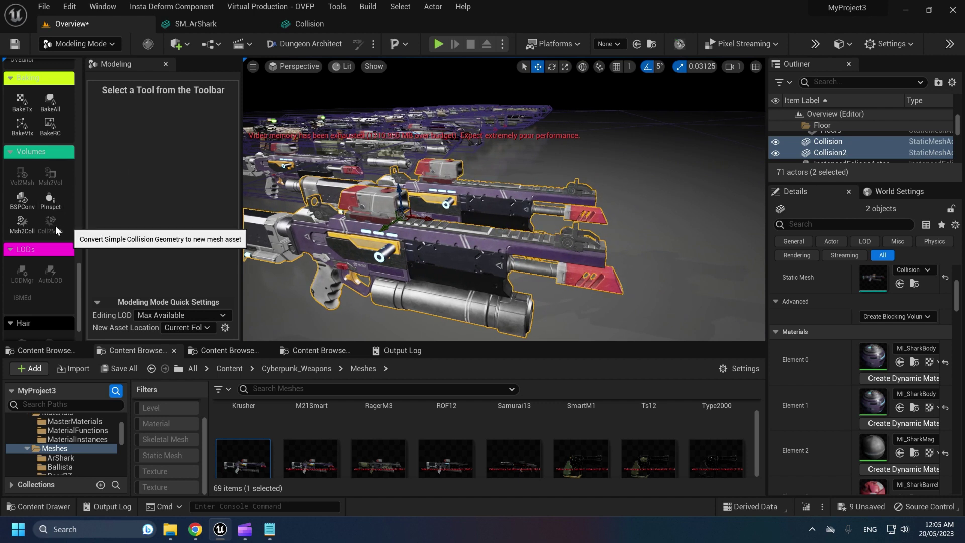
Start Mesh To Collision on the two selected rifles and set the input mode to Per Mesh Component.
left_click(21, 228)
right_click_drag(346, 211, 369, 208)
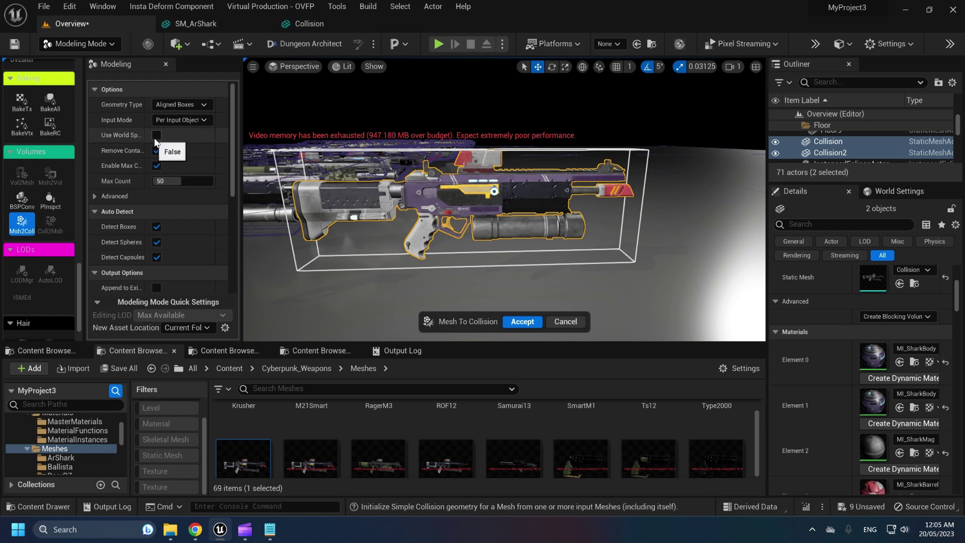
left_click(187, 120)
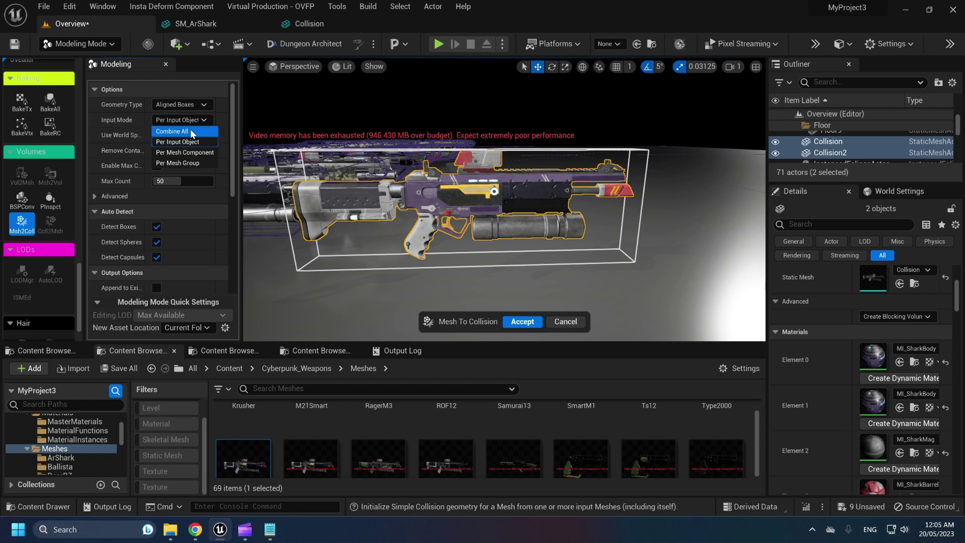
left_click(190, 153)
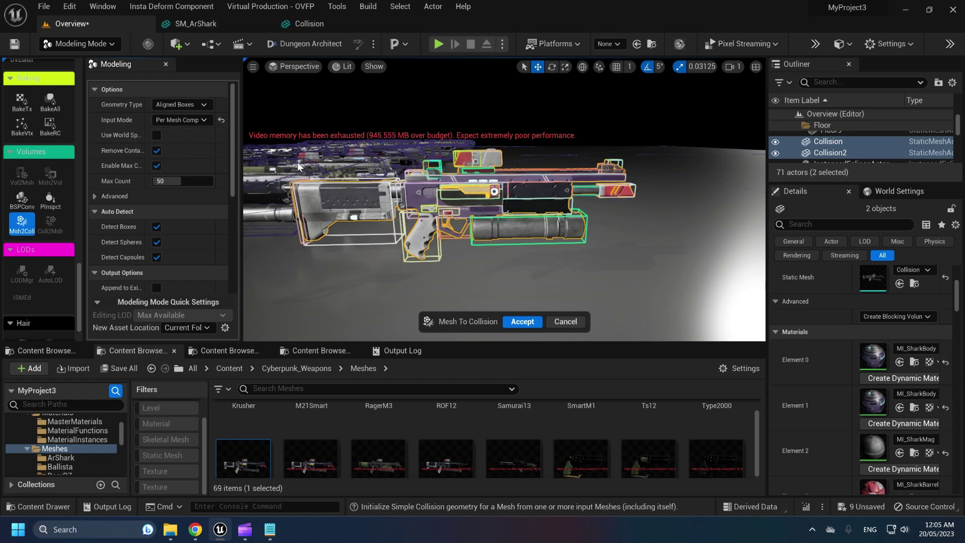
right_click_drag(297, 167, 244, 173)
Try the Capsules and Oriented Boxes geometry types and compare their collision previews on the rifle.
left_click(195, 105)
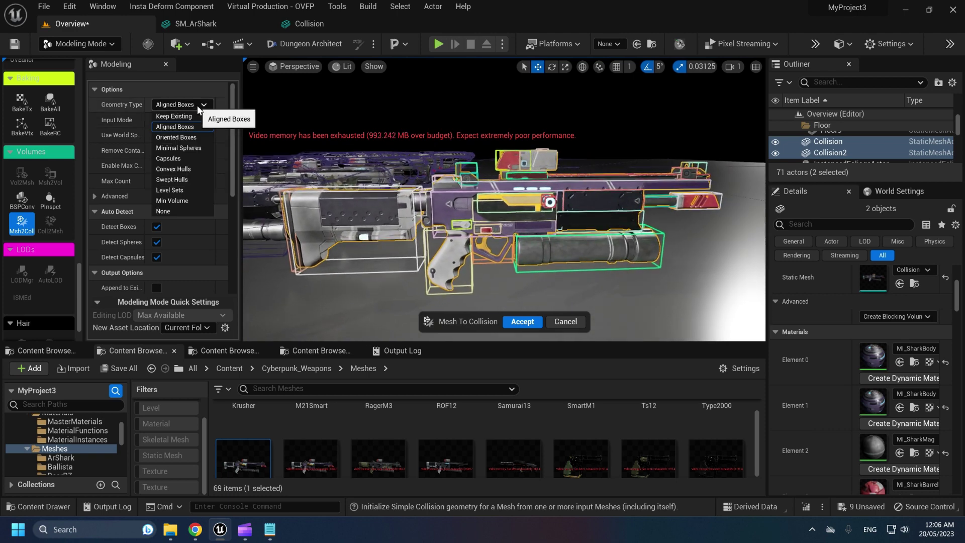
left_click(194, 105)
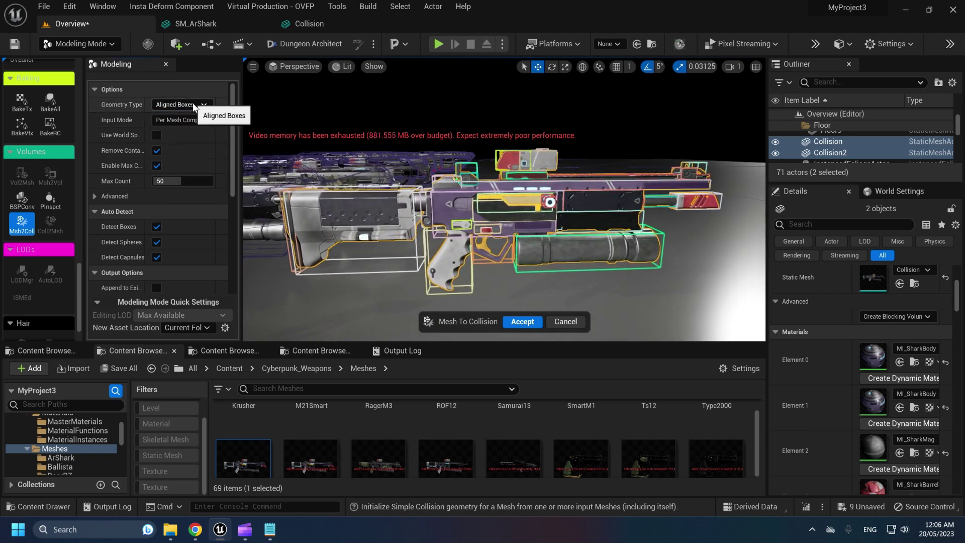
right_click_drag(321, 176, 214, 171)
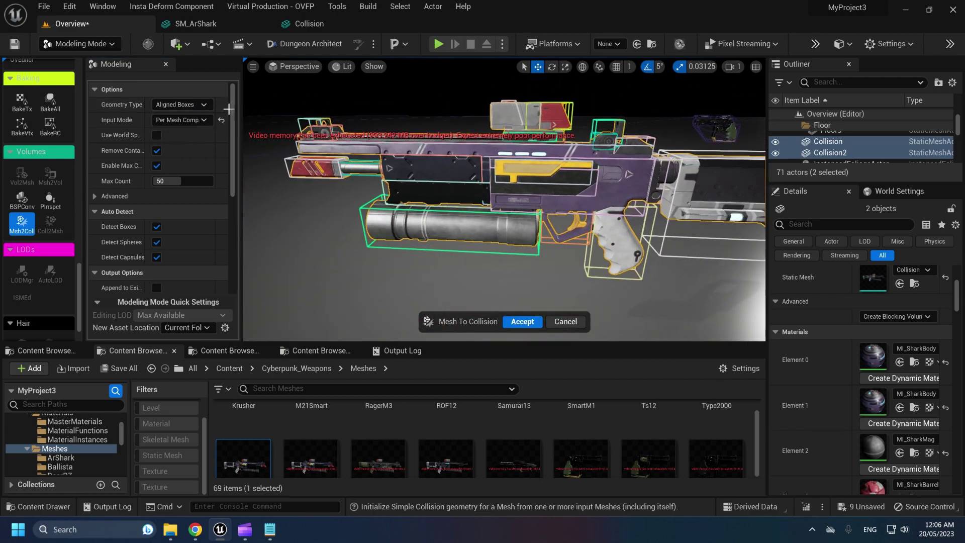
left_click(178, 105)
left_click(181, 158)
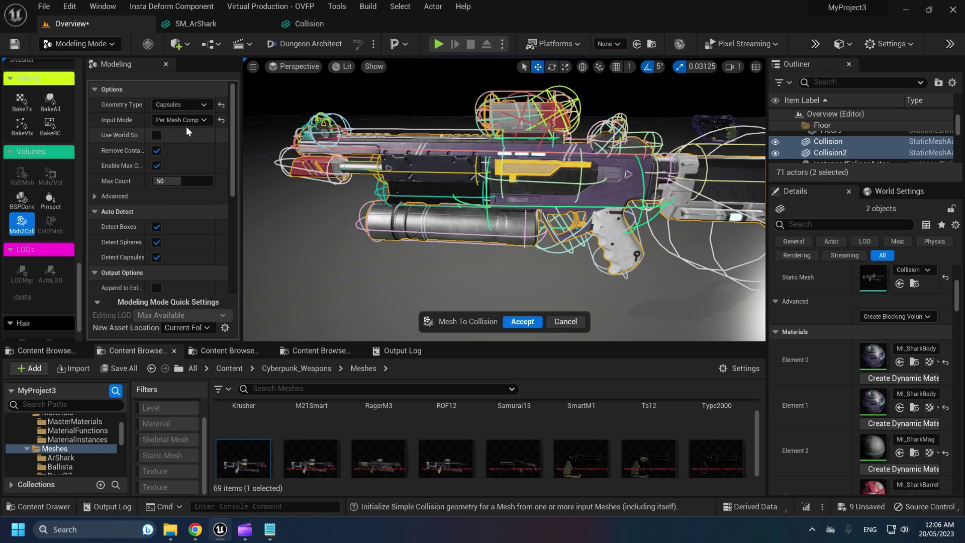
left_click(181, 104)
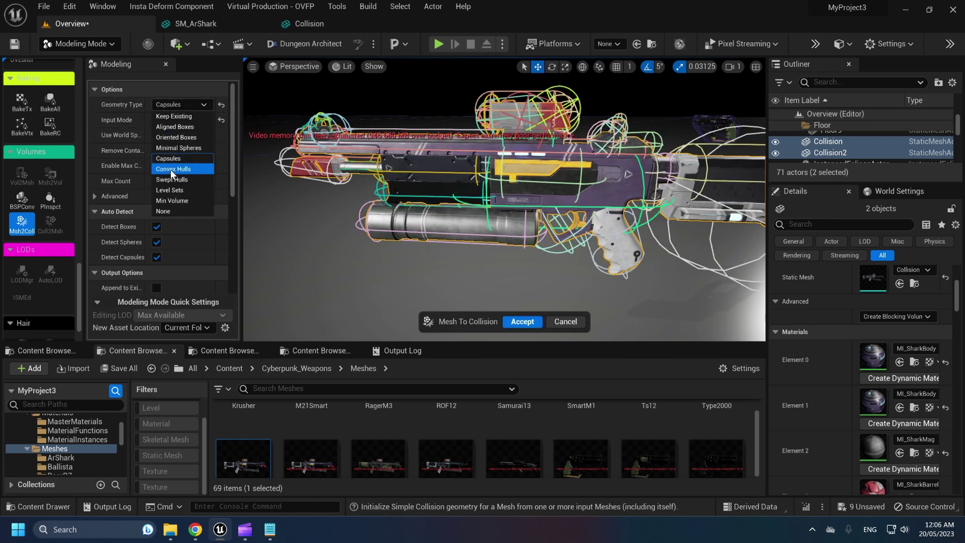
left_click(175, 138)
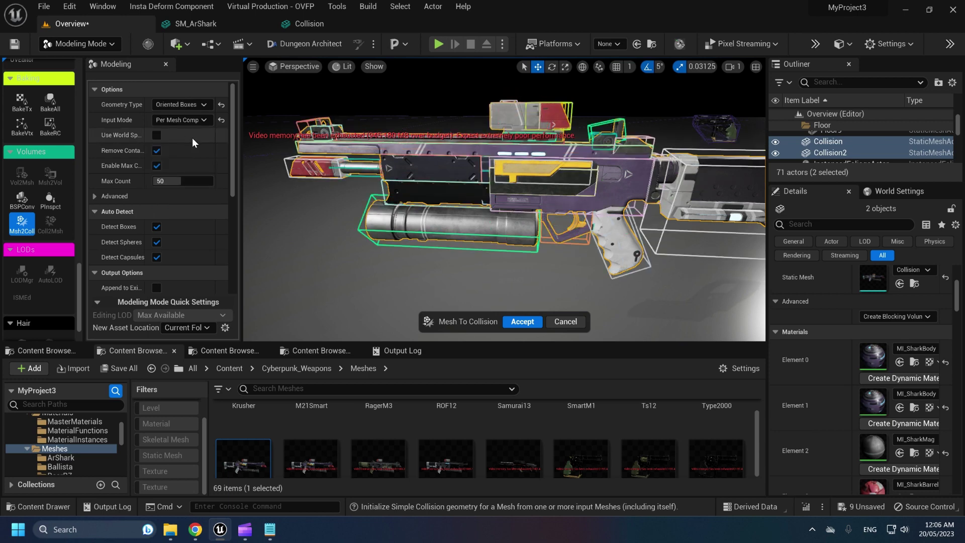
right_click_drag(504, 201, 266, 203)
Try the Convex Hulls geometry type on the rifle's collision preview and switch back to Aligned Boxes.
left_click(175, 104)
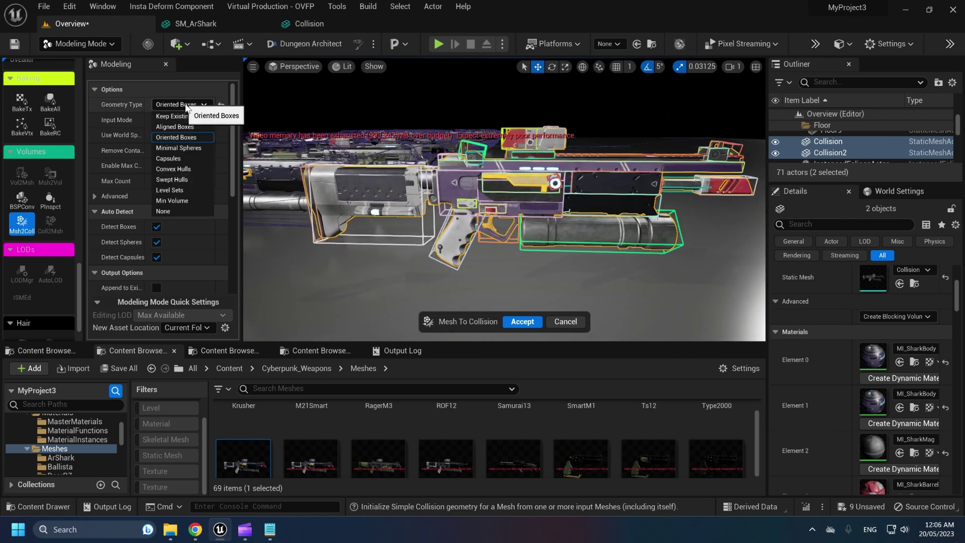
left_click(175, 169)
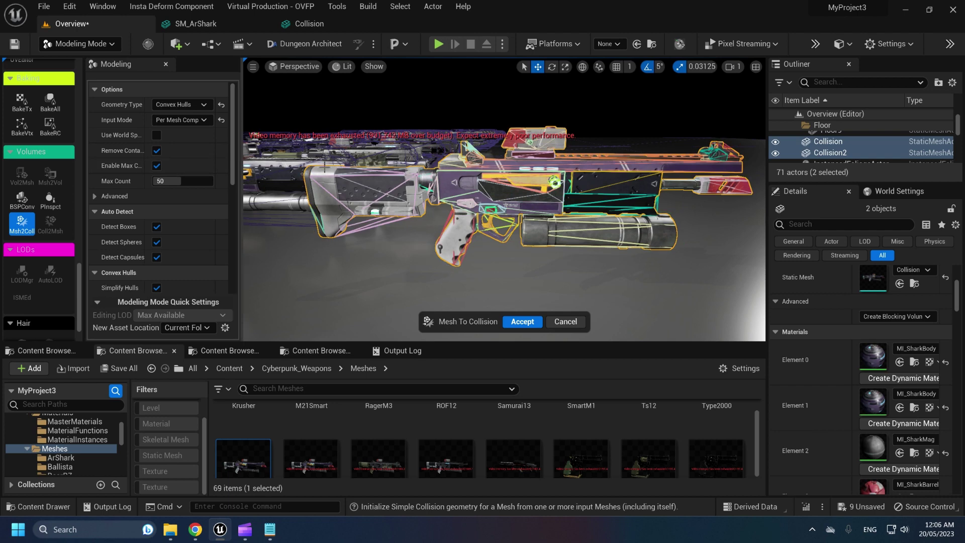
key("s")
right_click_drag(504, 199, 552, 173)
left_click(190, 121)
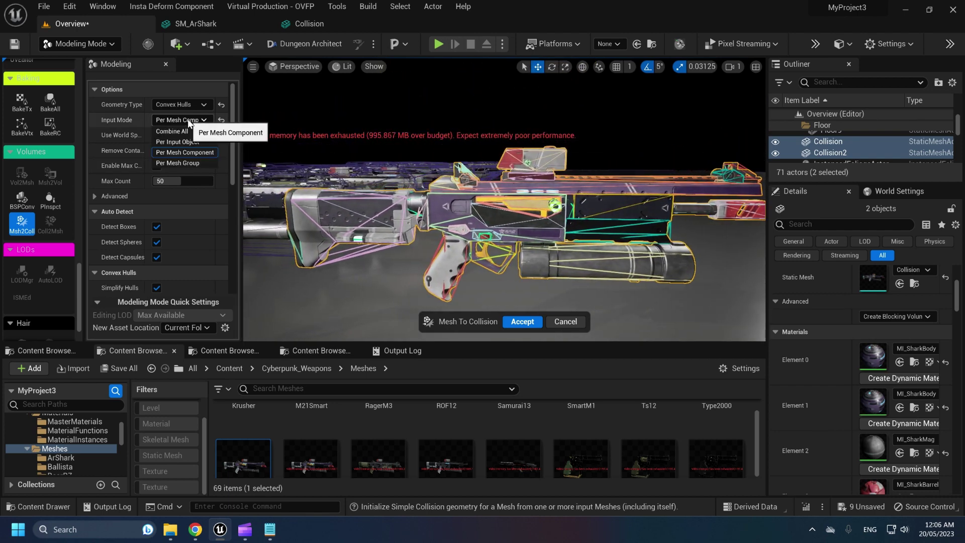
left_click(175, 99)
left_click(176, 99)
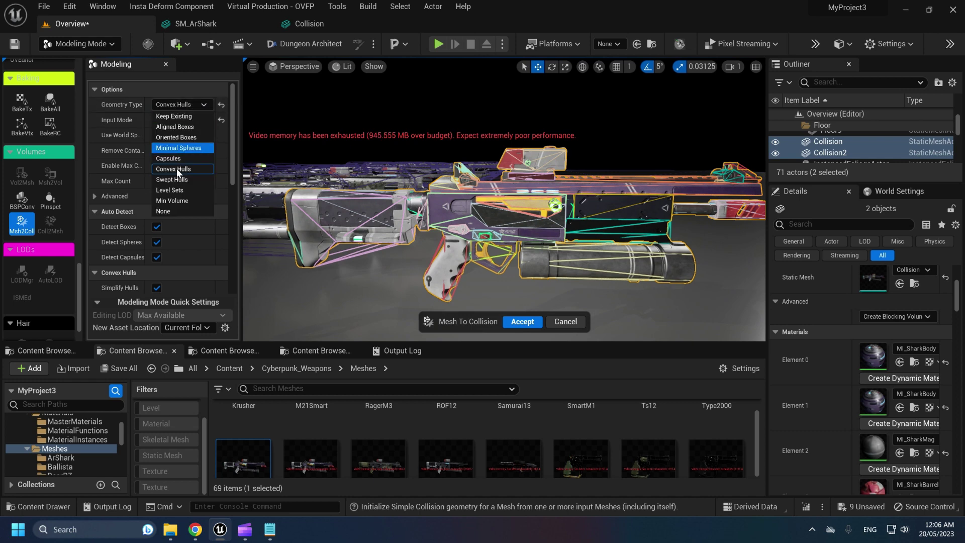
left_click(178, 126)
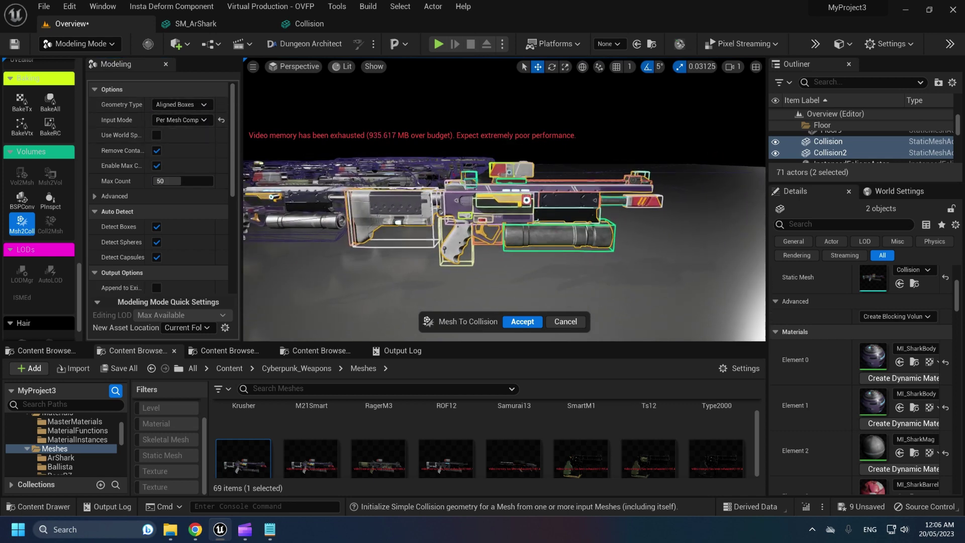
Try maximum collision counts of 24 and 17 on the rifle and reset the value to its default.
key("w")
right_click_drag(504, 211, 453, 216)
key("d")
key("a")
left_click(171, 182)
type("24")
key("Return")
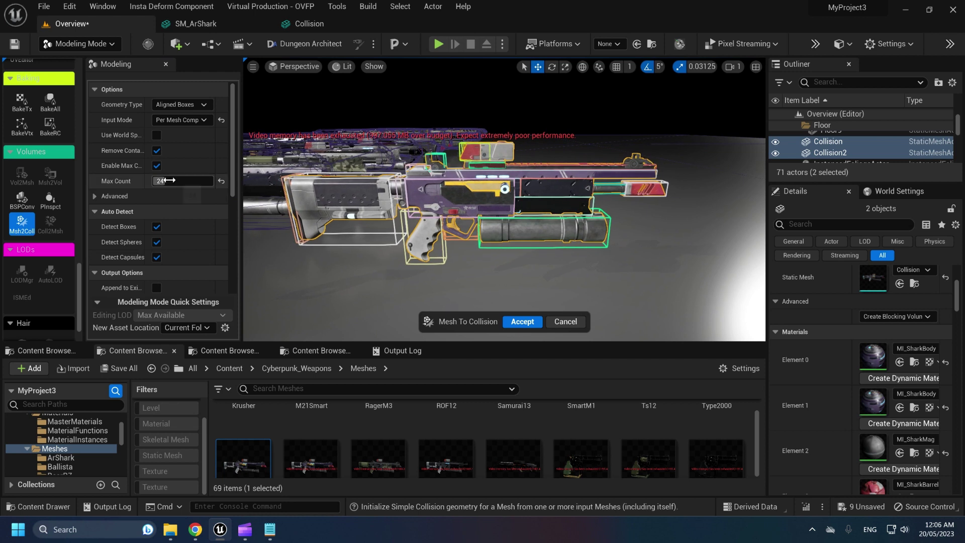
left_click_drag(201, 183, 163, 181)
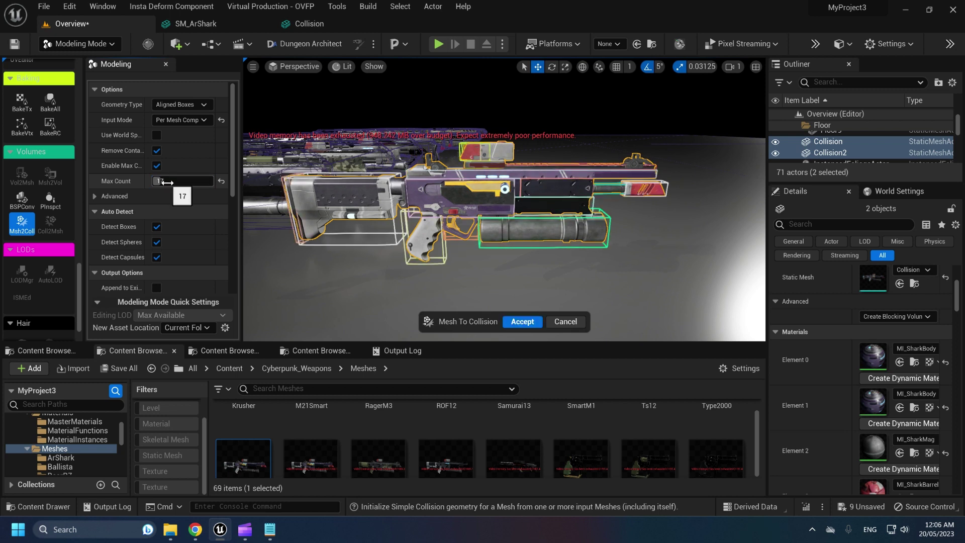
key("w")
right_click_drag(425, 191, 451, 178)
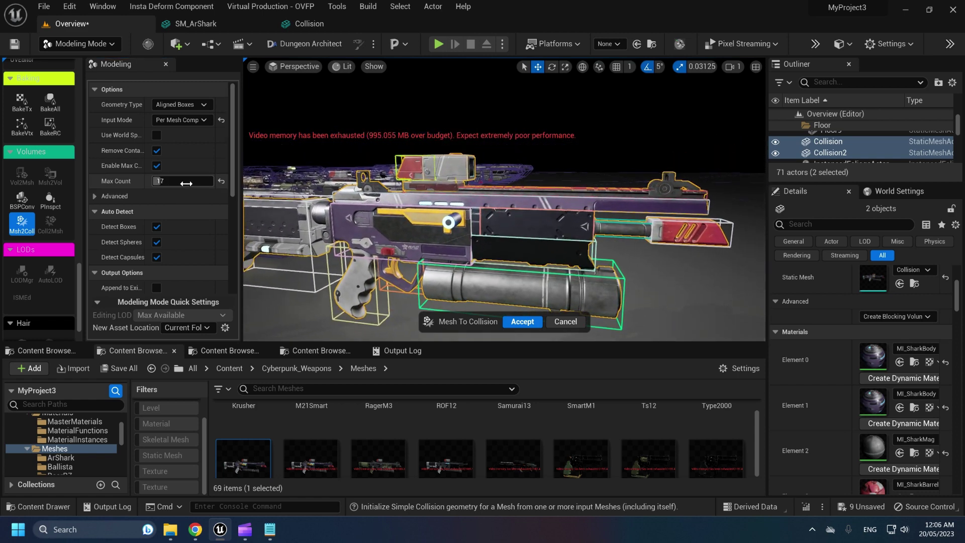
left_click(219, 182)
Inspect the aligned-box preview around the rifle and accept the Mesh To Collision operation.
right_click_drag(402, 201, 359, 197)
key("d")
mouse_move(452, 201)
right_mouse_down()
mouse_move(340, 202)
mouse_move(452, 209)
mouse_move(443, 207)
right_mouse_up()
key("a")
key("s")
left_click(520, 321)
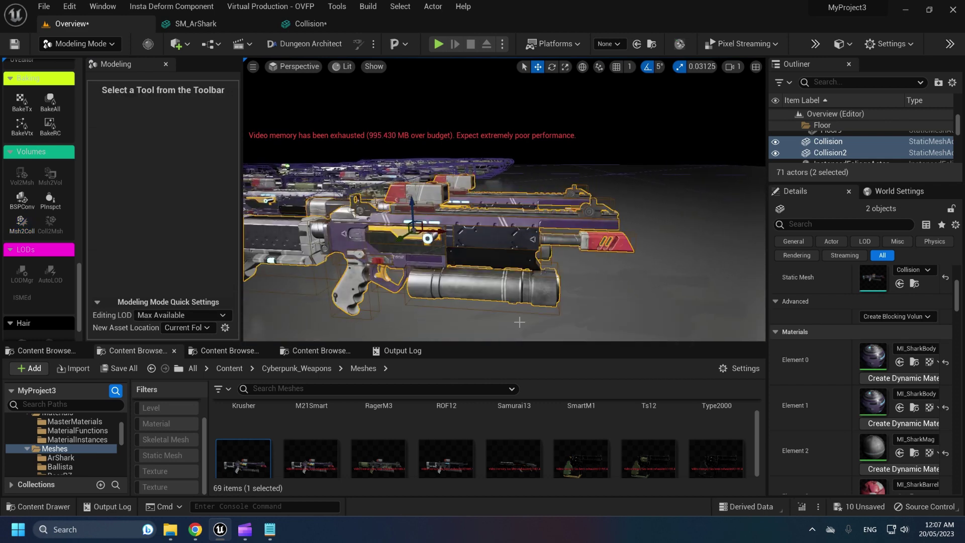
Delete the duplicate rifle from the level, keeping the original Collision rifle.
key("s")
right_click_drag(422, 247, 478, 230)
key("w")
left_click(497, 227)
key("Delete")
Examine the rebuilt box collision around the remaining Collision rifle in the level.
key("w")
key("a")
key("d")
key("w")
key("a")
key("s")
key("d")
key("w")
key("s")
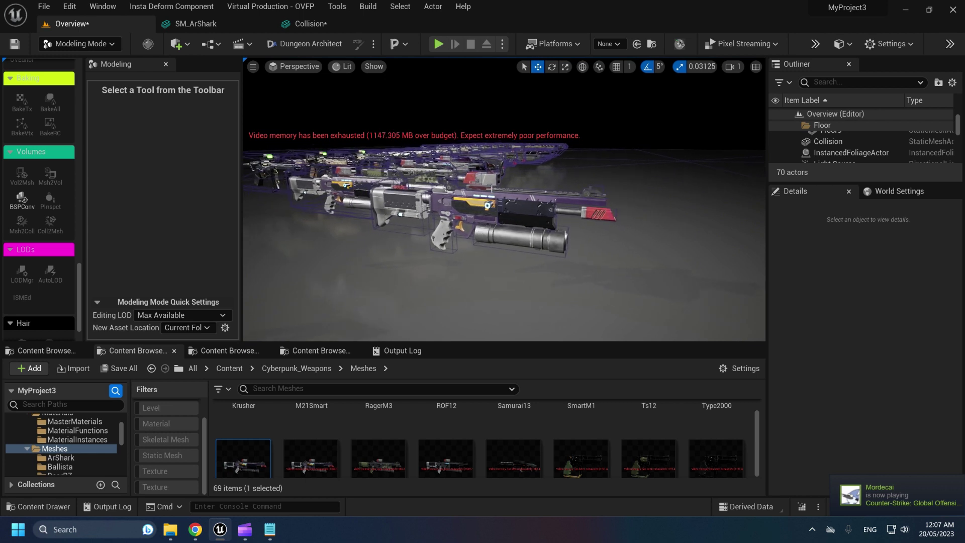